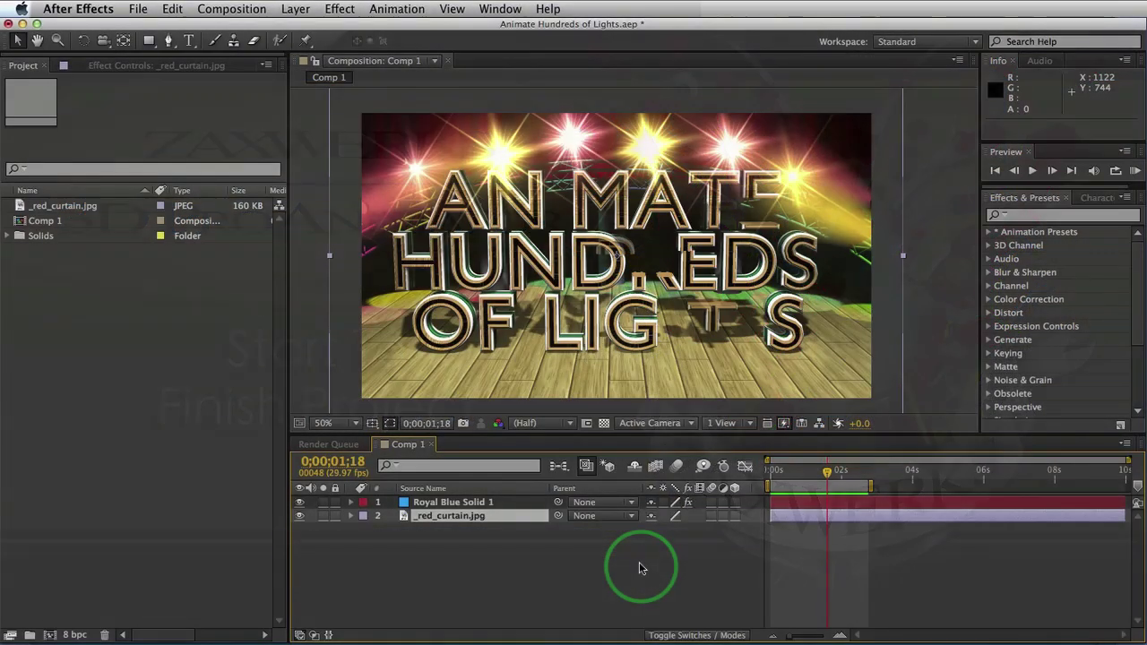
# - Create a new 1280×720, 10-second composition named Comp 2
pyautogui.moveTo(827, 470)
pyautogui.mouseDown()
pyautogui.moveTo(814, 481)
pyautogui.moveTo(822, 475)
pyautogui.mouseUp()
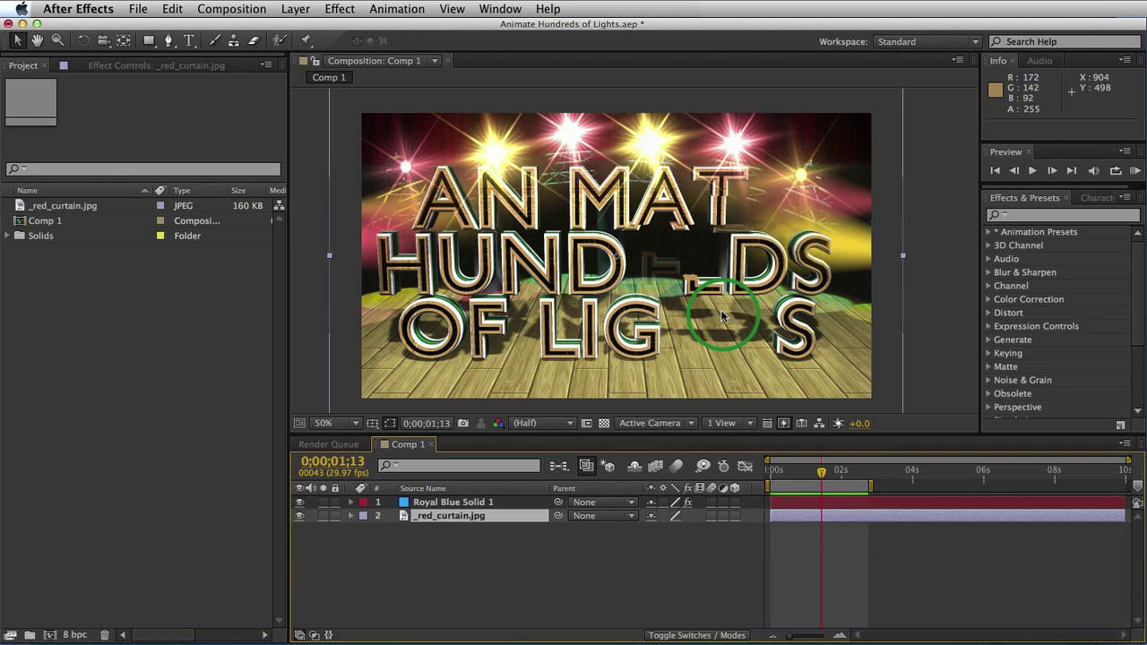
pyautogui.click(247, 10)
pyautogui.click(256, 29)
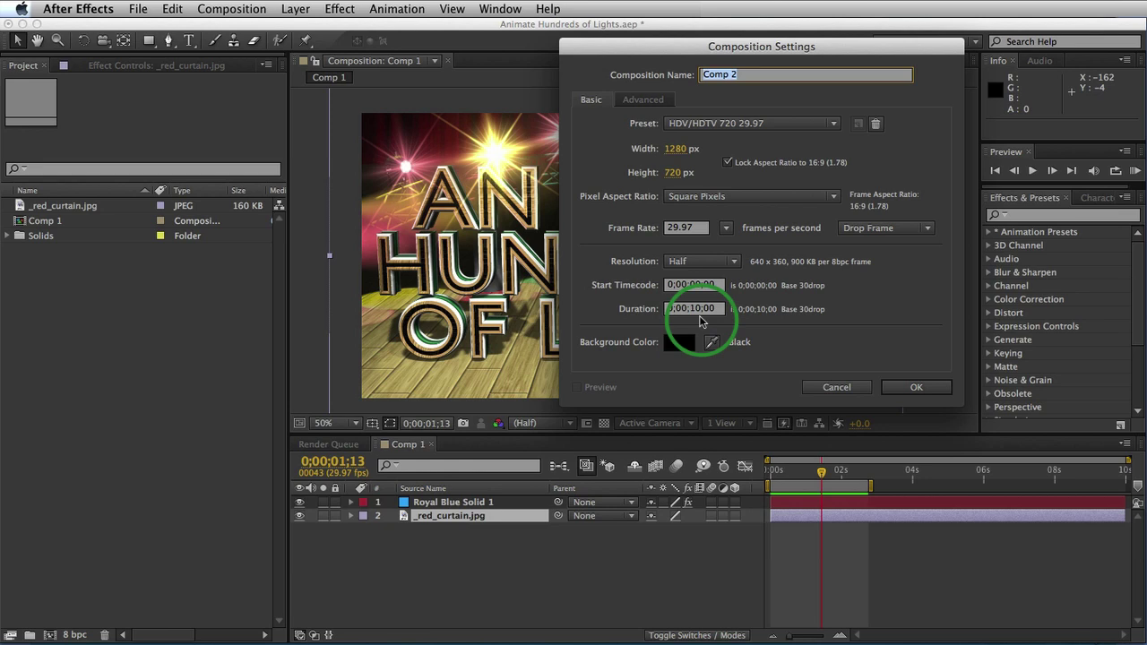
pyautogui.click(927, 388)
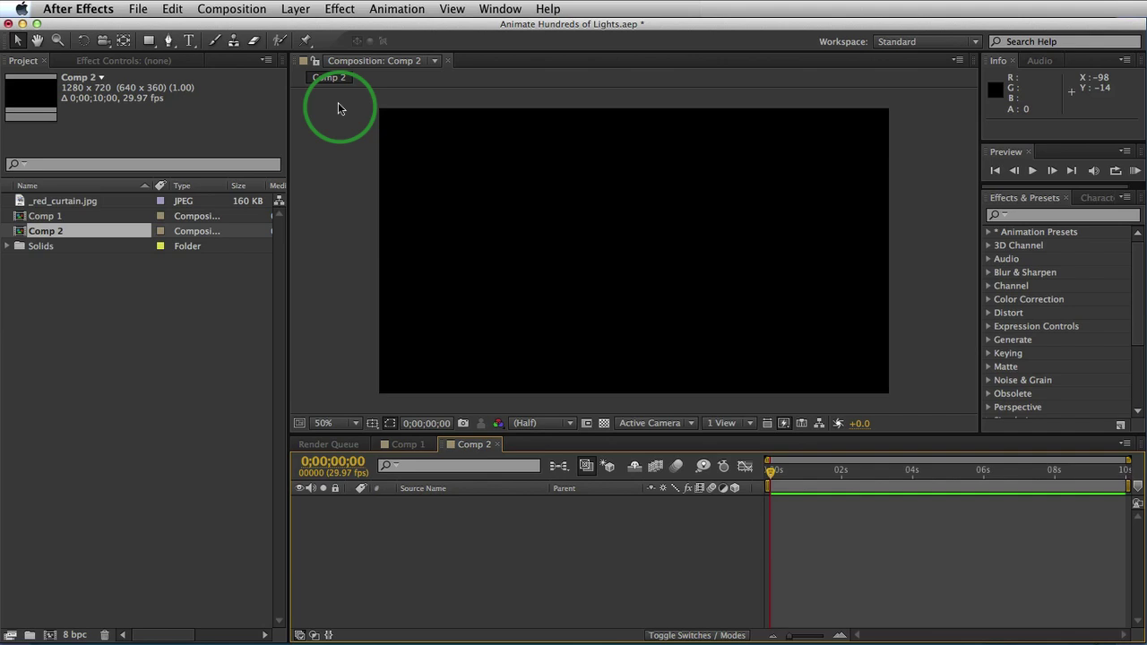
# - Add a full-frame Royal Blue solid layer, Solid 4, to Comp 2
pyautogui.click(296, 9)
pyautogui.moveTo(321, 31)
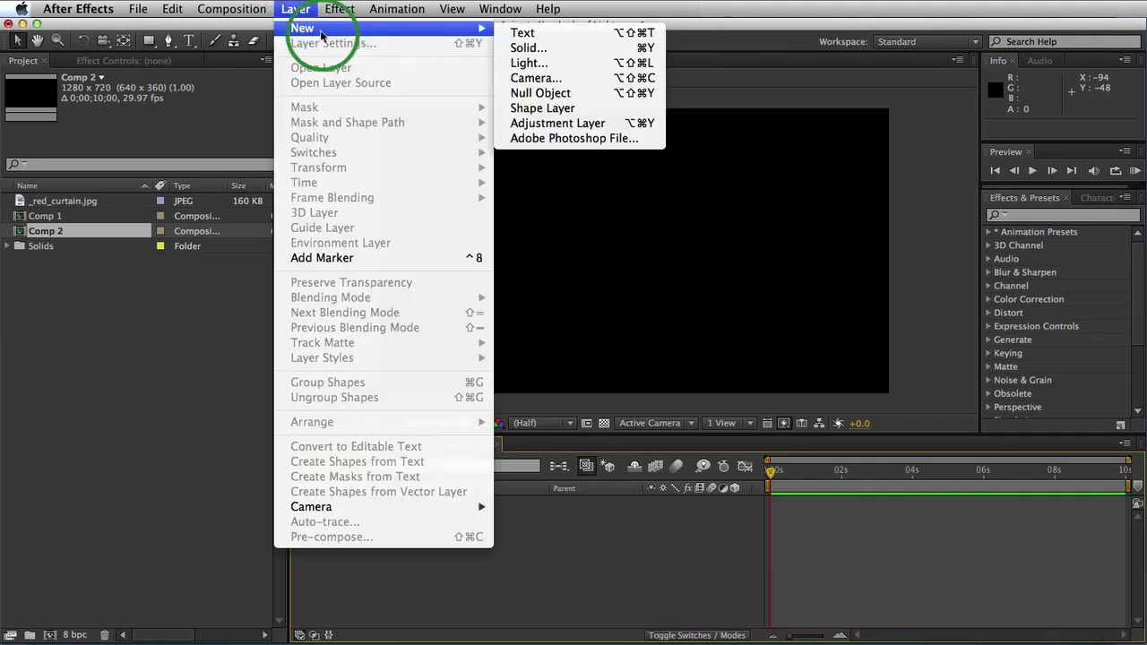
pyautogui.click(528, 48)
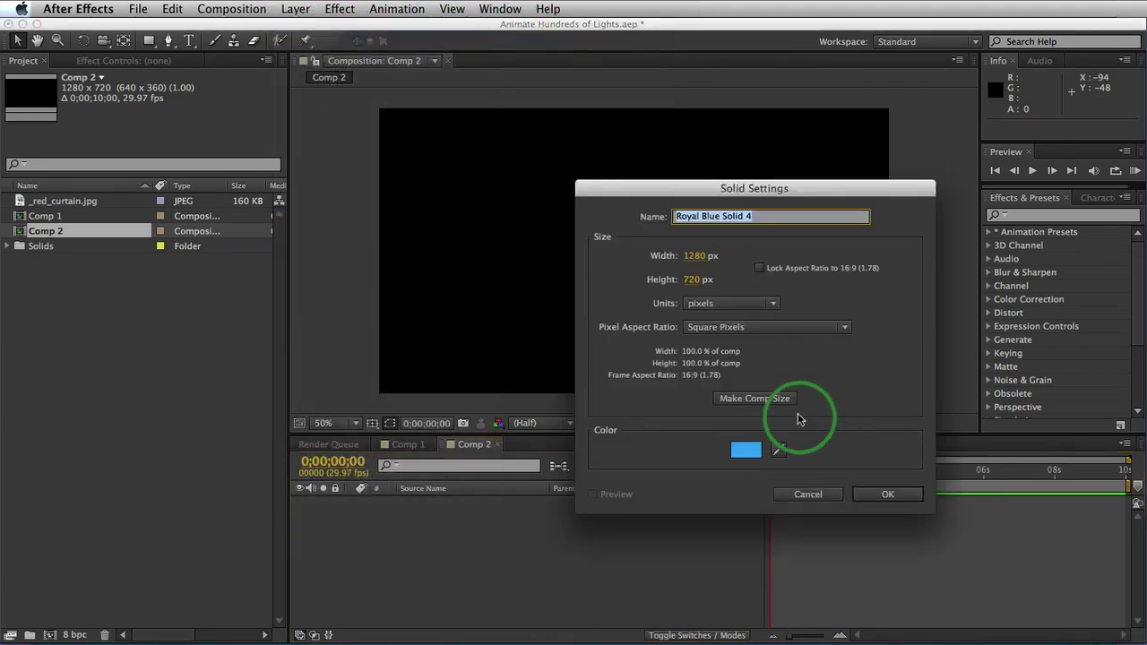
pyautogui.click(907, 499)
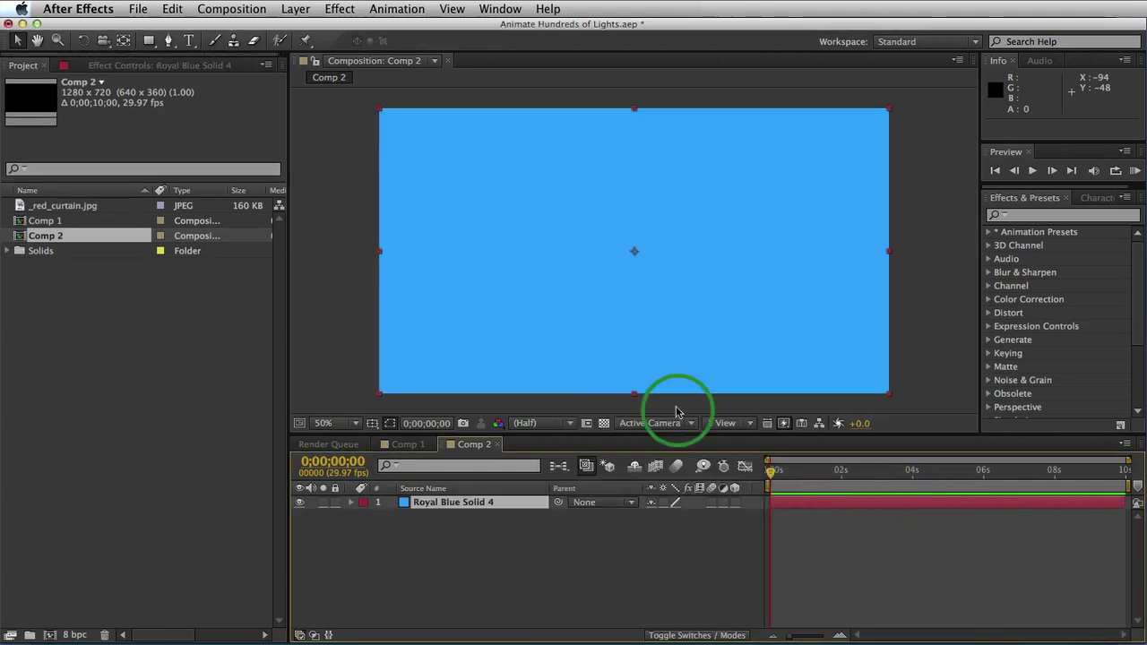
# - Apply Zaxwerks ProAnimator to Royal Blue Solid 4 as an empty scene
pyautogui.click(339, 9)
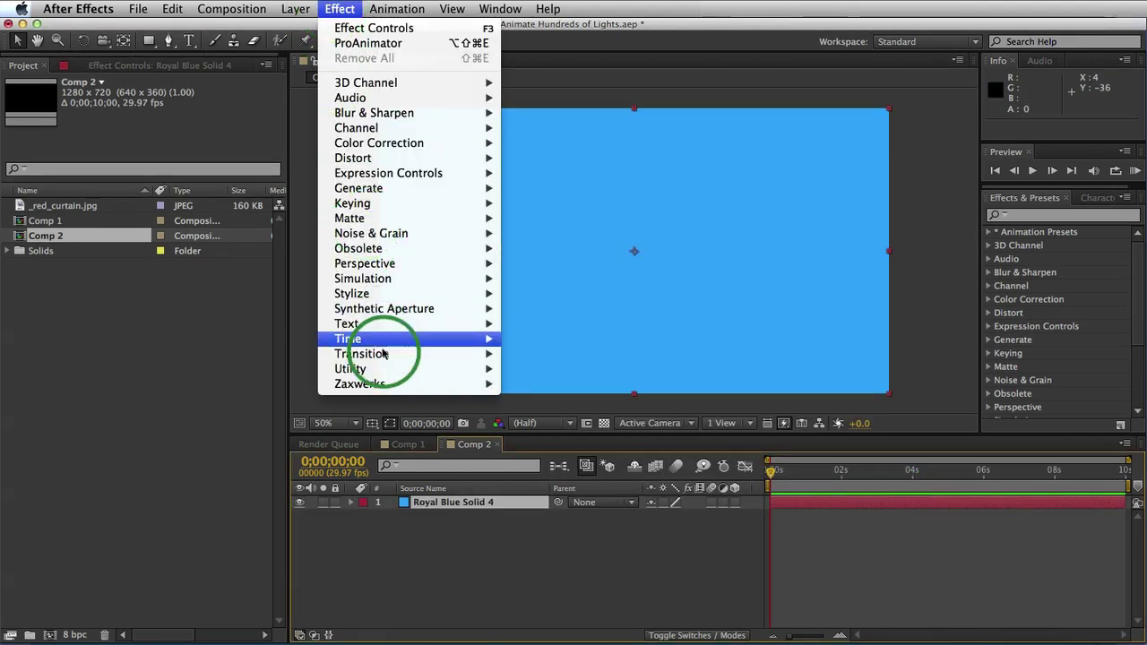
pyautogui.moveTo(386, 383)
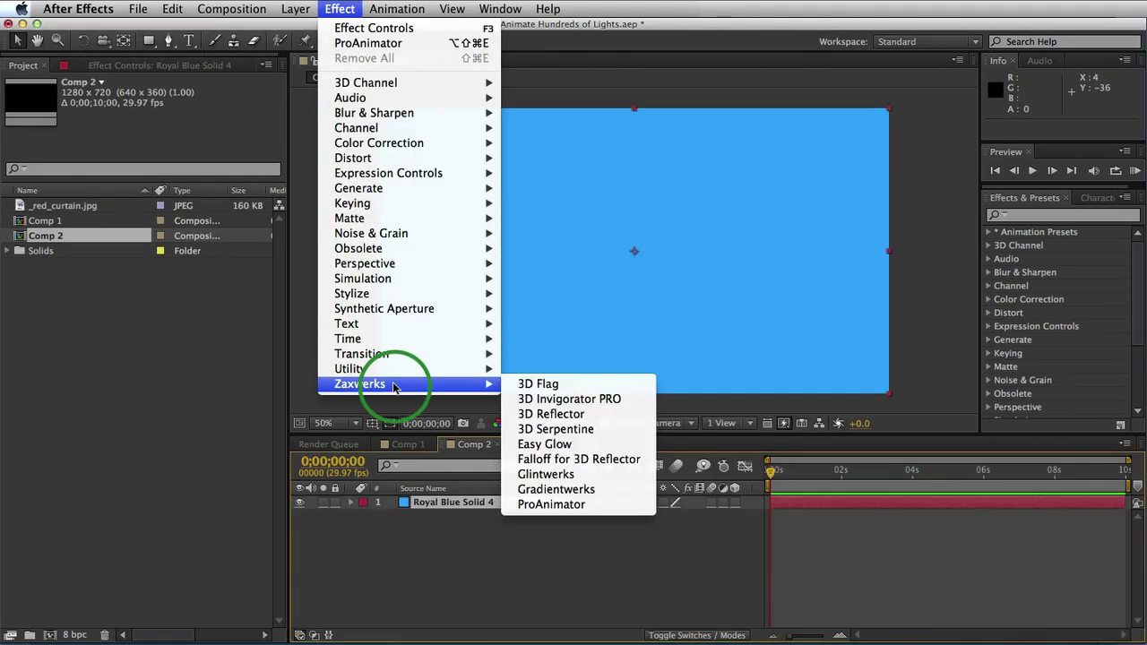
pyautogui.click(570, 505)
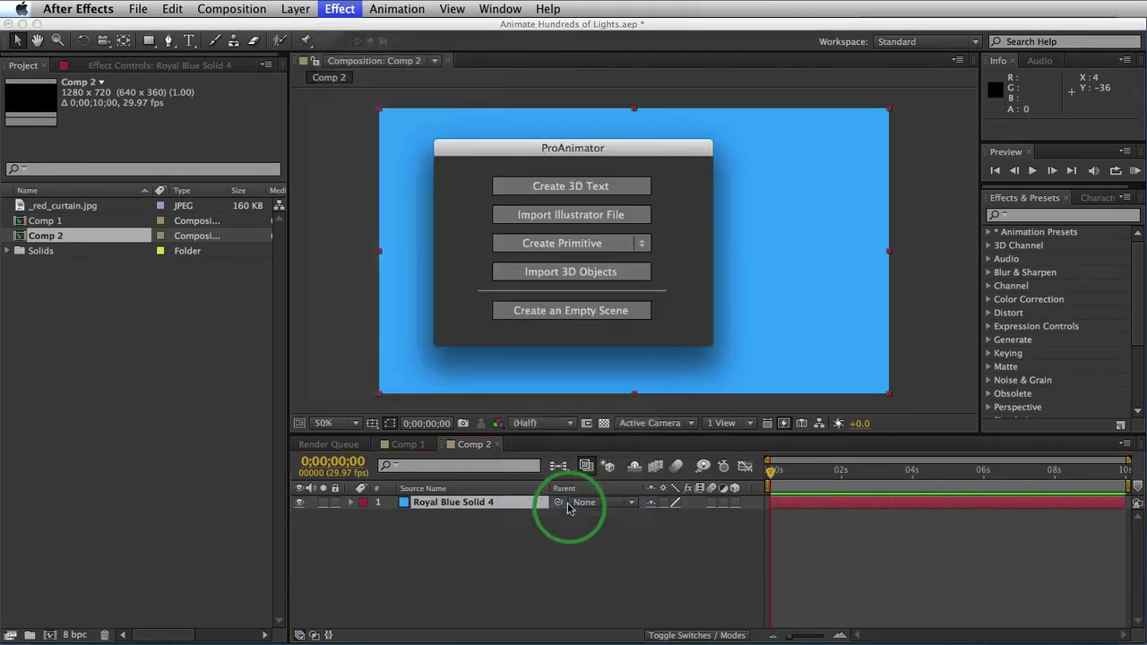
pyautogui.click(574, 310)
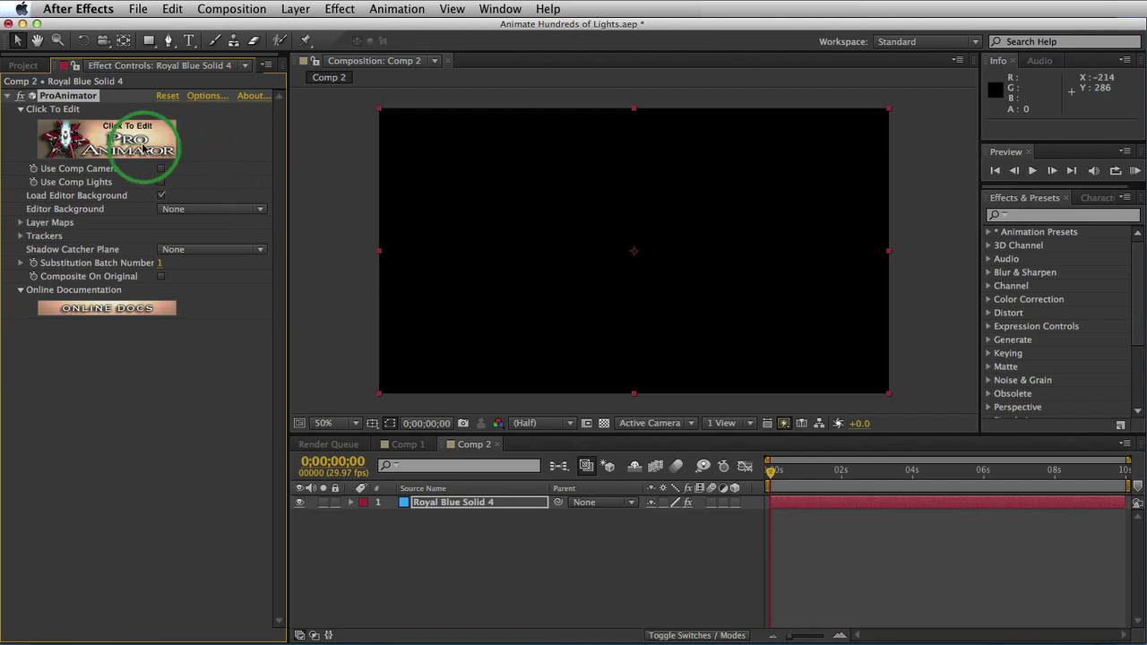
# - Open the ProAnimator scene editor and add a Ground 3D primitive
pyautogui.click(141, 148)
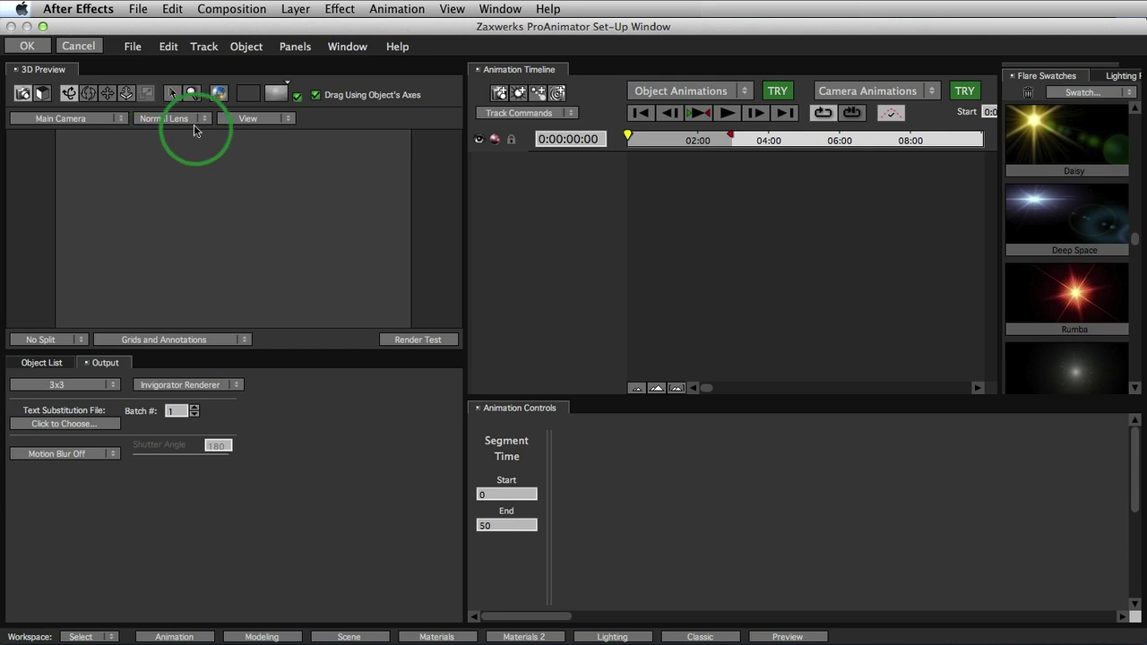
pyautogui.click(246, 48)
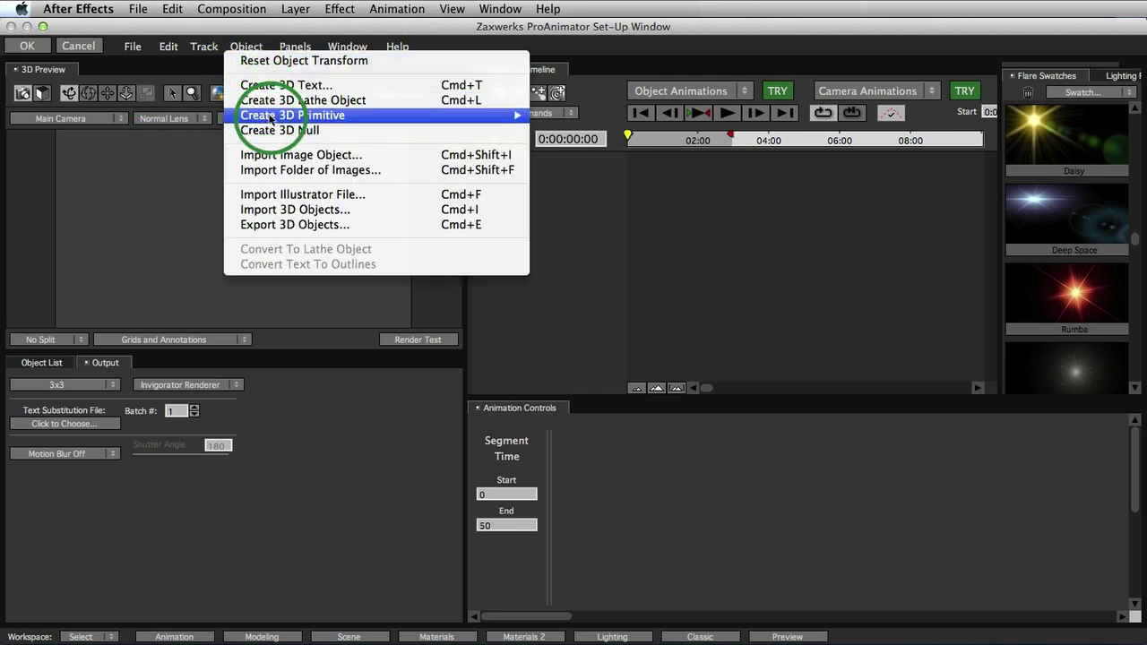
pyautogui.moveTo(246, 115)
pyautogui.click(602, 114)
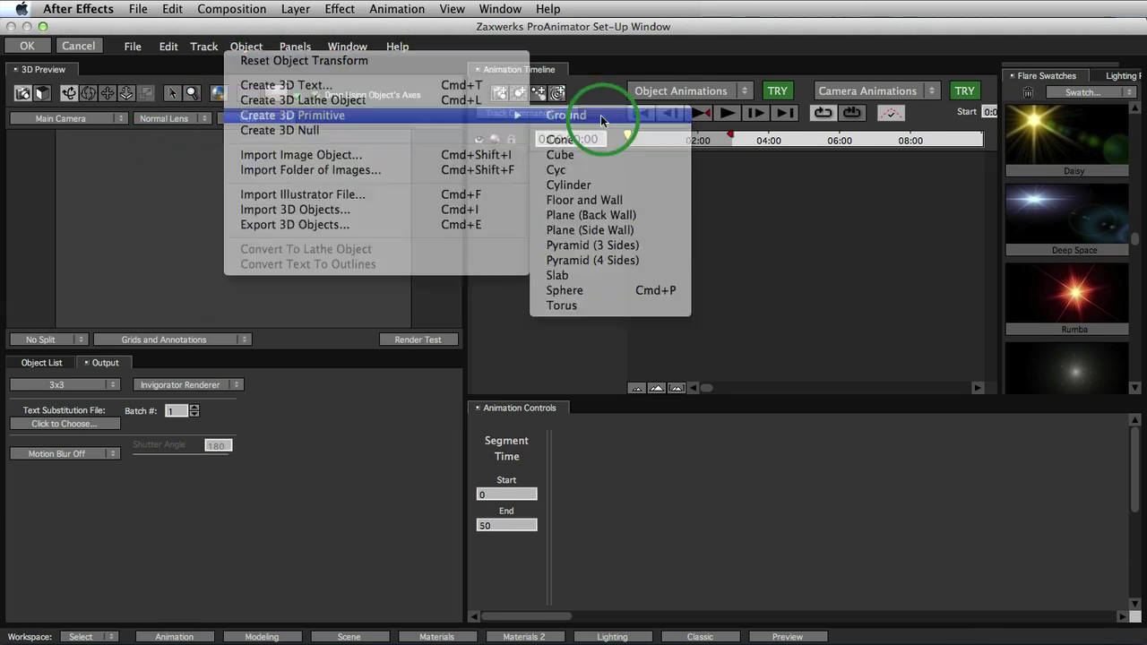
# - Cover the ground with Wood Floor at 2% texture scale, camera looking low across it
pyautogui.click(438, 637)
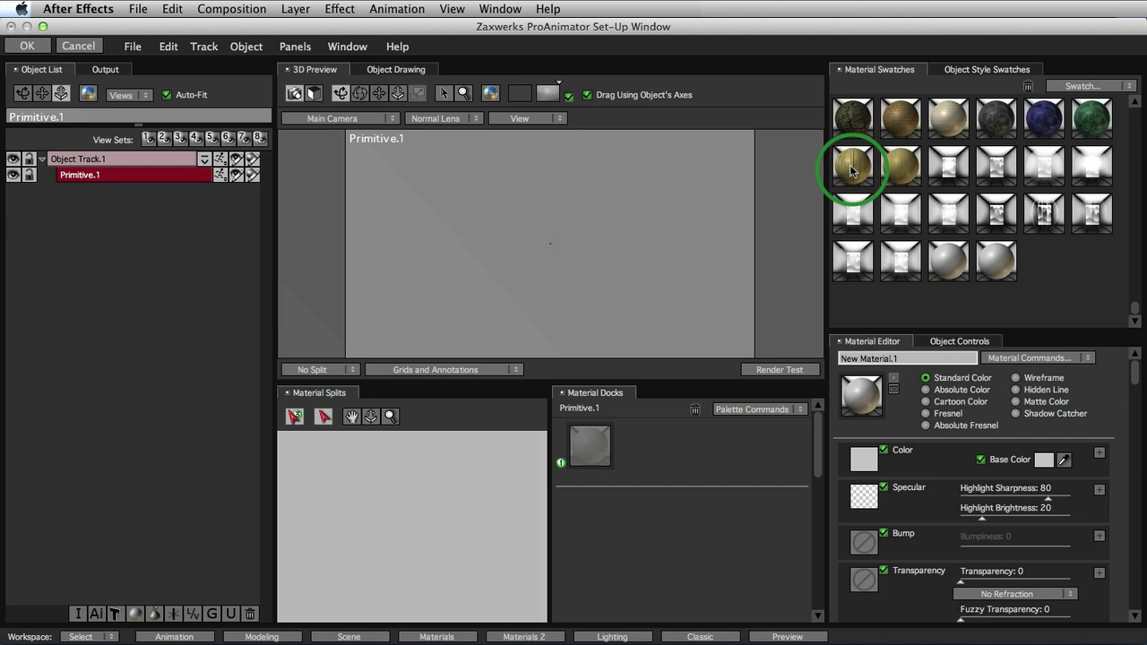
pyautogui.moveTo(799, 176); pyautogui.dragTo(593, 242)
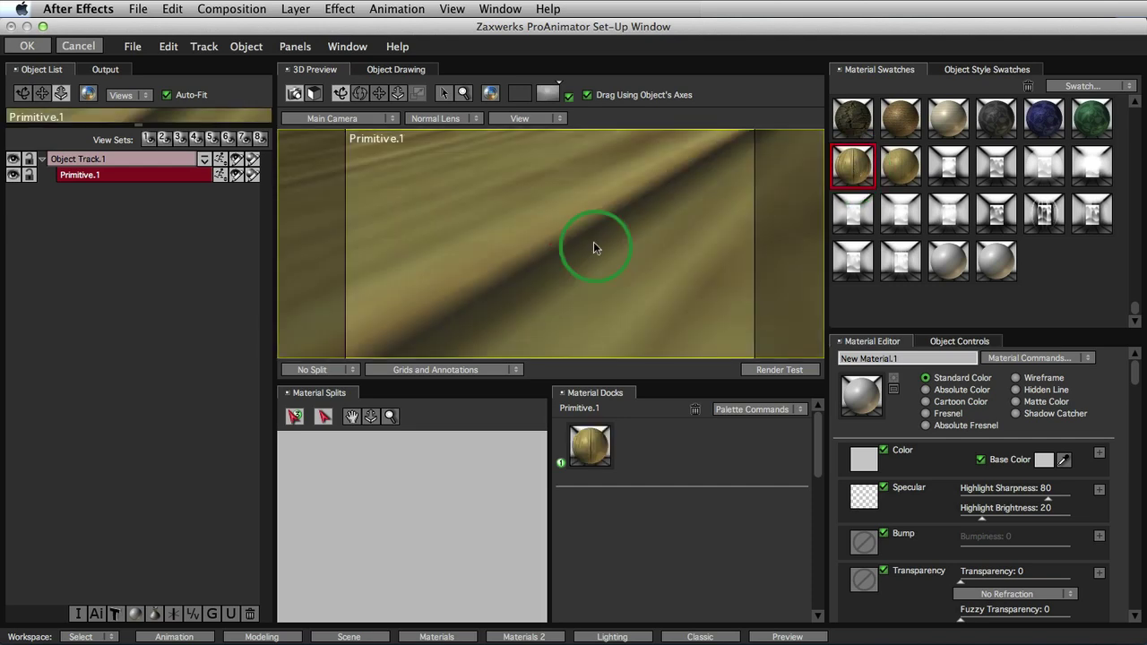
pyautogui.click(597, 432)
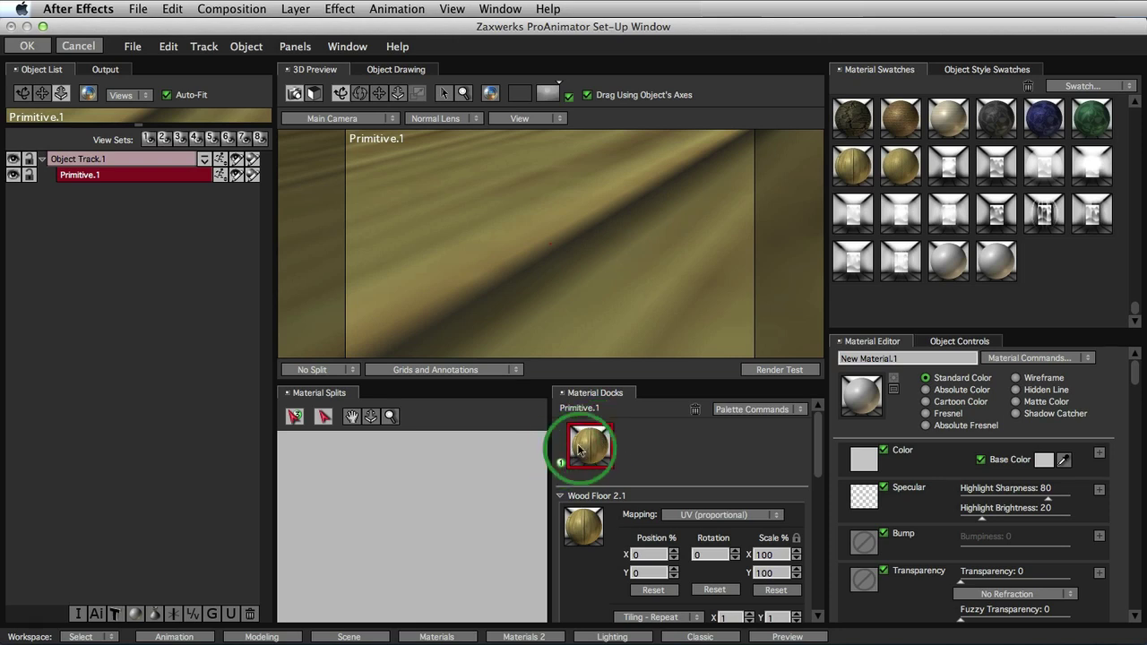
pyautogui.doubleClick(776, 556)
pyautogui.write('0.1')
pyautogui.press('Return')
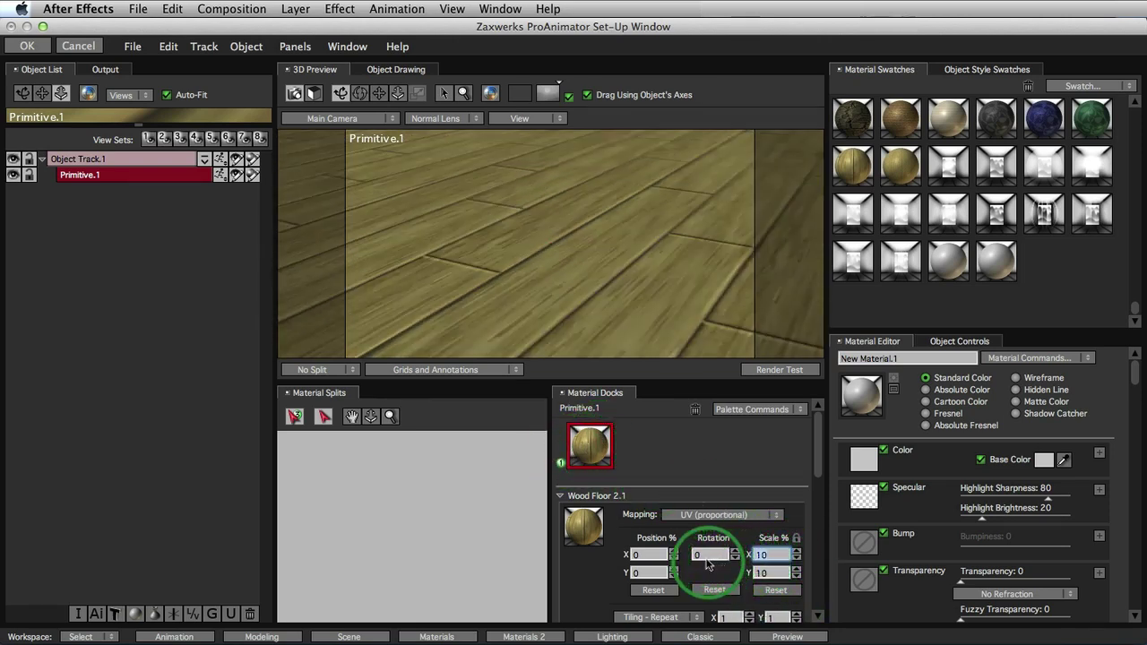
pyautogui.write('2')
pyautogui.press('Return')
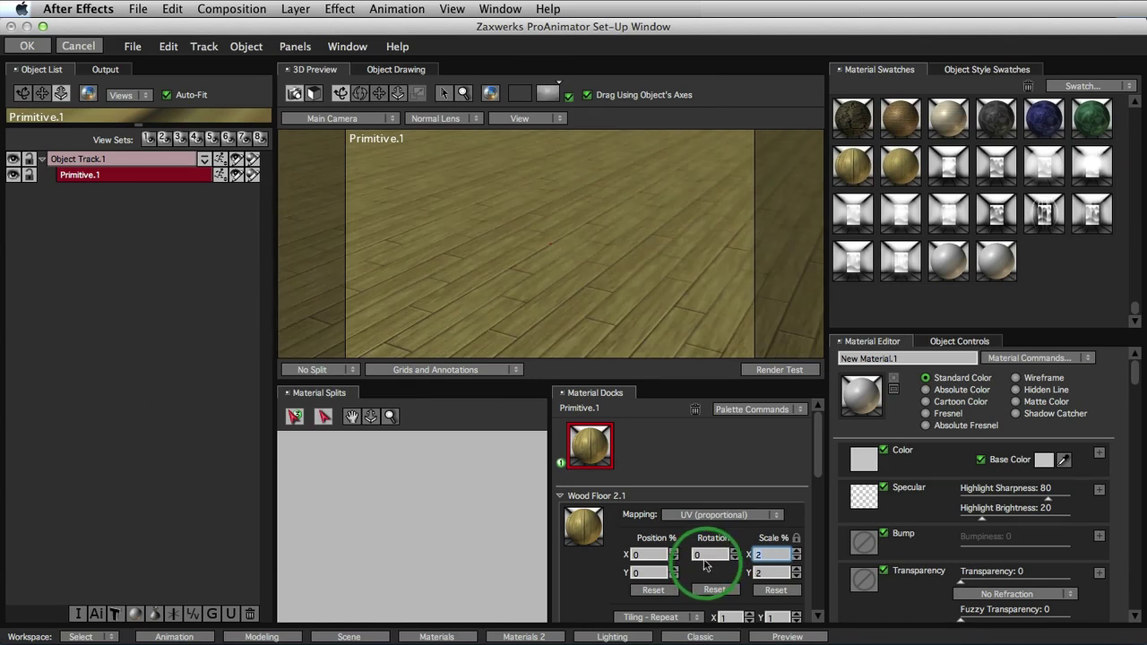
pyautogui.click(654, 392)
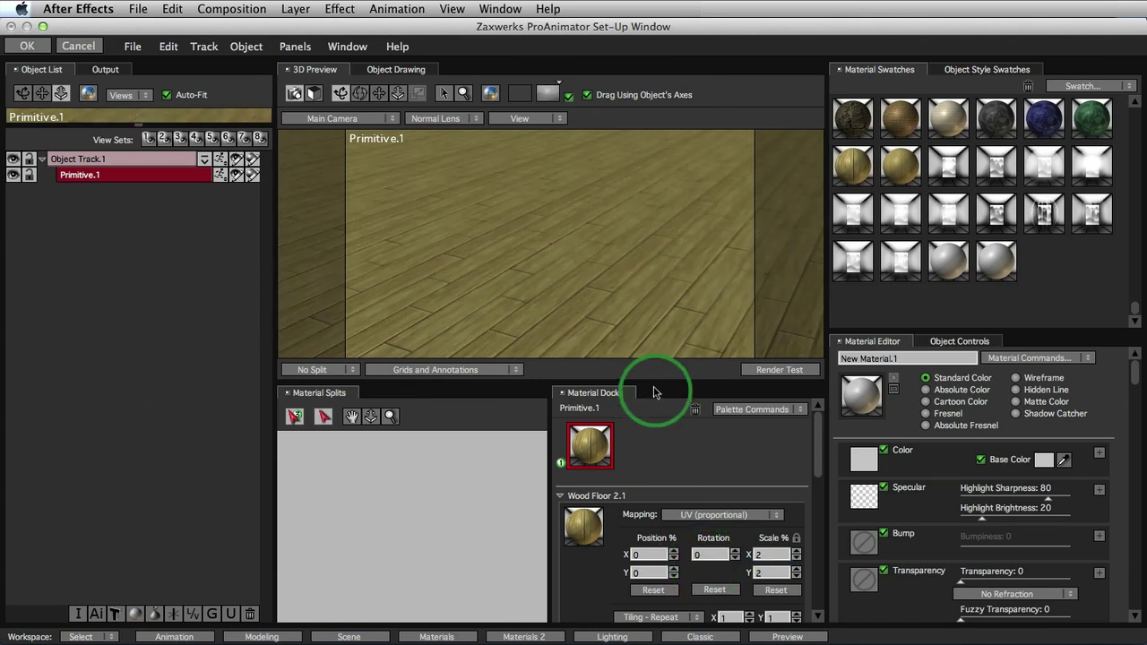
pyautogui.moveTo(608, 365); pyautogui.dragTo(638, 360)
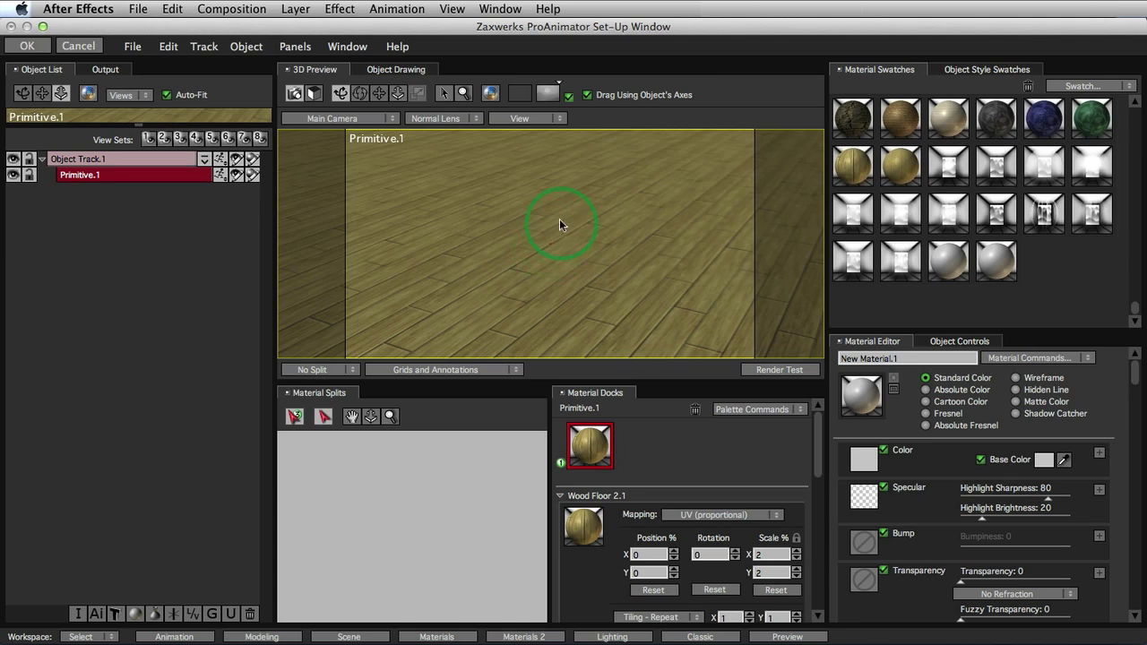
pyautogui.moveTo(547, 278); pyautogui.dragTo(640, 263)
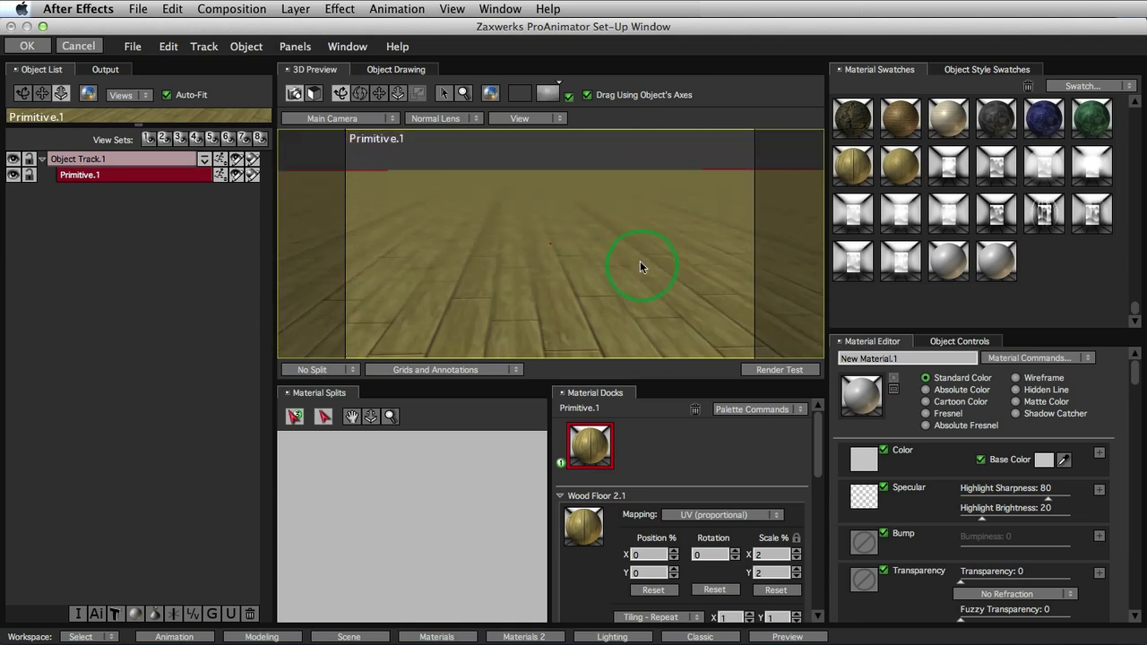
# - Create 3D text reading ANIMATE, HUNDREDS OF, LIGHTS on three lines
pyautogui.click(246, 47)
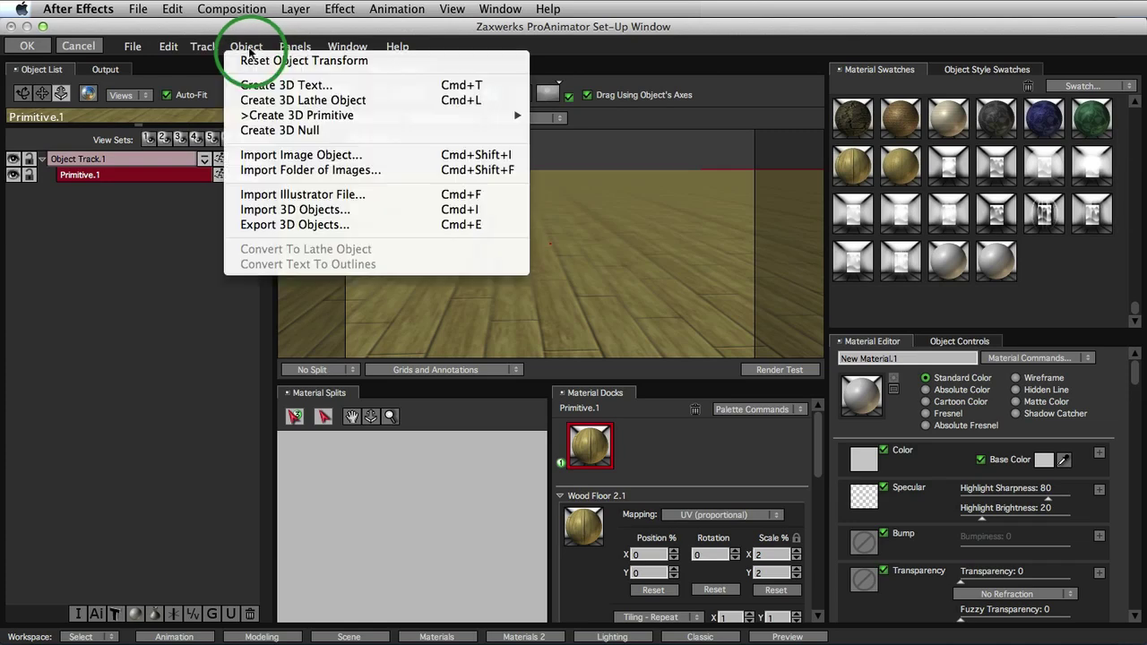
pyautogui.click(266, 85)
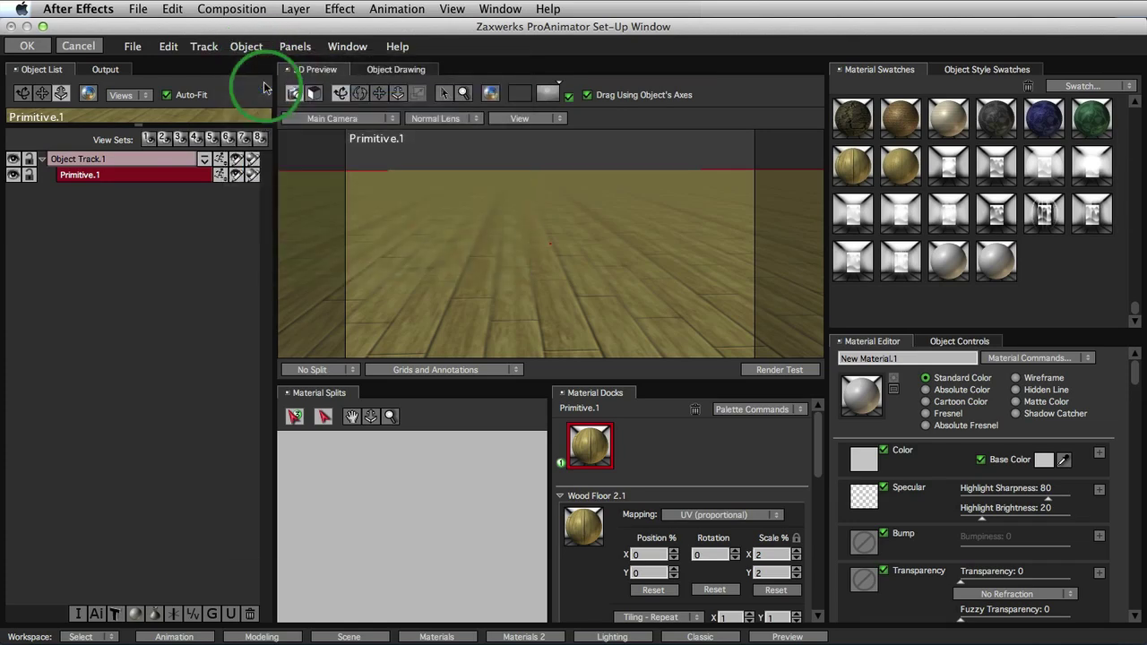
pyautogui.write('ANIMATE')
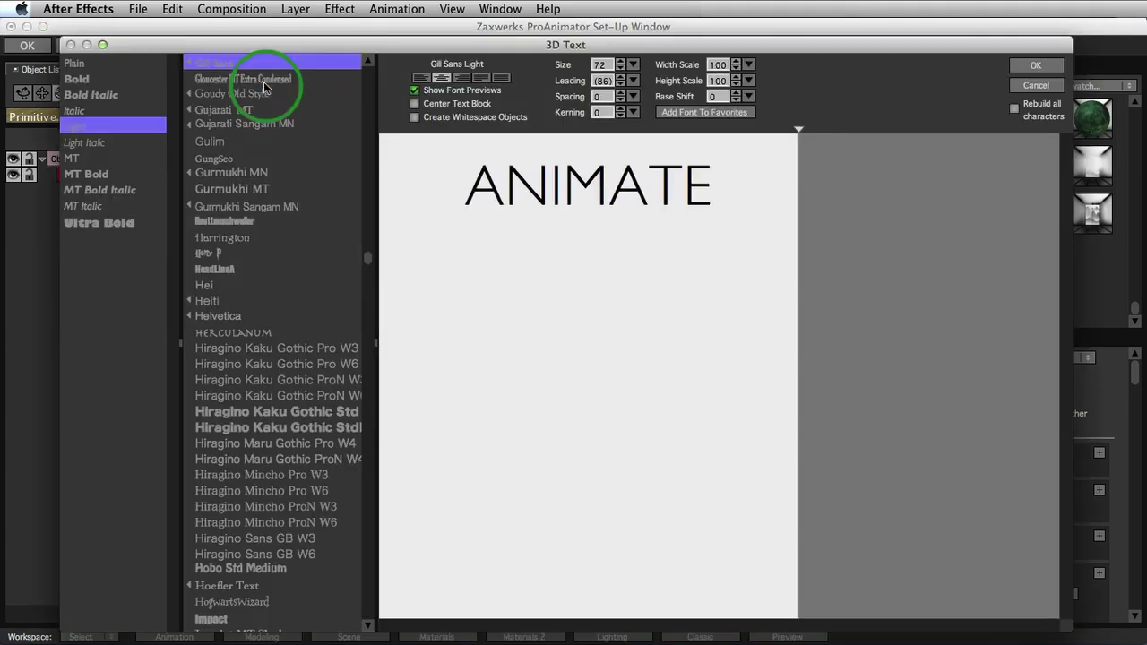
pyautogui.press('Return')
pyautogui.write('HUNDREDS')
pyautogui.write('O')
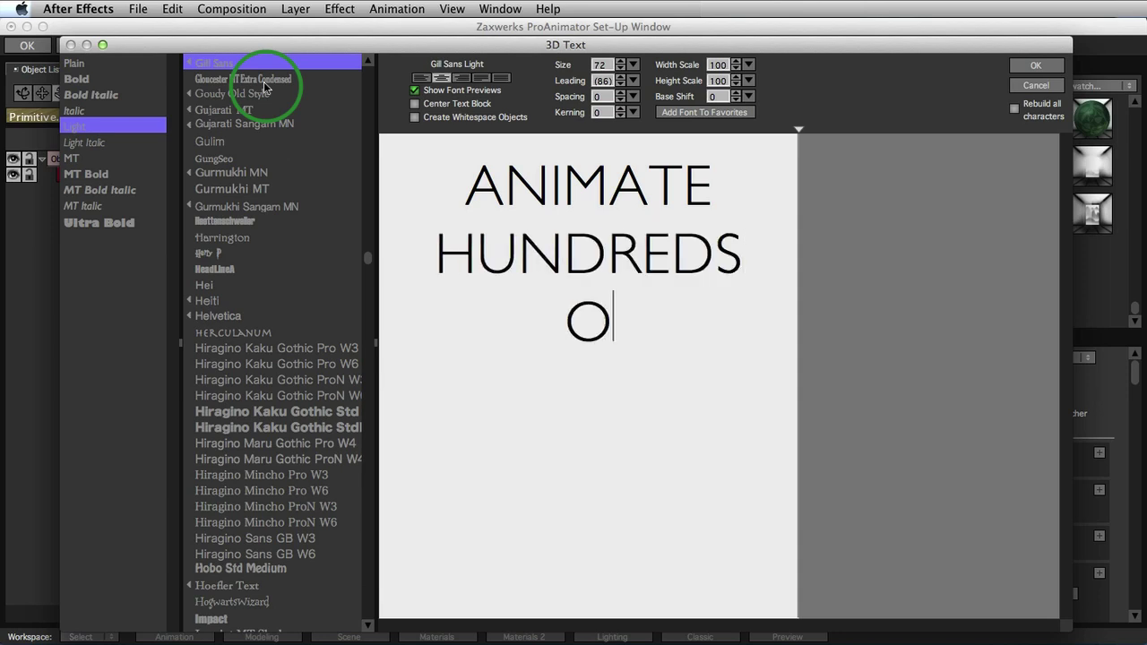
pyautogui.write('F LIGHTS')
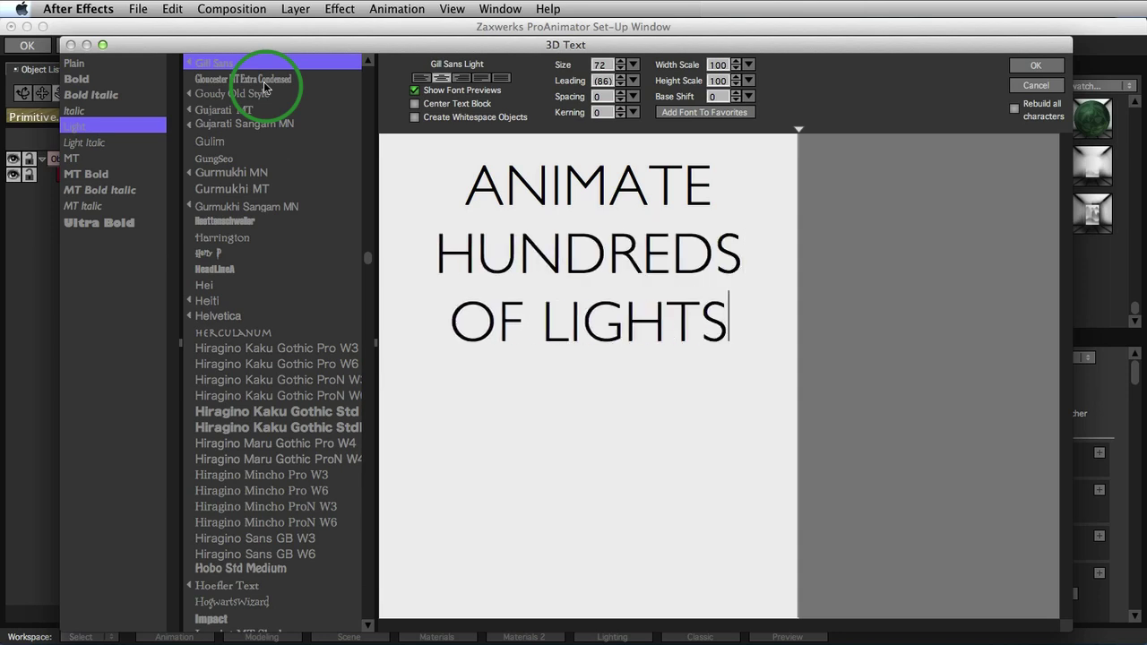
# - Set the whole text's letter spacing to 104 and leading to 63, then create it
pyautogui.moveTo(776, 348); pyautogui.dragTo(437, 147)
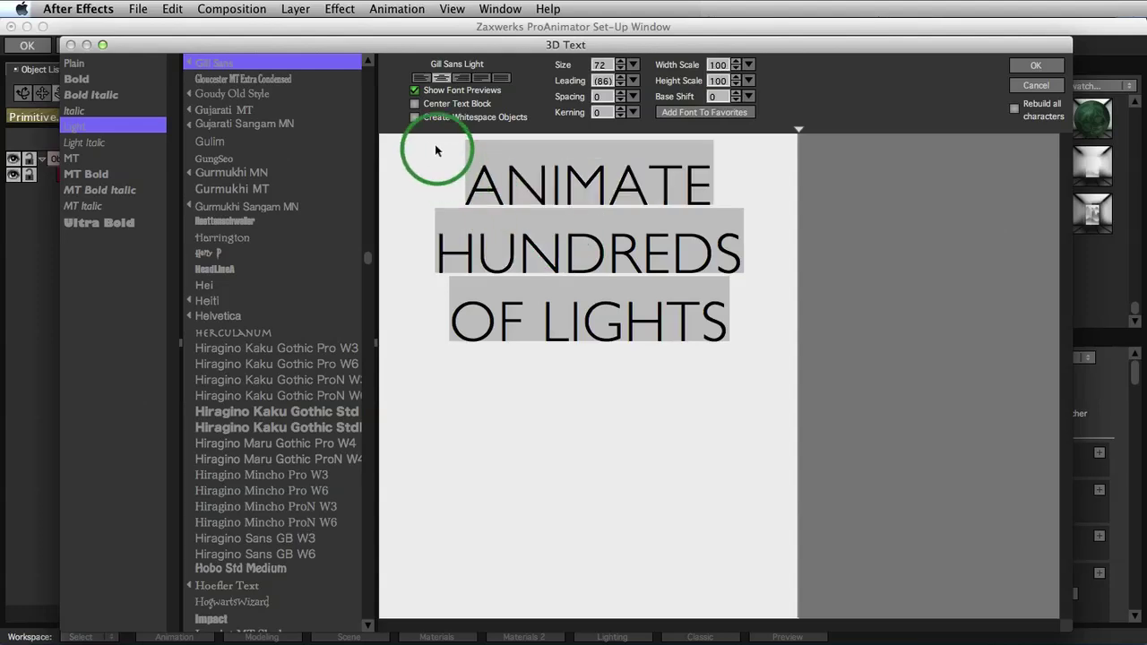
pyautogui.click(606, 99)
pyautogui.moveTo(606, 99); pyautogui.dragTo(689, 112)
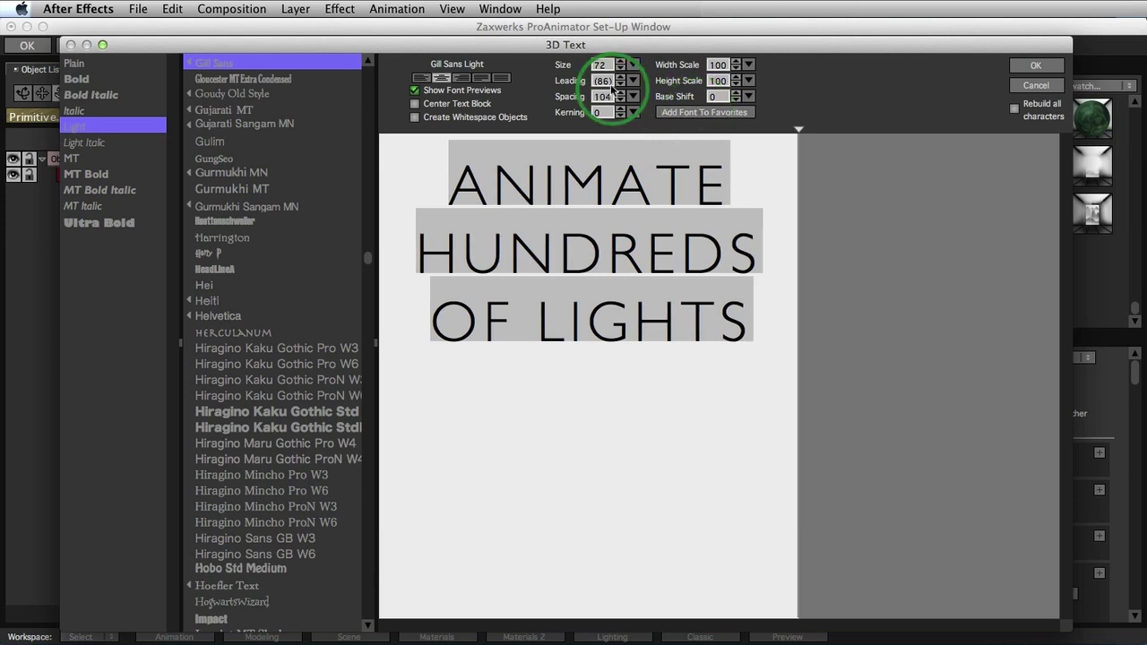
pyautogui.moveTo(615, 89); pyautogui.dragTo(599, 91)
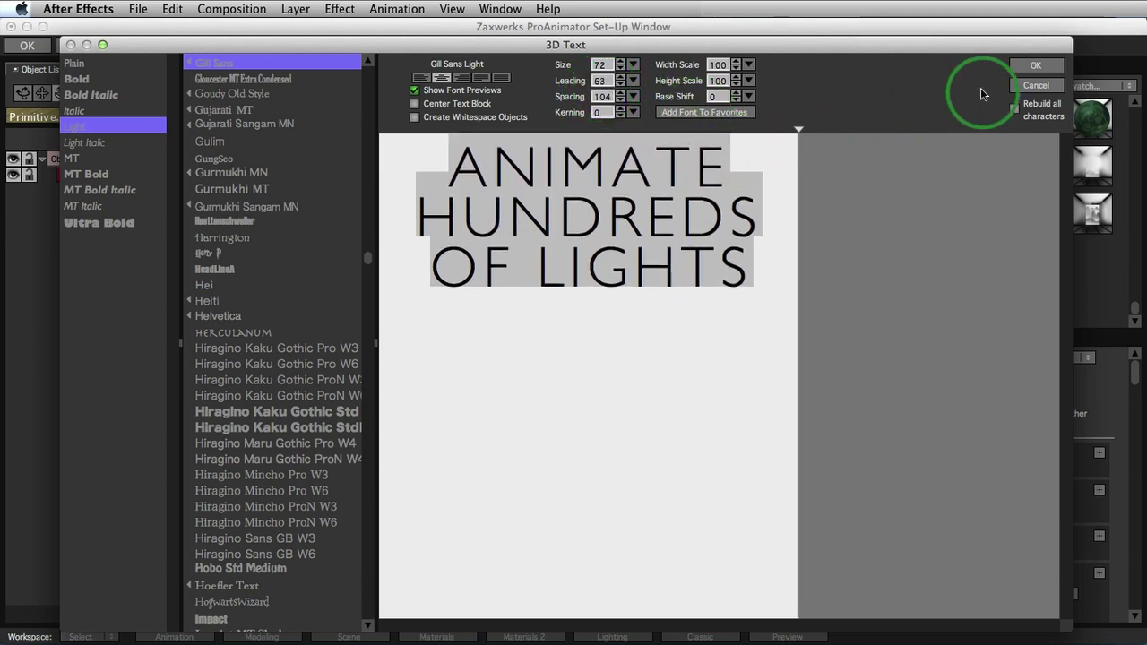
pyautogui.click(1035, 65)
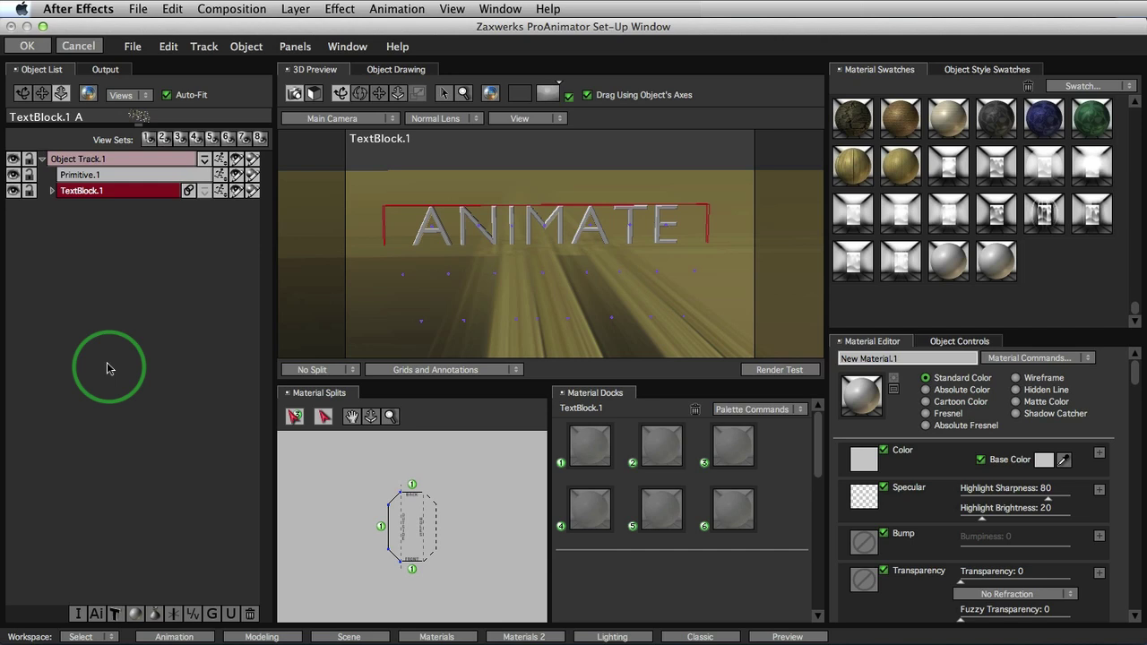
# - Move TextBlock.1 onto its own new Object Track.2, separate from the floor
pyautogui.moveTo(106, 362)
pyautogui.mouseDown()
pyautogui.moveTo(107, 344)
pyautogui.moveTo(120, 354)
pyautogui.mouseUp()
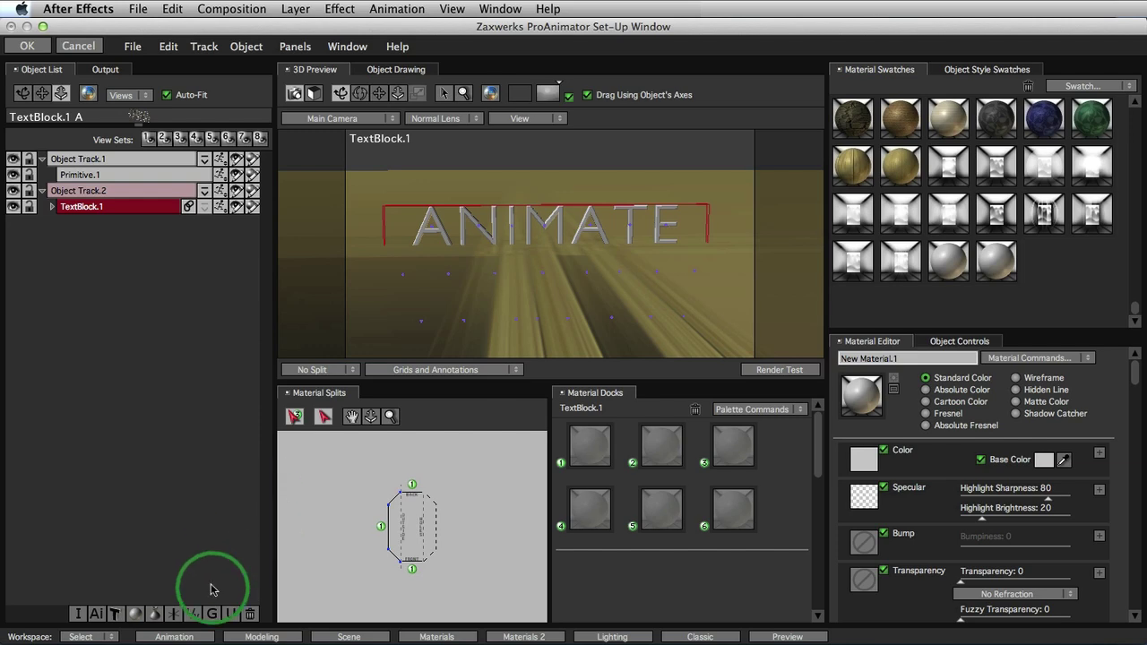
# - Raise Object Track.2 to a Y move of 132 using Move XYZ, then render a test
pyautogui.click(174, 636)
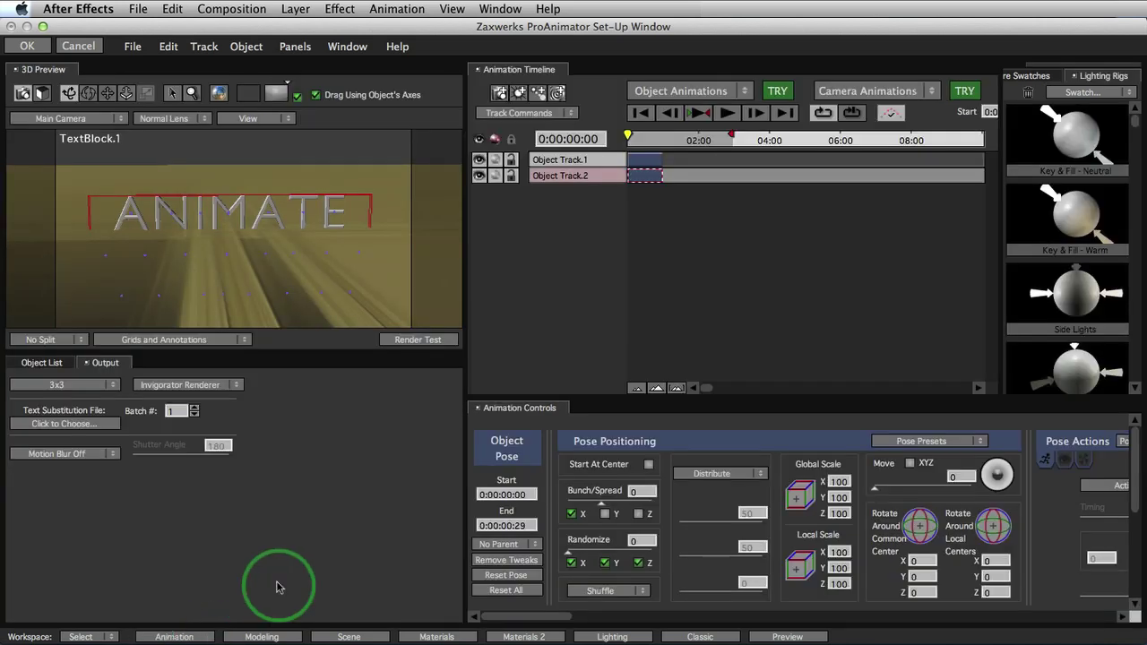
pyautogui.click(583, 184)
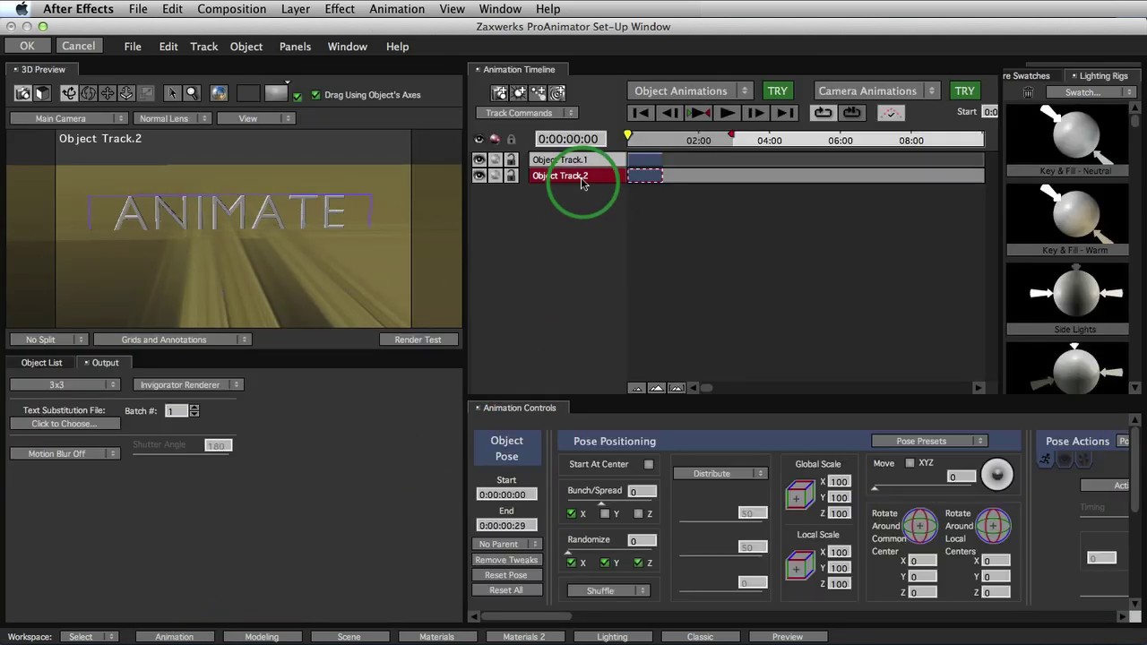
pyautogui.click(911, 464)
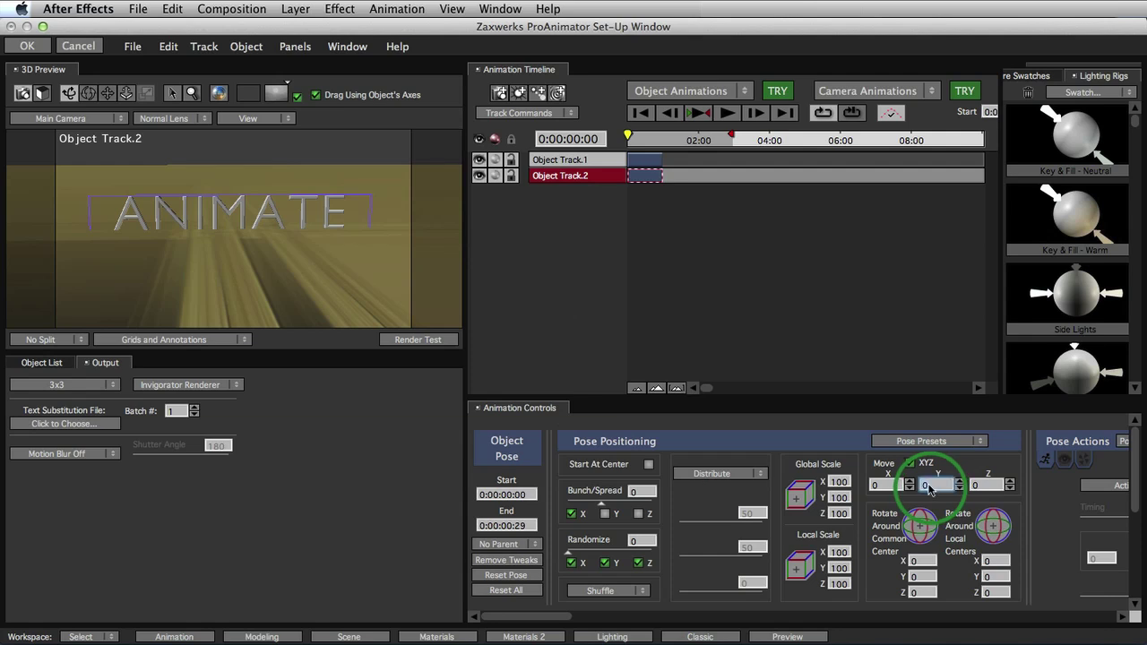
pyautogui.moveTo(930, 488); pyautogui.dragTo(1043, 499)
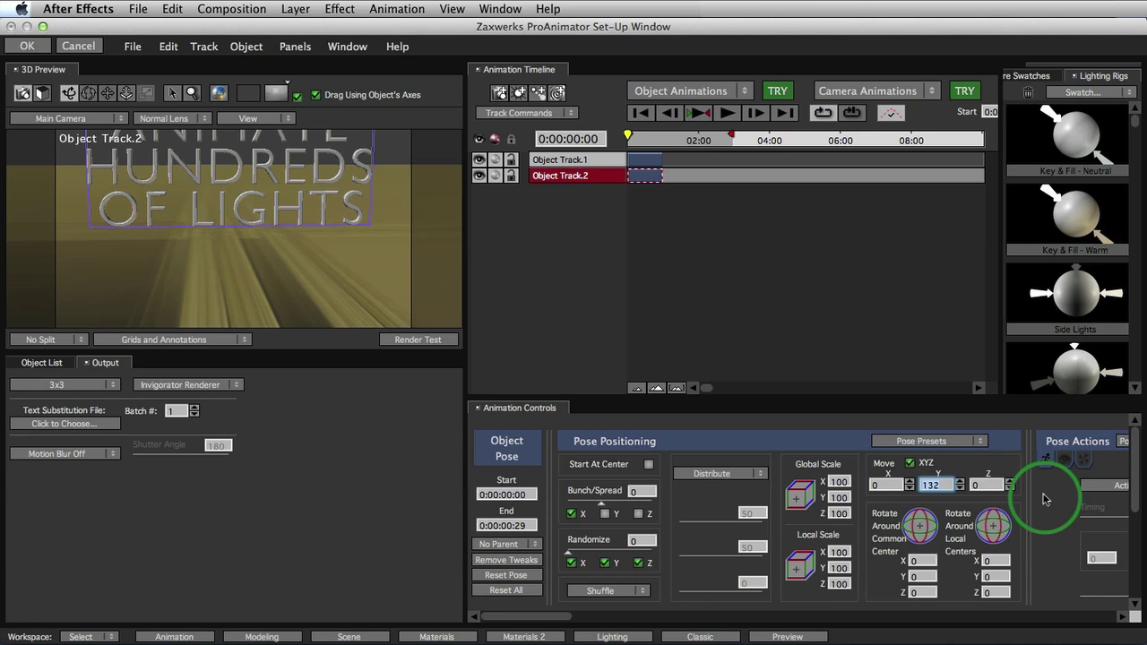
pyautogui.moveTo(300, 272); pyautogui.dragTo(398, 269)
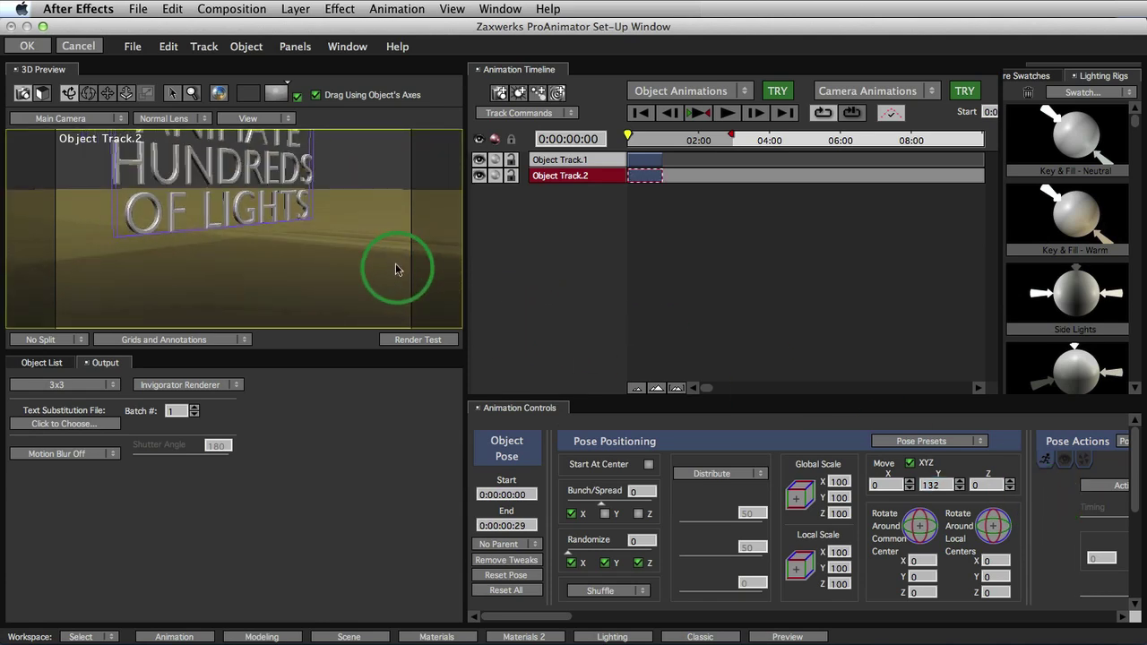
pyautogui.click(418, 340)
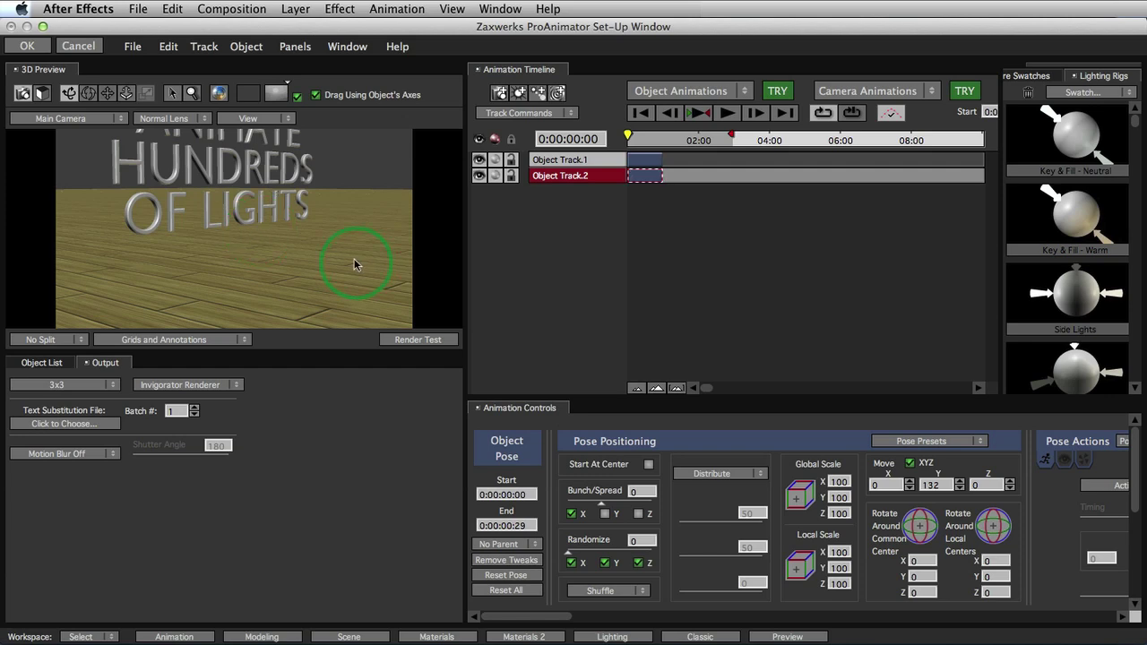
# - Apply the ANIMATE HUNDREDS OF OBJECTS object style and green material to TextBlock.1
pyautogui.click(438, 637)
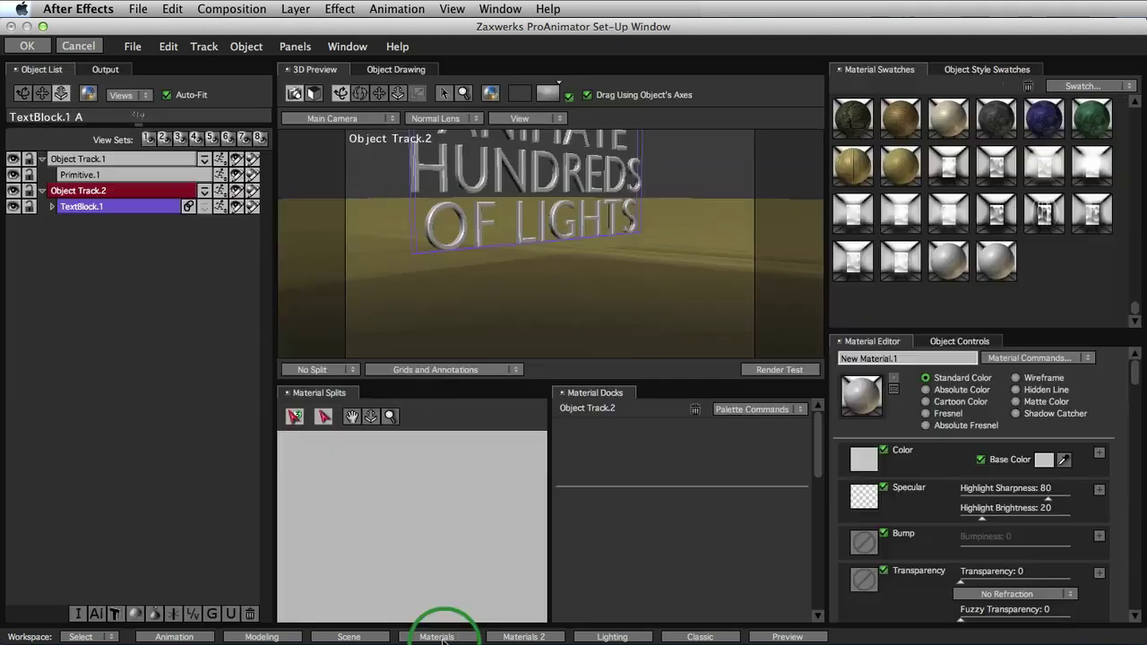
pyautogui.click(979, 85)
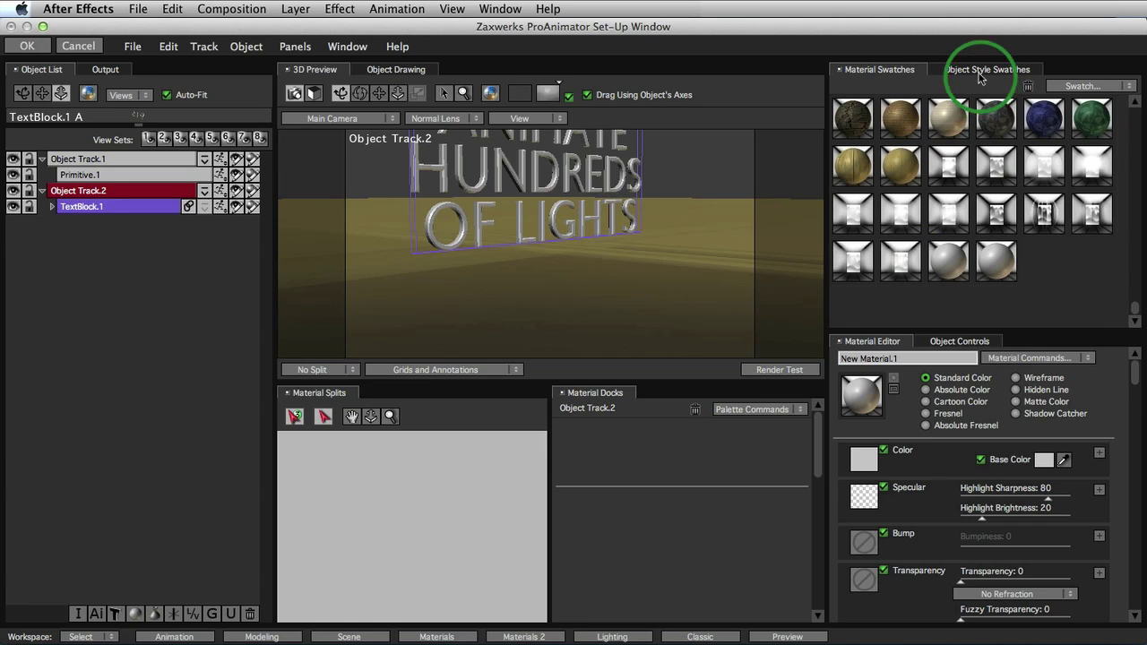
pyautogui.moveTo(908, 253); pyautogui.dragTo(585, 225)
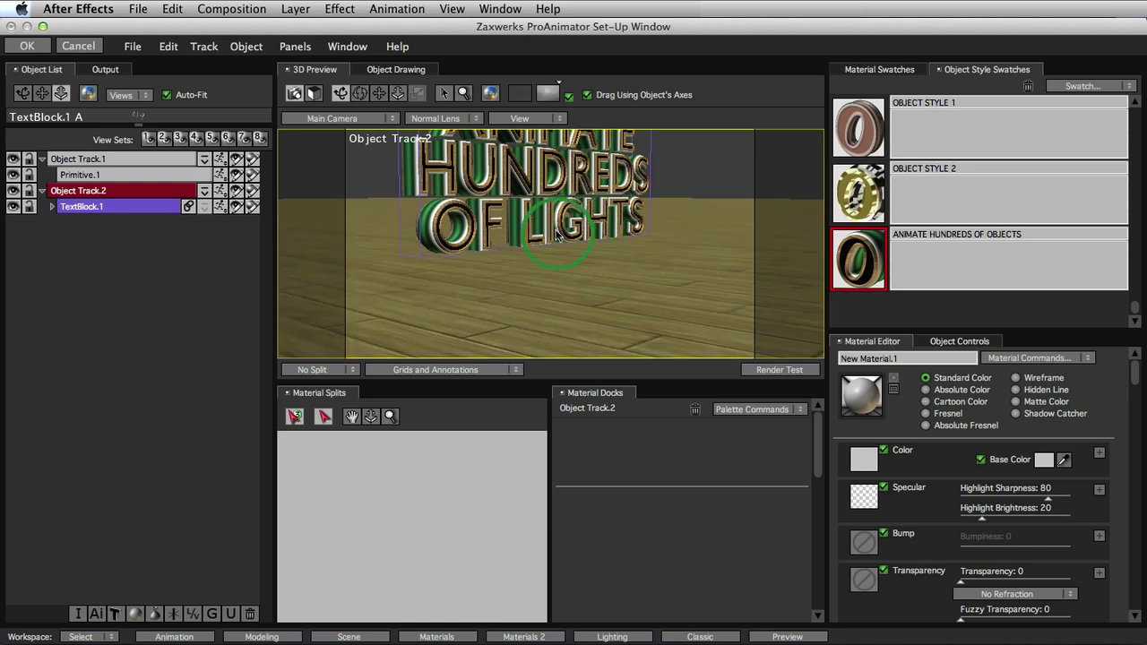
pyautogui.click(589, 261)
pyautogui.click(560, 222)
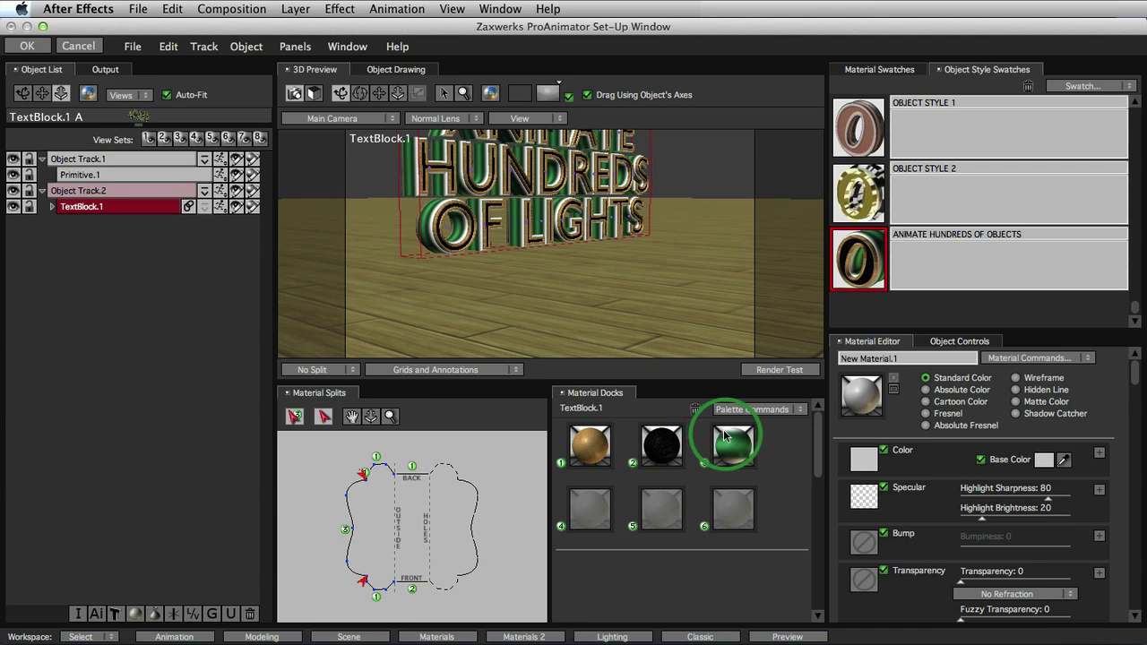
pyautogui.moveTo(730, 444); pyautogui.dragTo(500, 165)
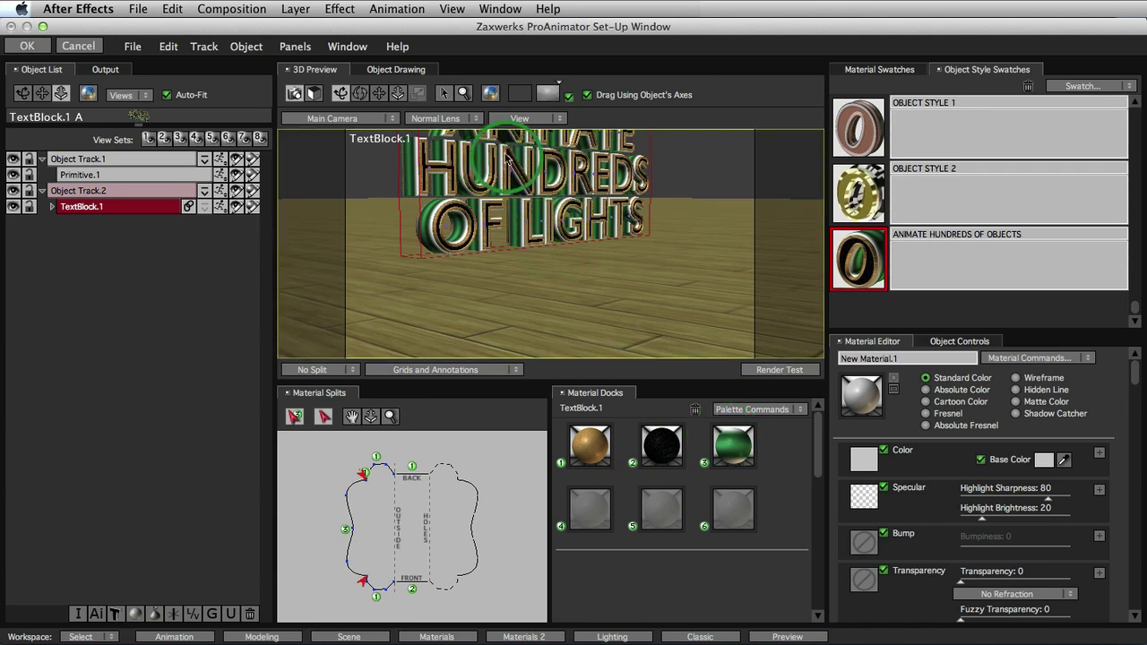
# - Move the text block down so all three lines show in the view
pyautogui.click(379, 94)
pyautogui.moveTo(560, 172); pyautogui.dragTo(579, 279)
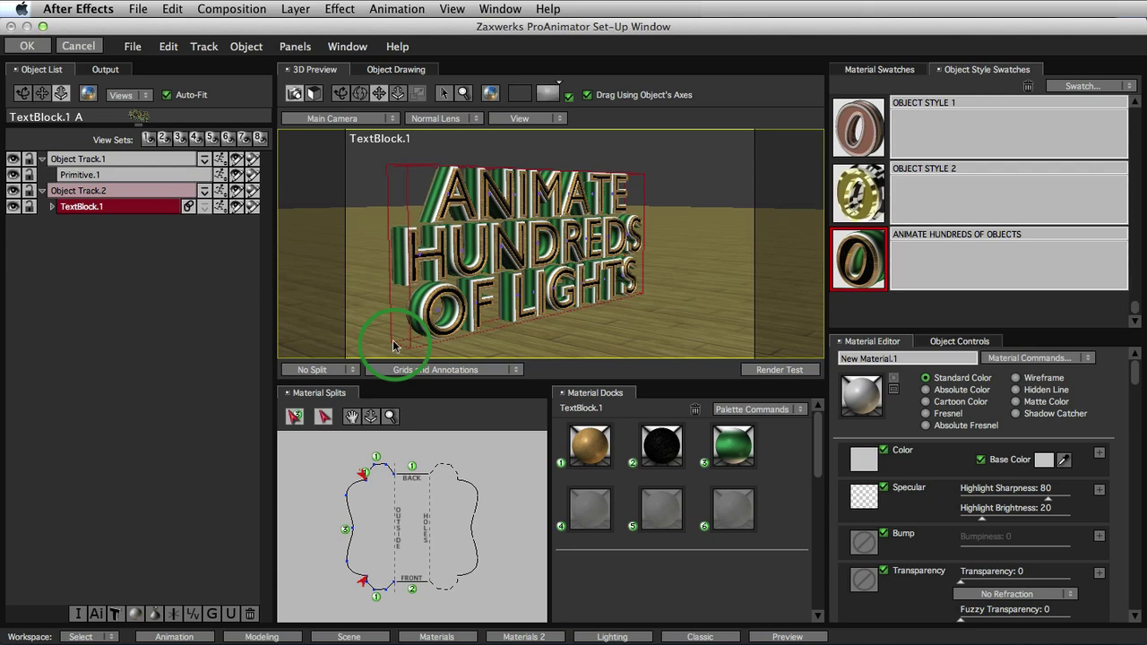
pyautogui.click(204, 638)
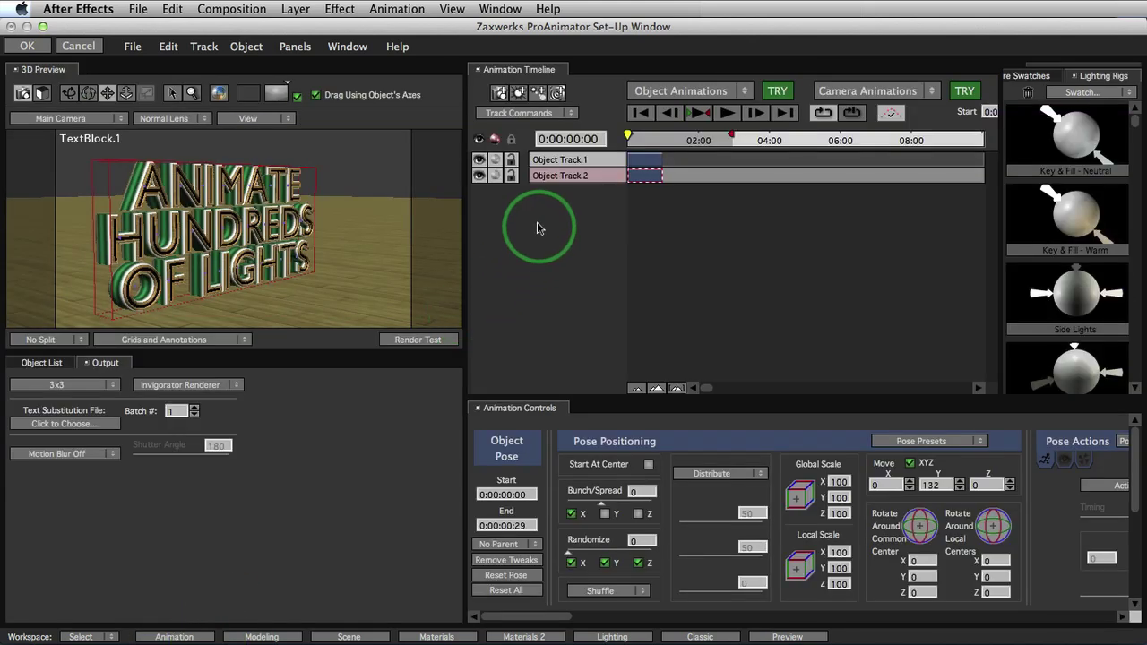
# - Add a light track with three spot lights in a row
pyautogui.click(529, 113)
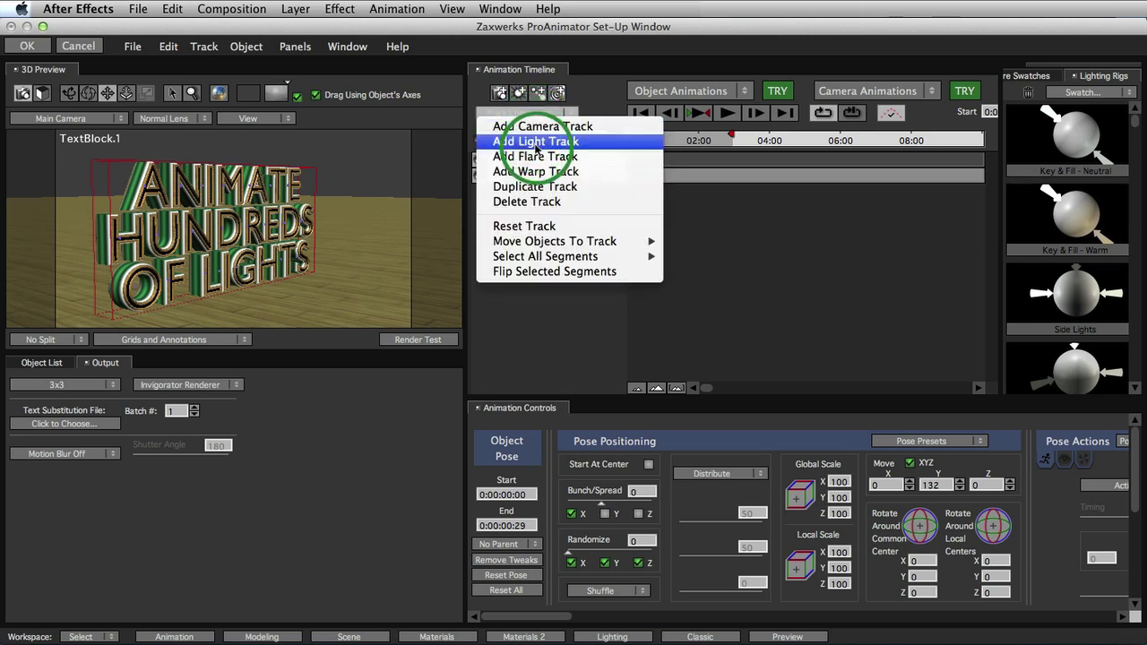
pyautogui.click(536, 143)
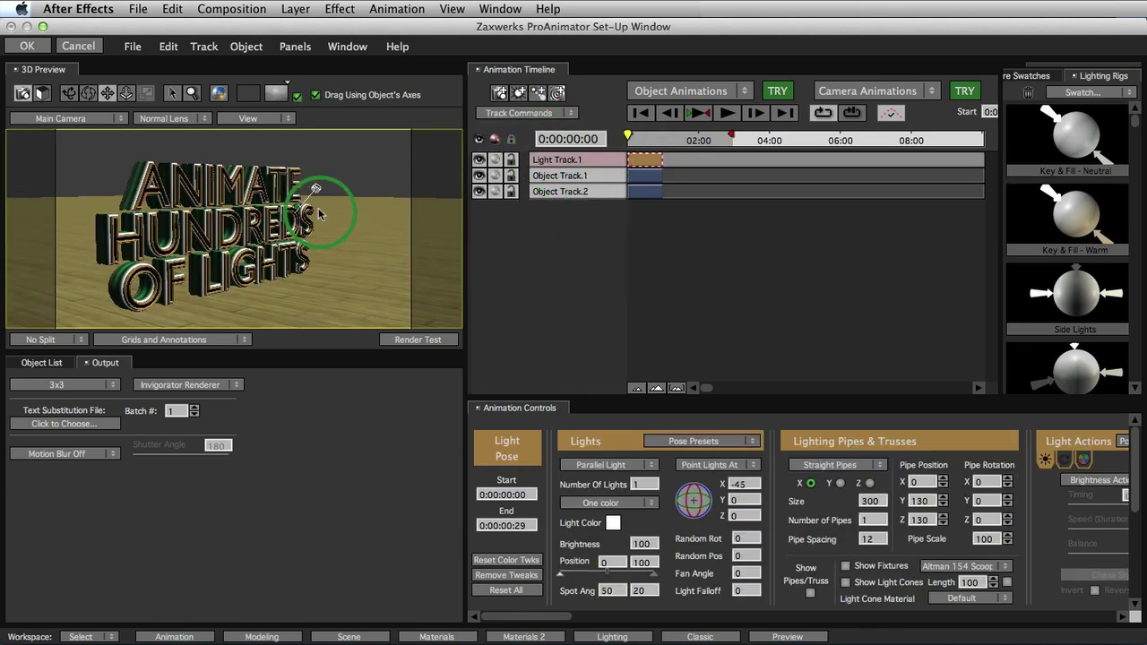
pyautogui.moveTo(320, 213)
pyautogui.mouseDown()
pyautogui.moveTo(332, 208)
pyautogui.moveTo(320, 188)
pyautogui.moveTo(323, 219)
pyautogui.mouseUp()
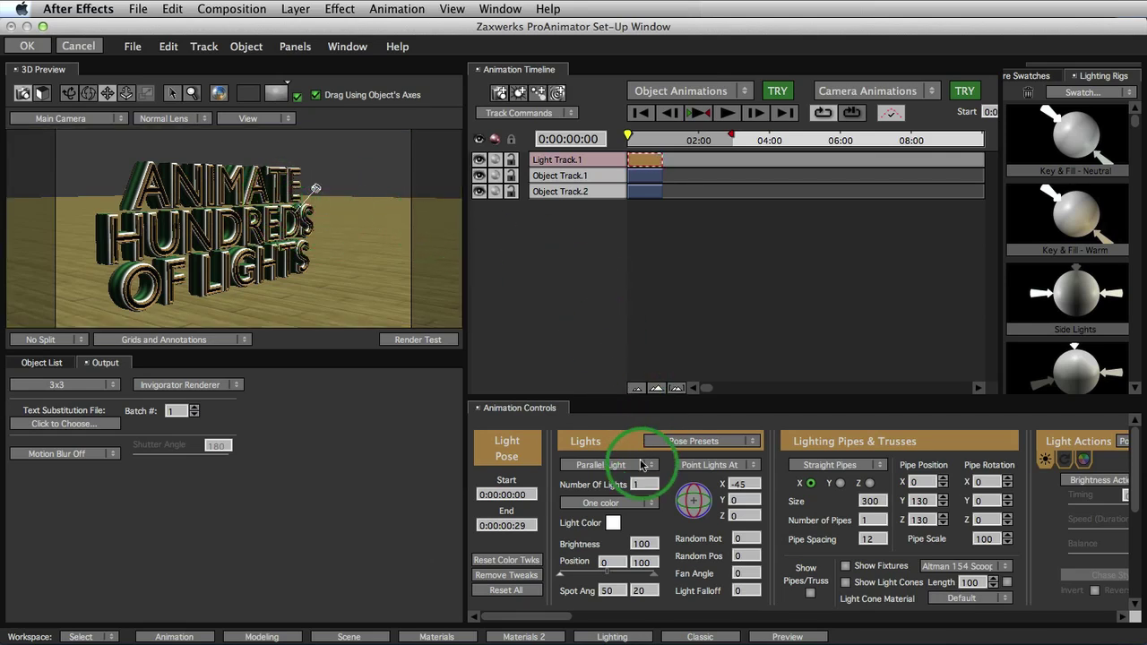
pyautogui.click(640, 473)
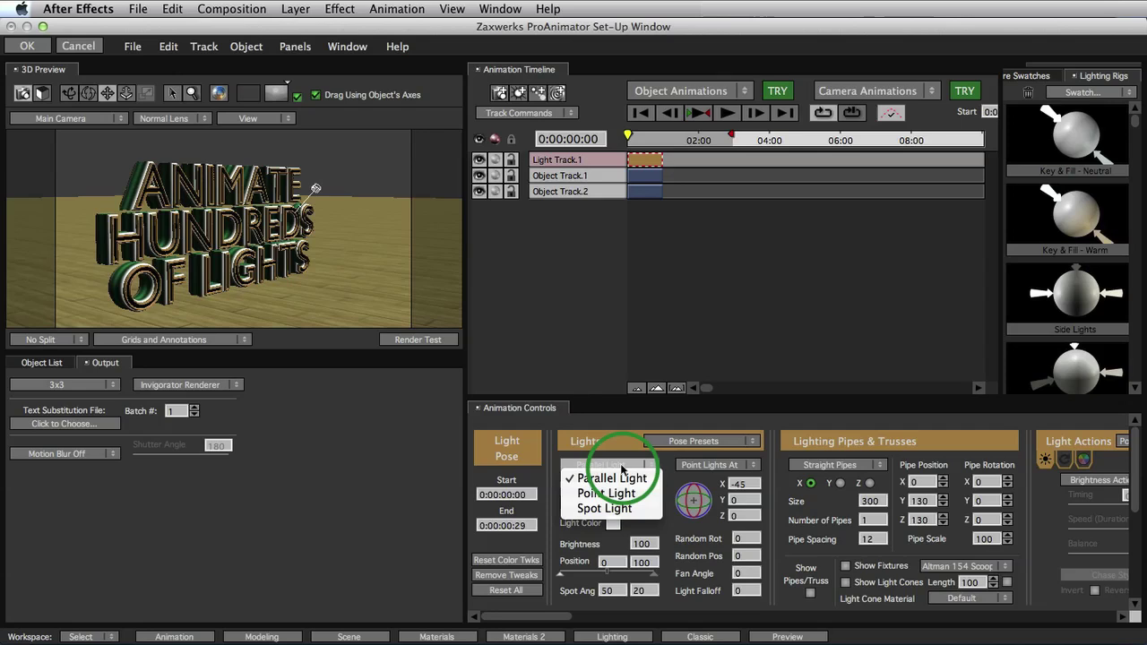
pyautogui.click(639, 509)
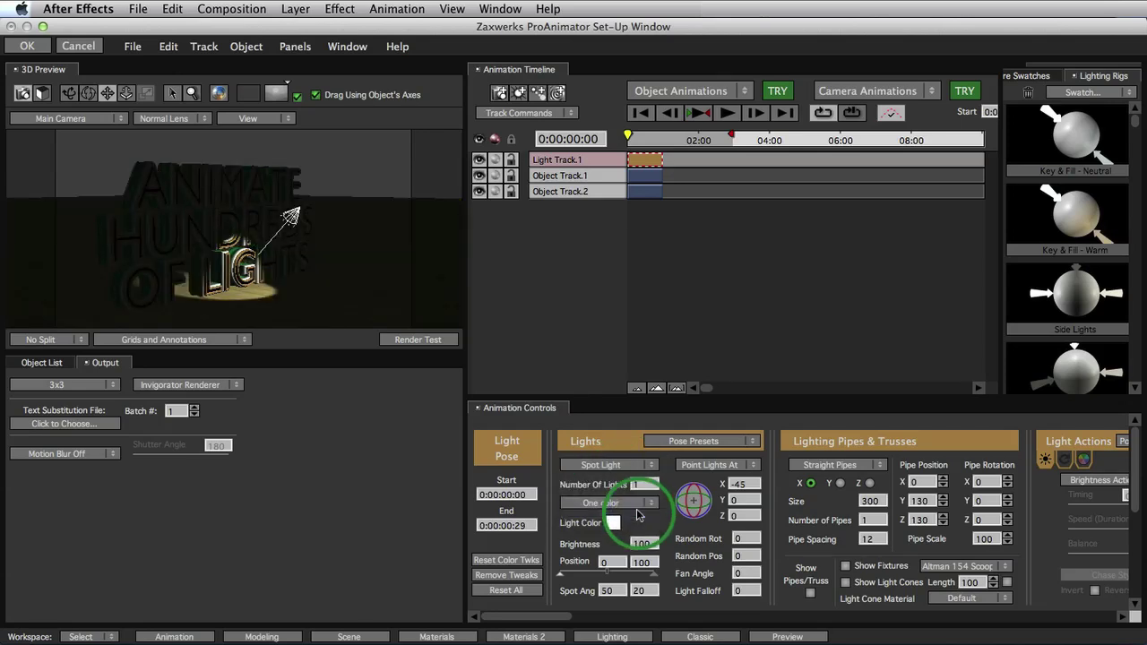
pyautogui.click(242, 285)
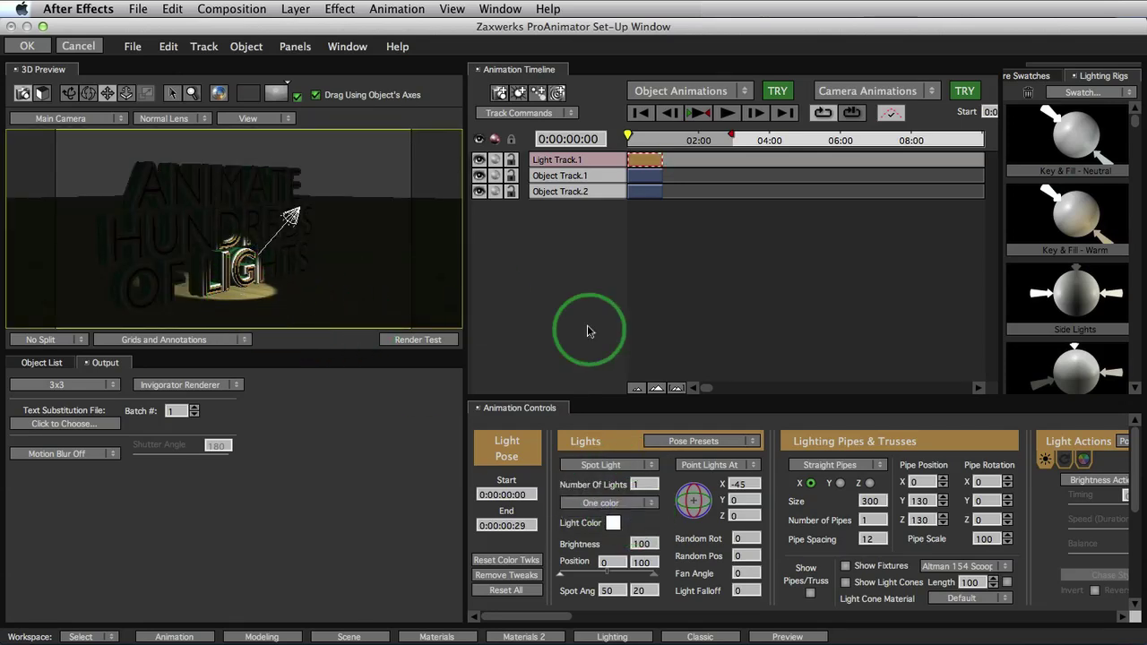
pyautogui.click(588, 332)
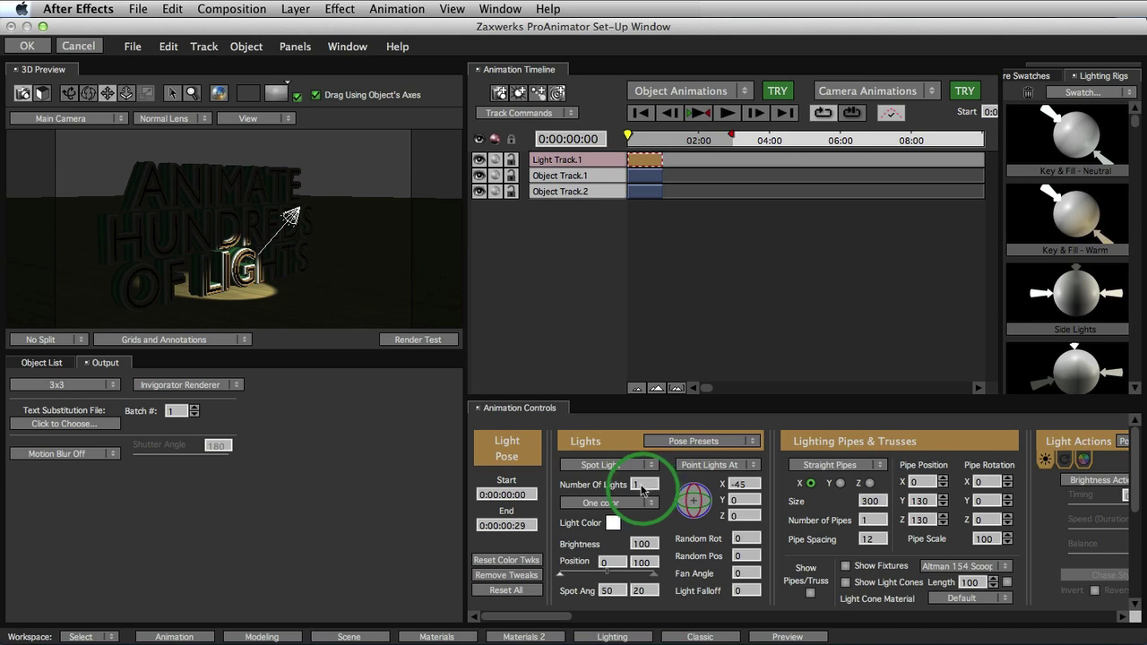
pyautogui.write('3')
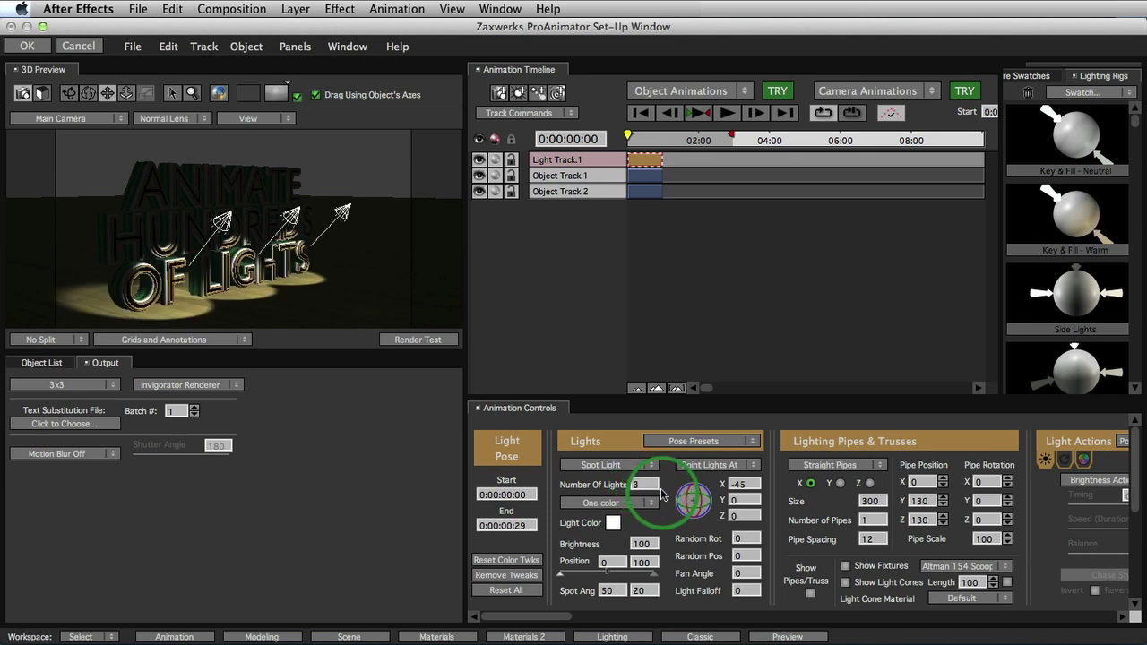
pyautogui.click(691, 488)
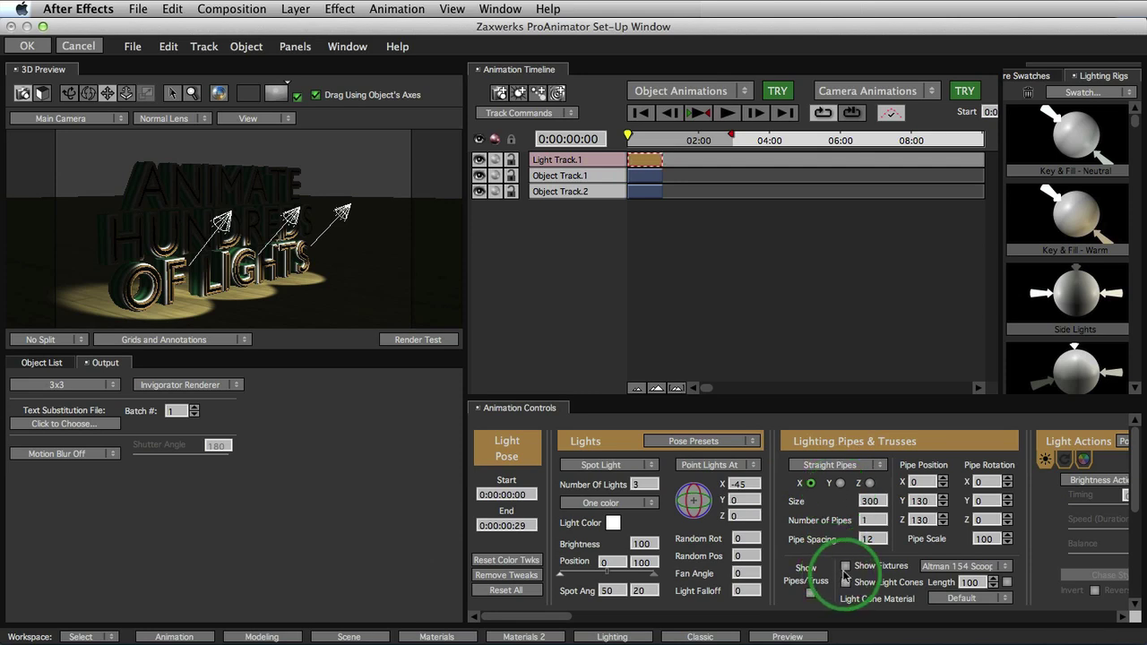
# - Position the light pipe at Y 266, Z 250 and aim the lights at X -54
pyautogui.moveTo(918, 506); pyautogui.dragTo(969, 494)
pyautogui.moveTo(921, 529); pyautogui.dragTo(1022, 525)
pyautogui.moveTo(761, 485); pyautogui.dragTo(746, 489)
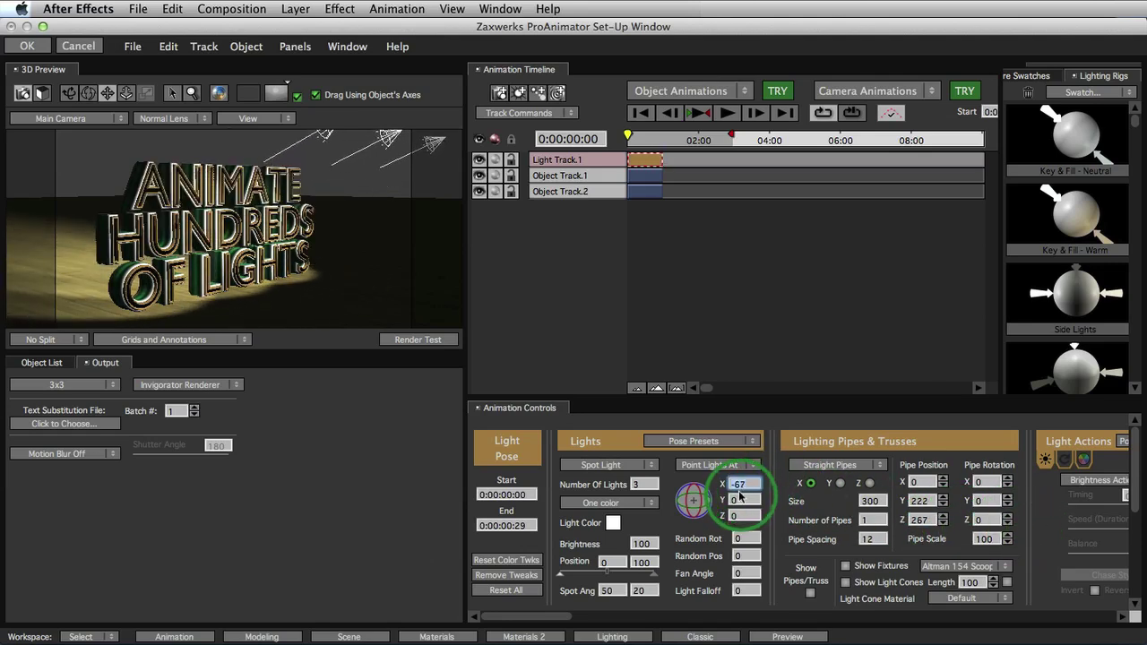
pyautogui.moveTo(921, 501)
pyautogui.mouseDown()
pyautogui.moveTo(972, 505)
pyautogui.moveTo(938, 509)
pyautogui.mouseUp()
pyautogui.click(311, 267)
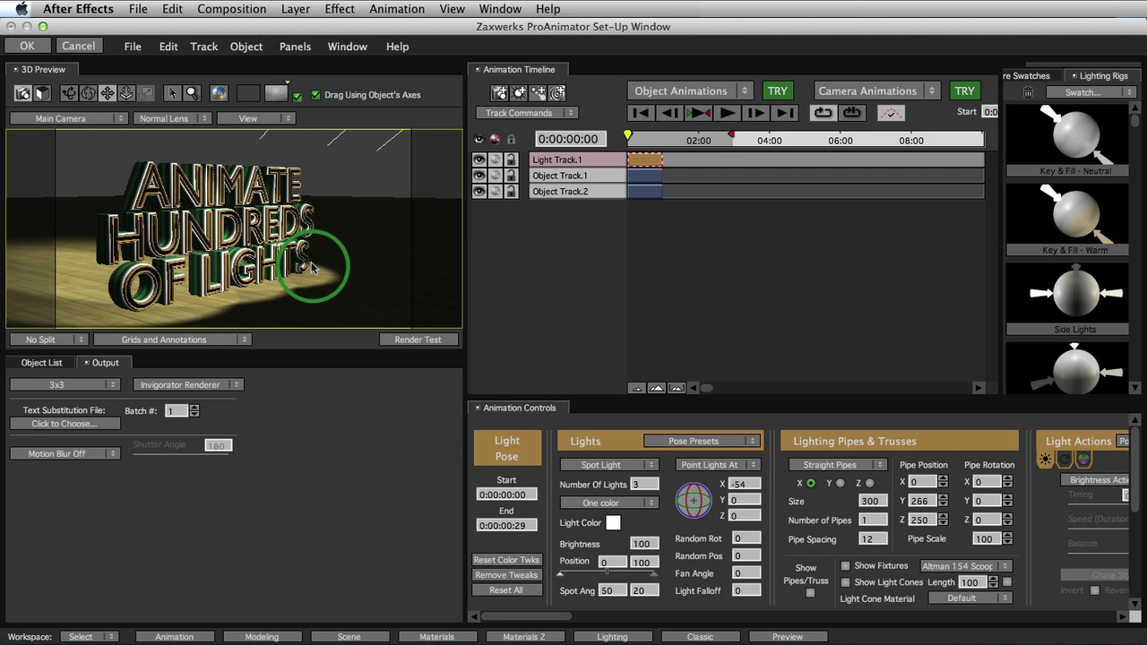
pyautogui.moveTo(311, 267); pyautogui.dragTo(266, 249)
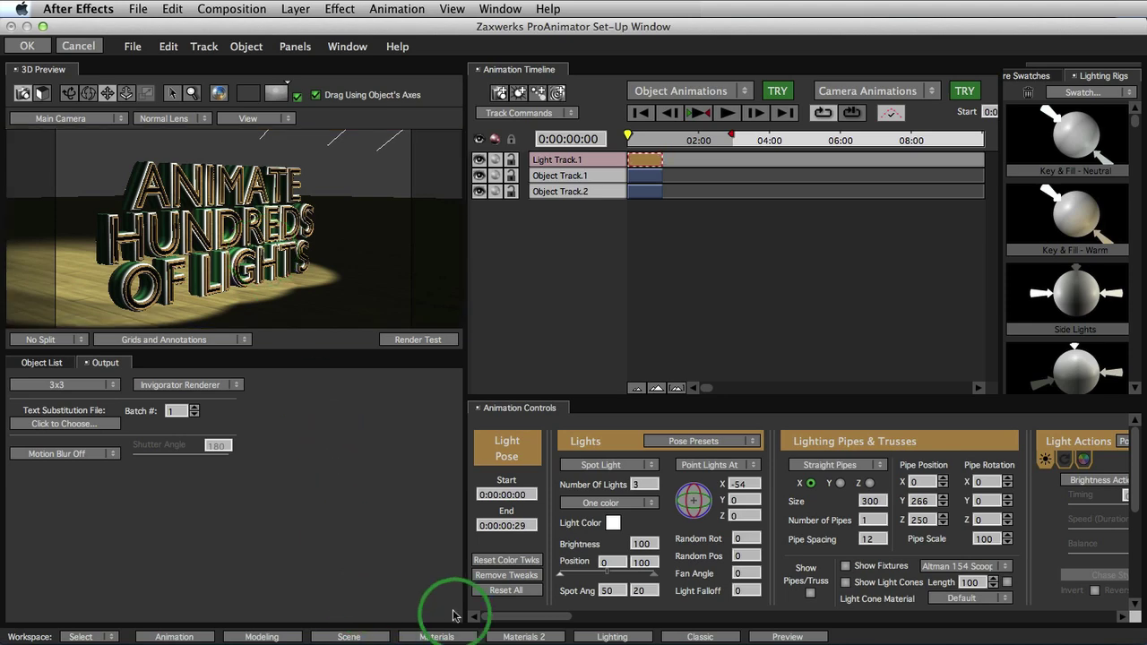
# - Enable shadow casting on Light.1–Light.3 and render a test from an orbited view
pyautogui.click(594, 636)
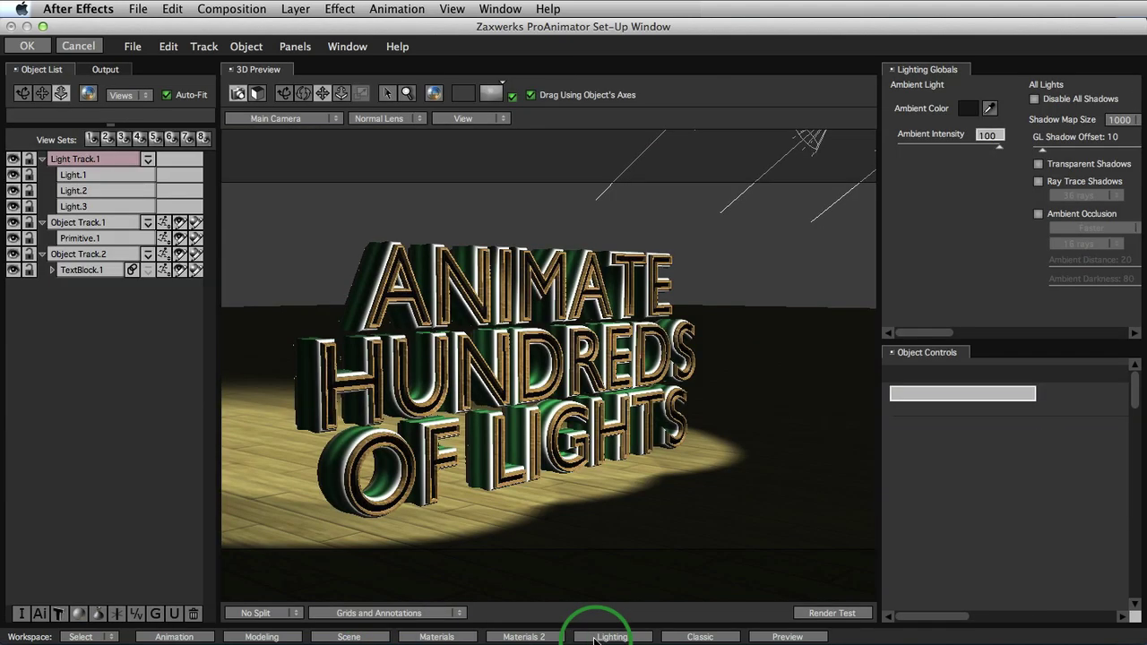
pyautogui.click(91, 177)
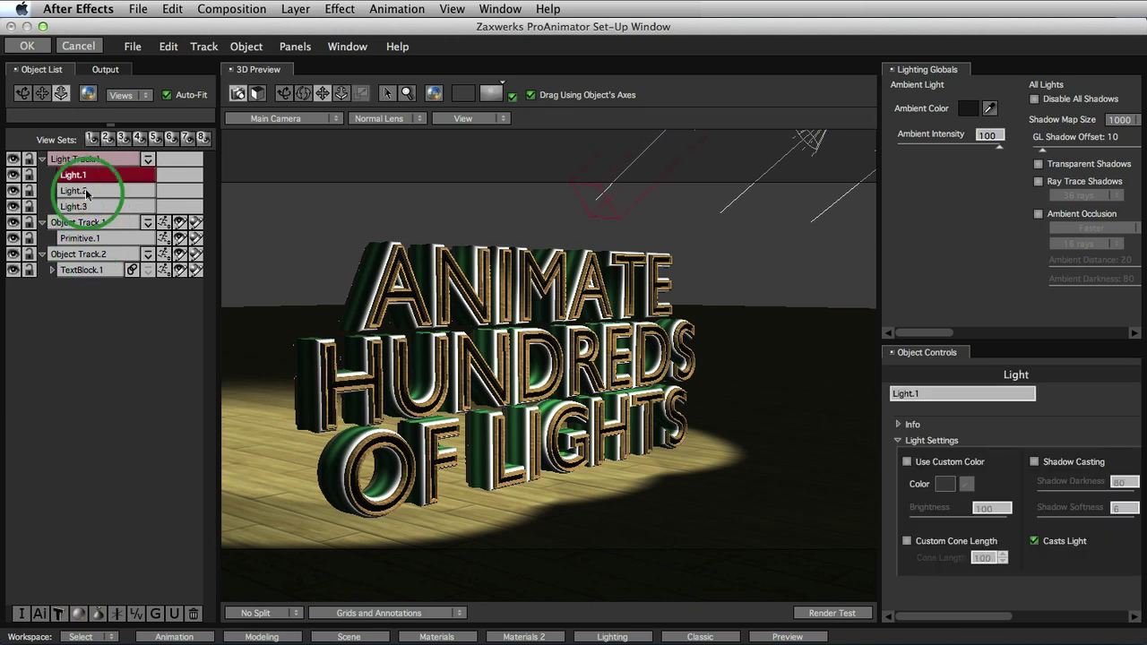
pyautogui.keyDown('shift'); pyautogui.click(90, 207); pyautogui.keyUp('shift')
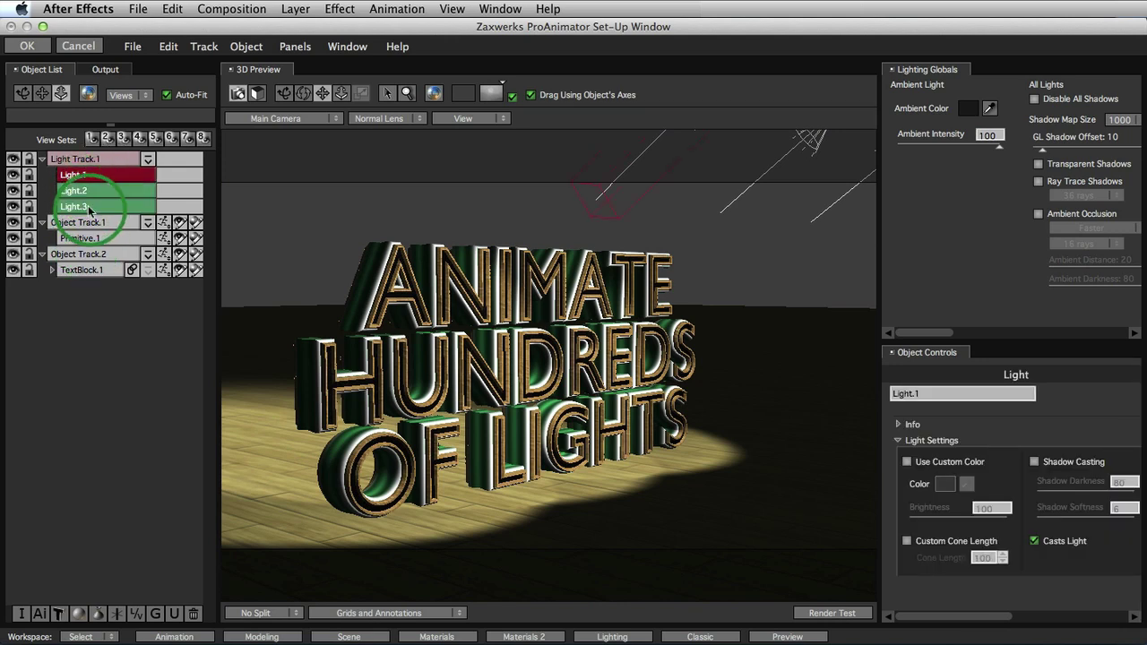
pyautogui.click(1074, 461)
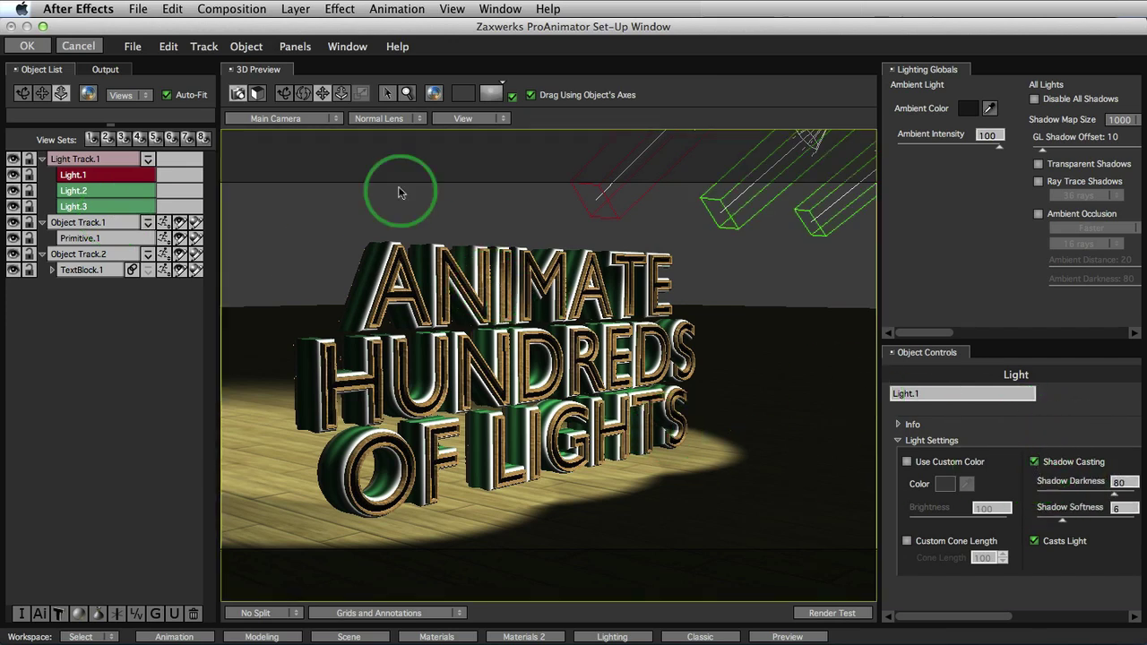
pyautogui.click(321, 94)
pyautogui.moveTo(398, 303); pyautogui.dragTo(537, 324)
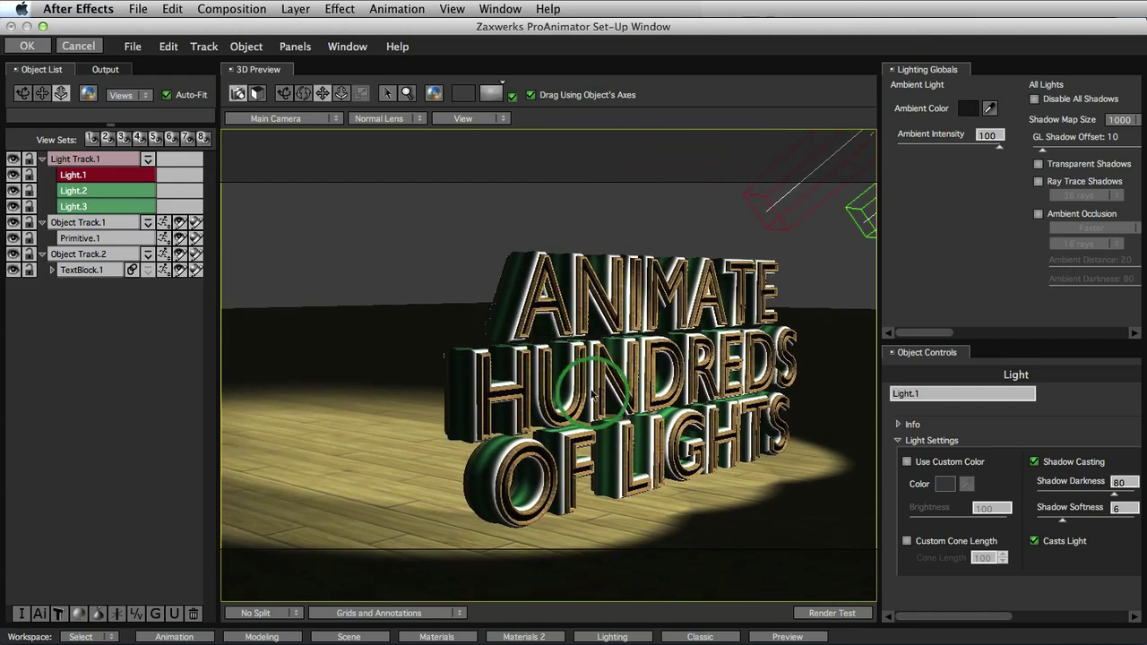
pyautogui.click(832, 613)
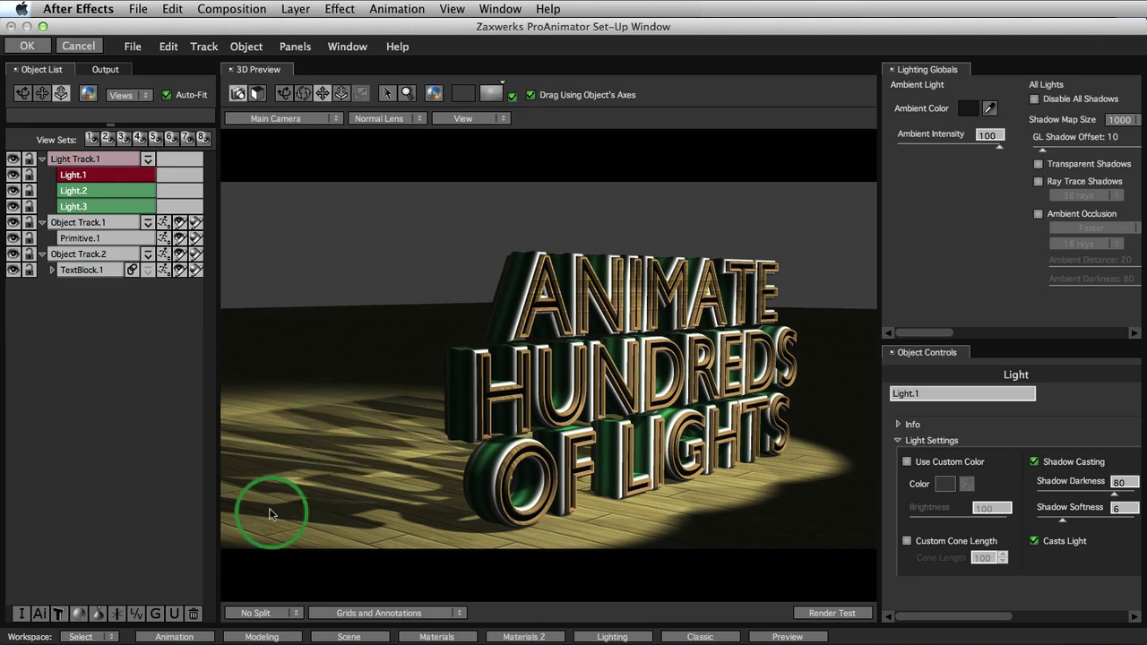
# - Add a second light track on a Ring Box Truss with Show Pipes/Truss enabled
pyautogui.click(199, 638)
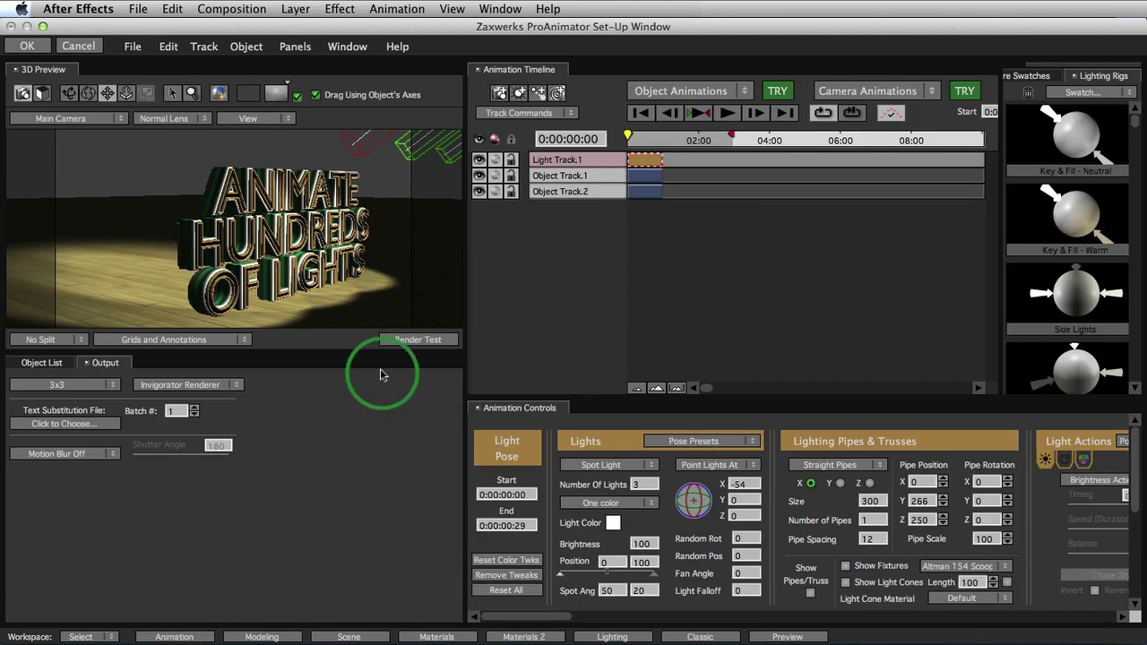
pyautogui.click(523, 113)
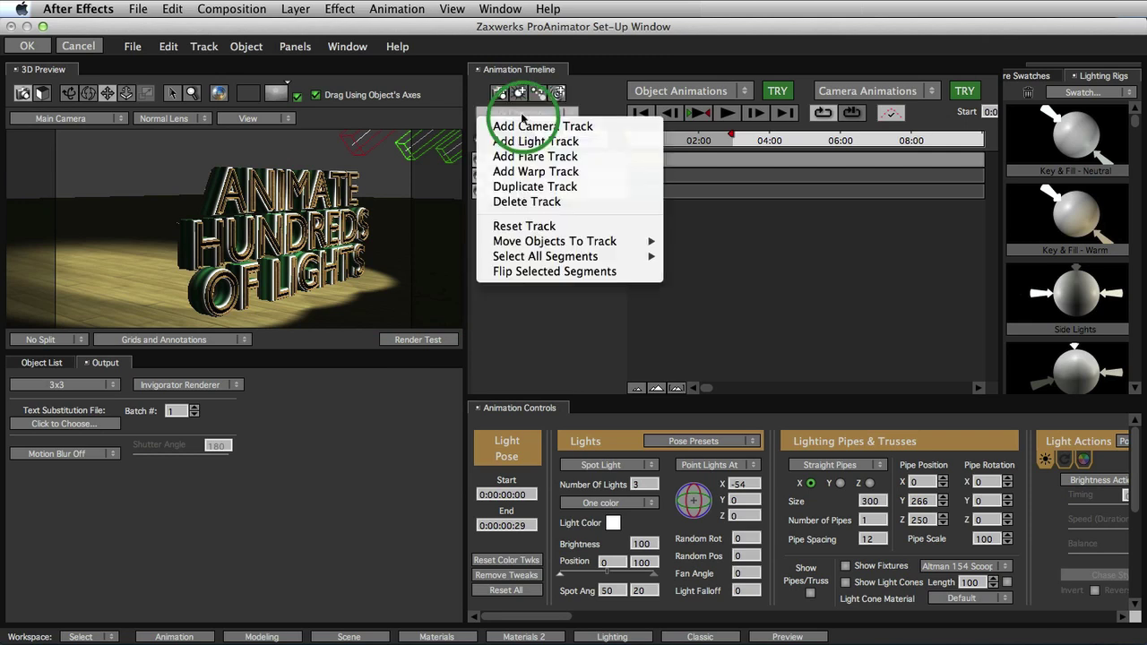
pyautogui.click(528, 141)
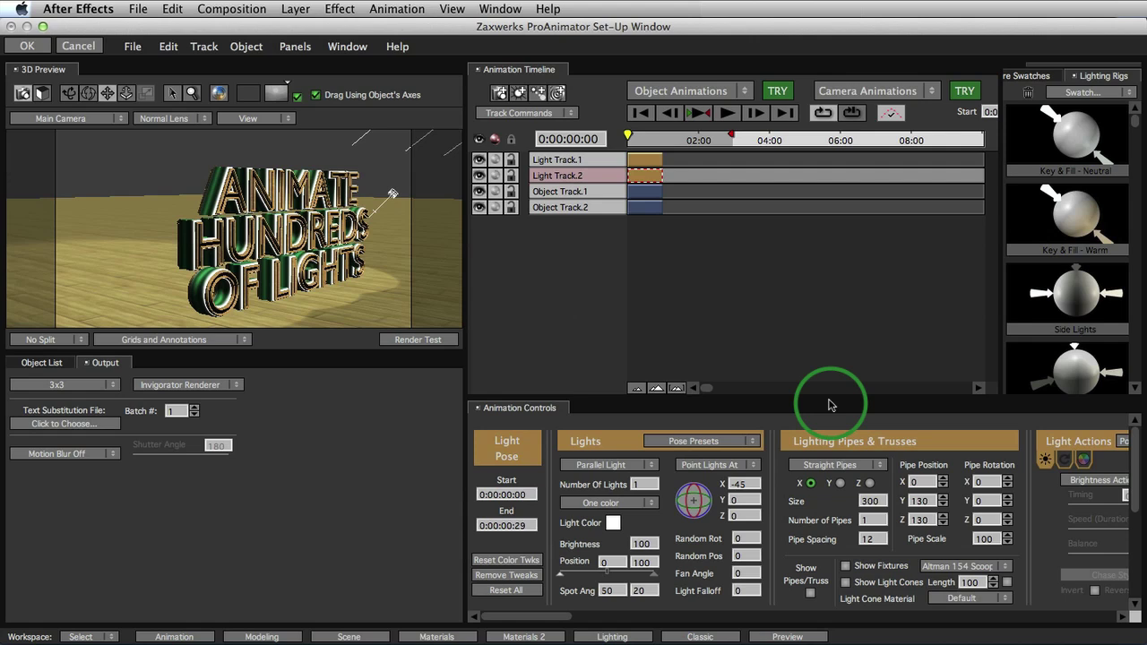
pyautogui.click(842, 467)
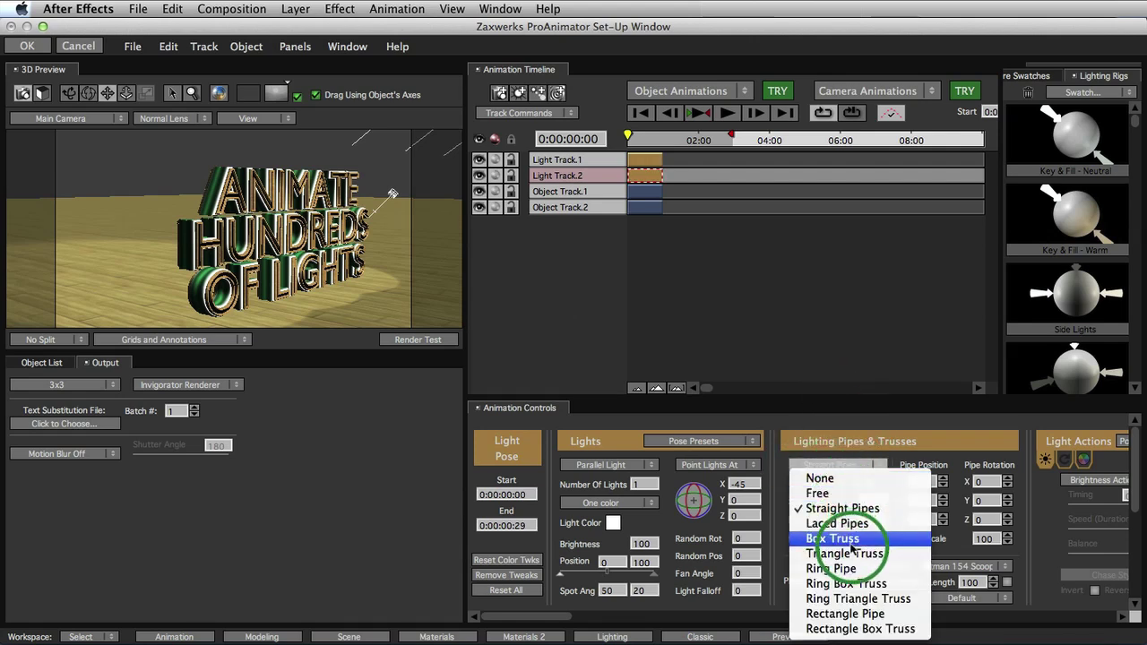
pyautogui.click(856, 584)
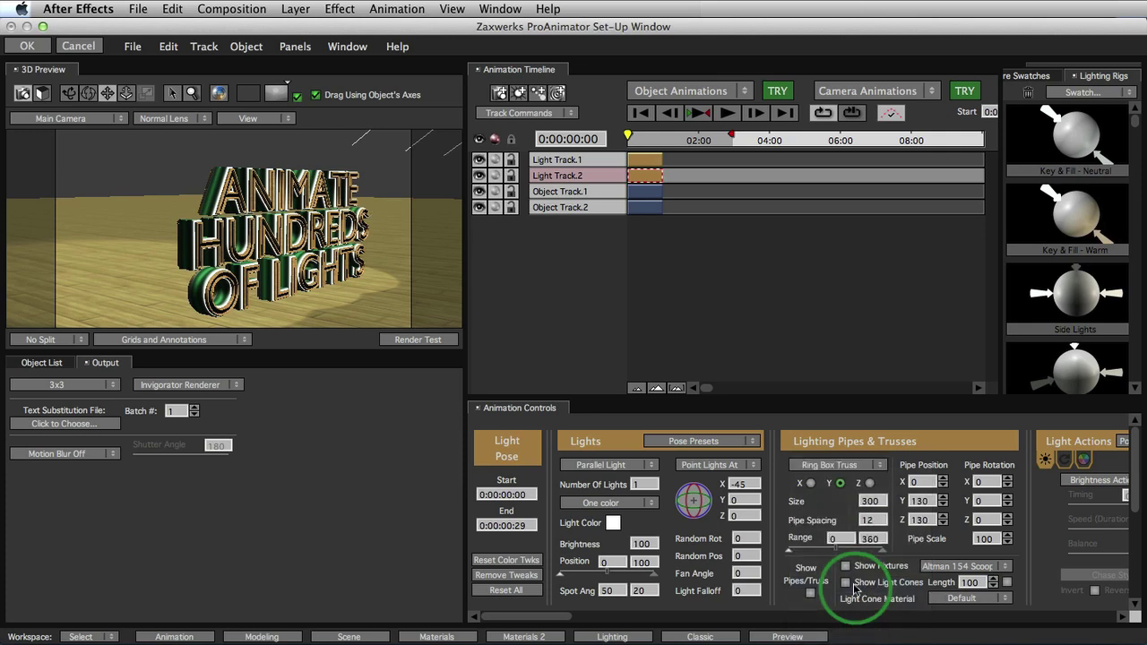
pyautogui.click(809, 594)
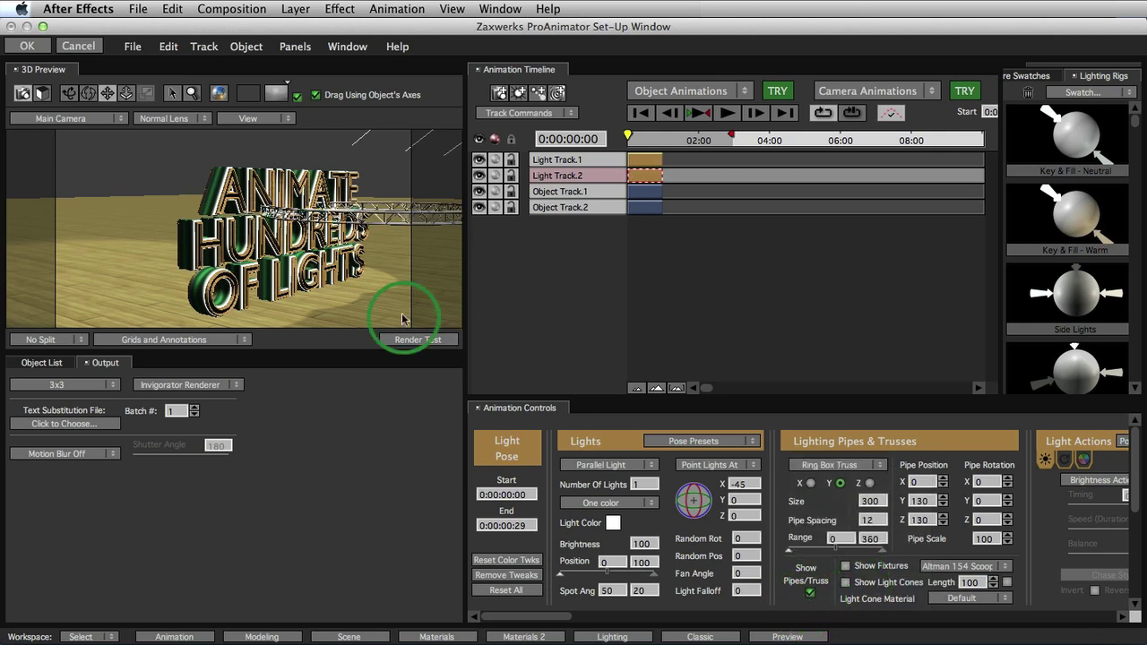
pyautogui.moveTo(339, 235); pyautogui.dragTo(366, 229)
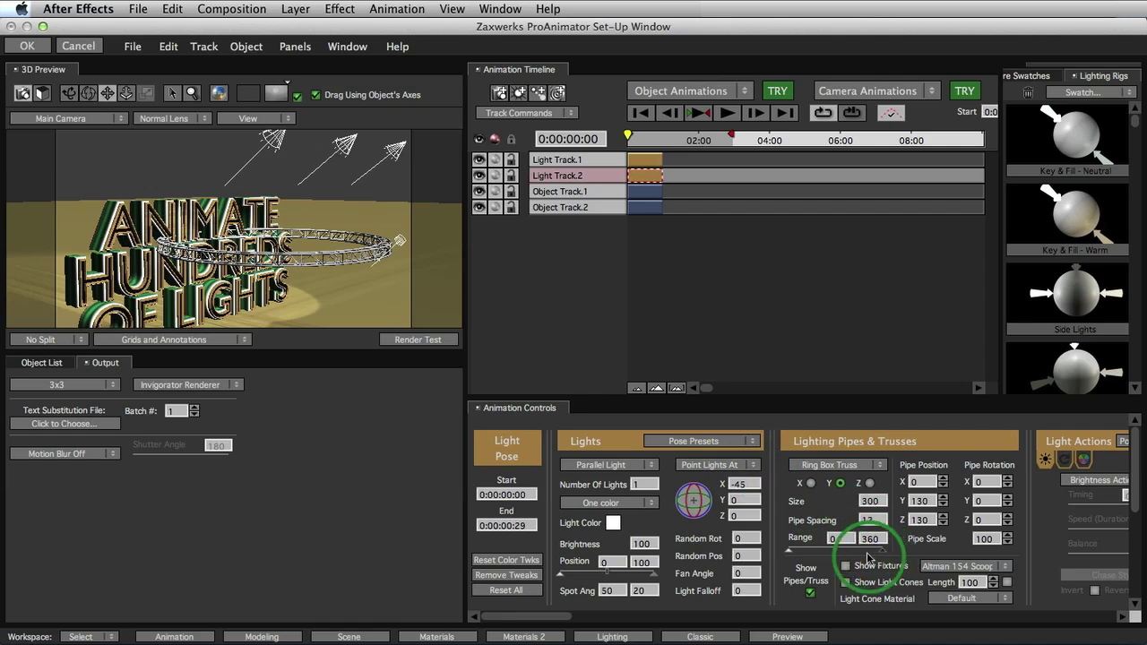
# - Cut the ring truss to a 0–180 arch, rotate it, scale it to 318 and lower it behind the text
pyautogui.moveTo(868, 558); pyautogui.dragTo(836, 557)
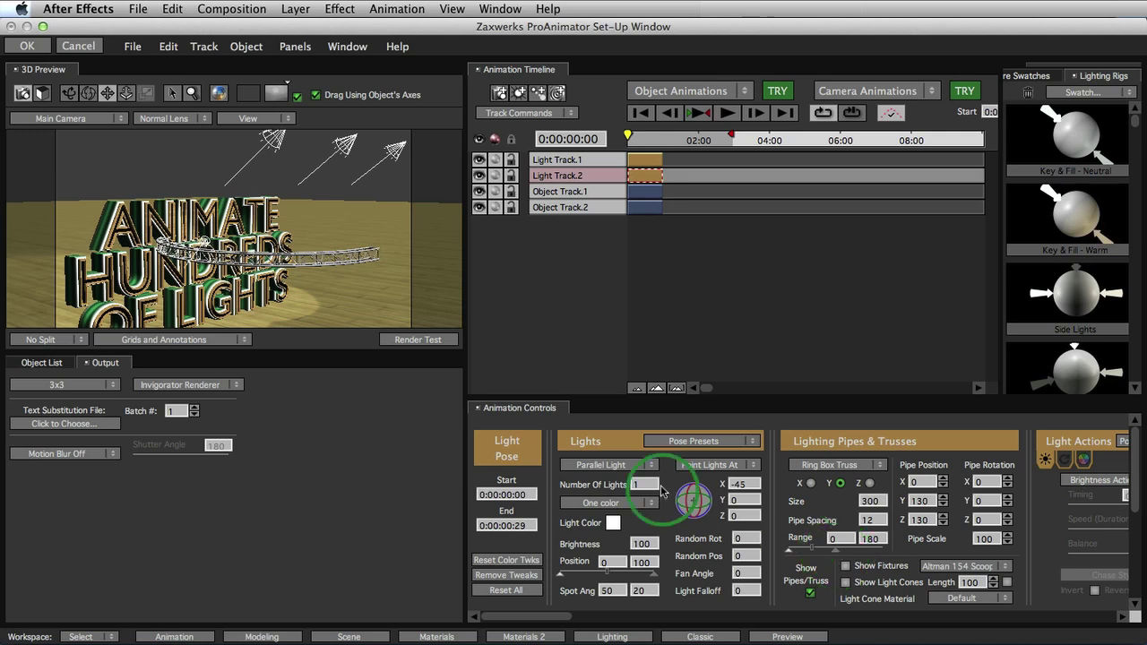
pyautogui.moveTo(218, 269); pyautogui.dragTo(231, 224)
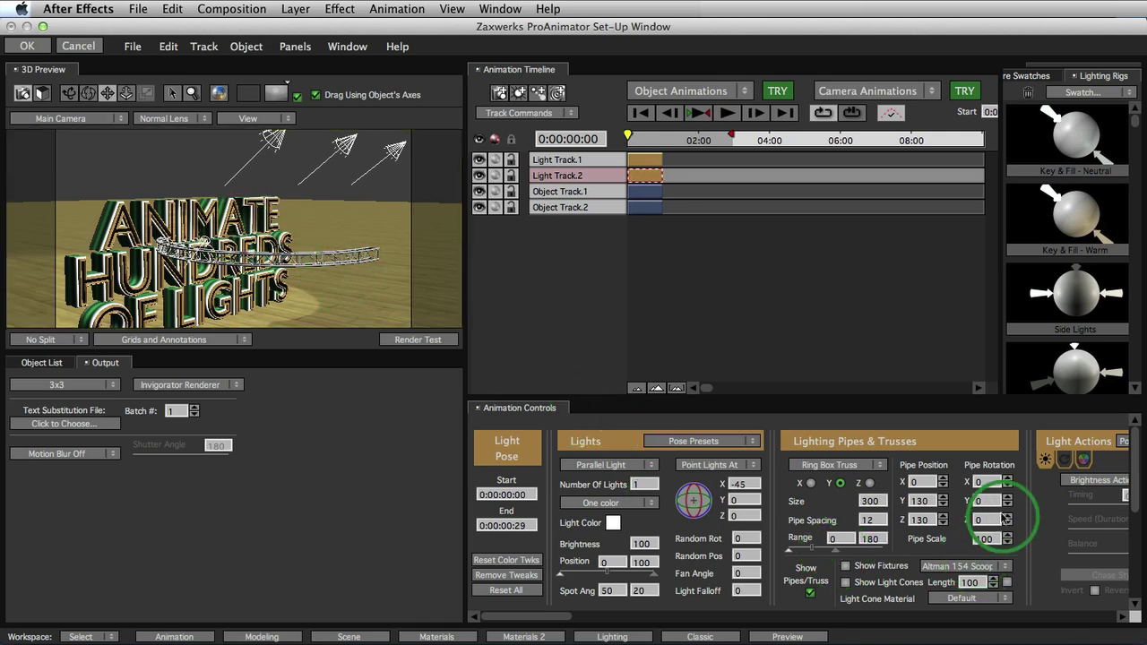
pyautogui.moveTo(992, 504); pyautogui.dragTo(1071, 544)
pyautogui.moveTo(983, 538); pyautogui.dragTo(1044, 551)
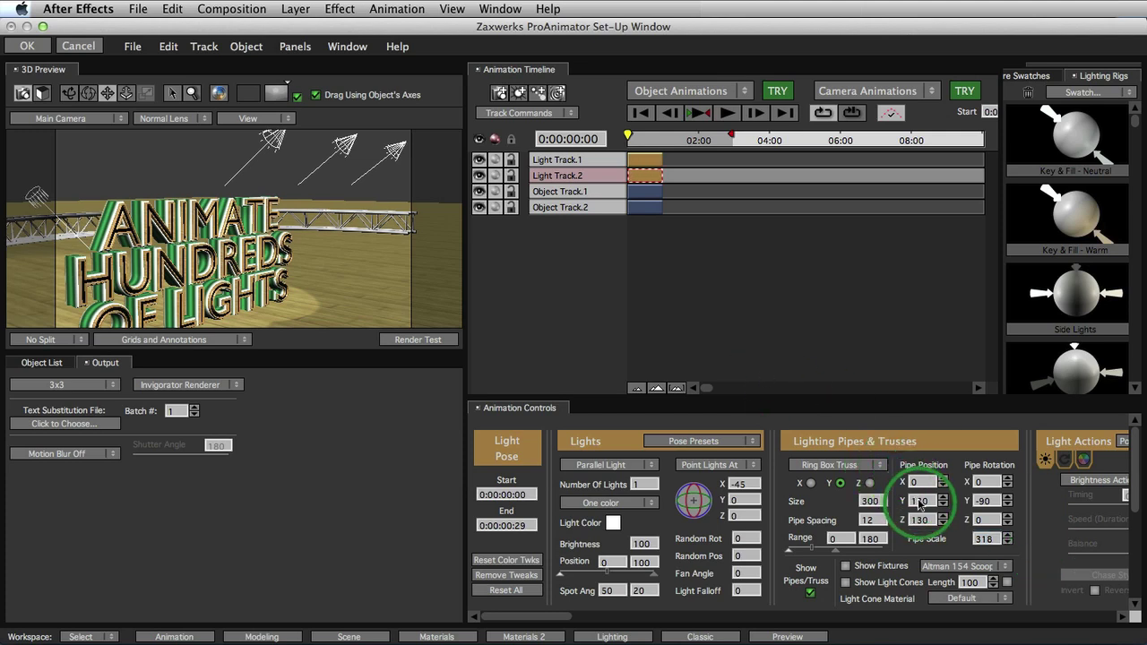
pyautogui.moveTo(928, 506); pyautogui.dragTo(1006, 485)
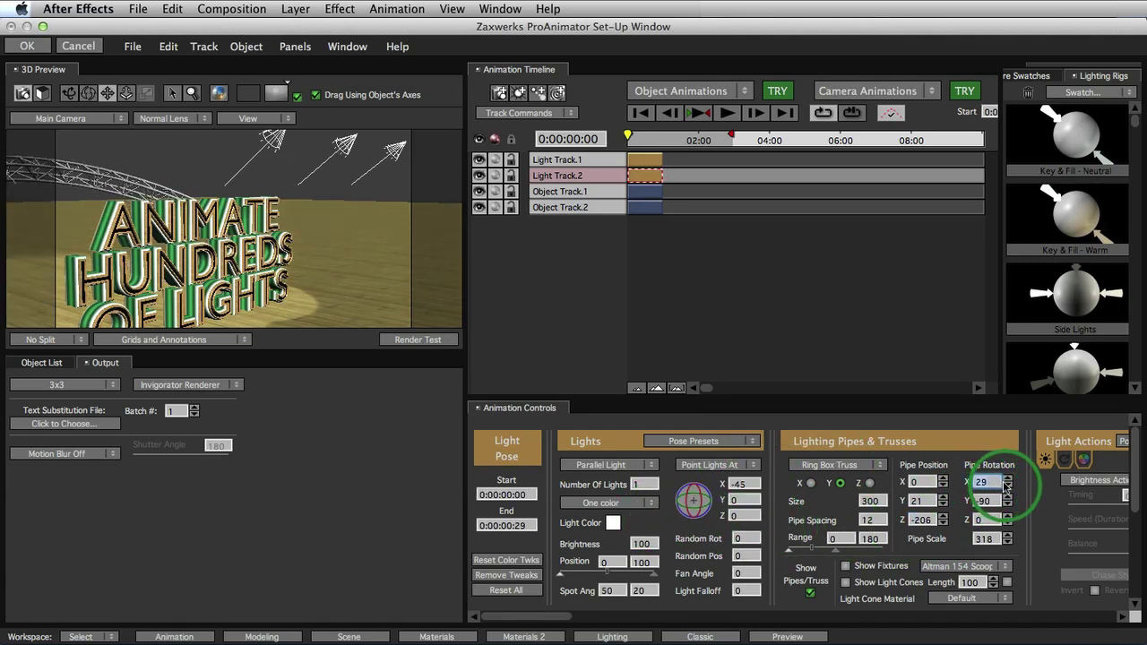
# - Switch to the Front view, change Light Track.2 to spot lights and rotate its arch 180° on Z
pyautogui.click(257, 121)
pyautogui.click(249, 132)
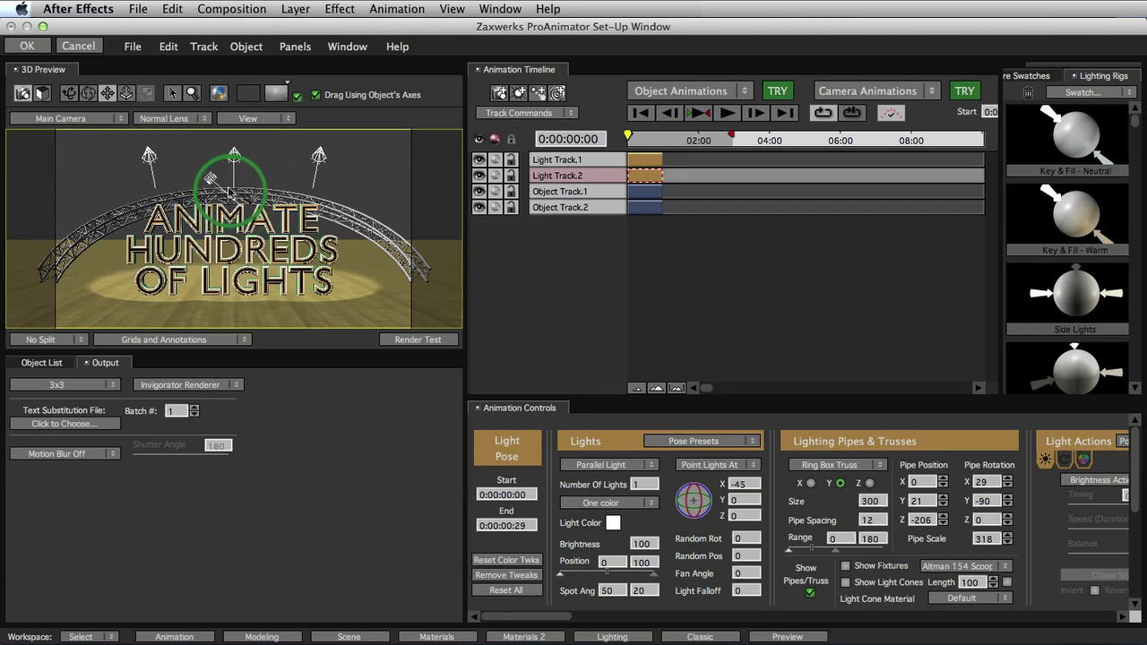
pyautogui.click(597, 467)
pyautogui.click(603, 509)
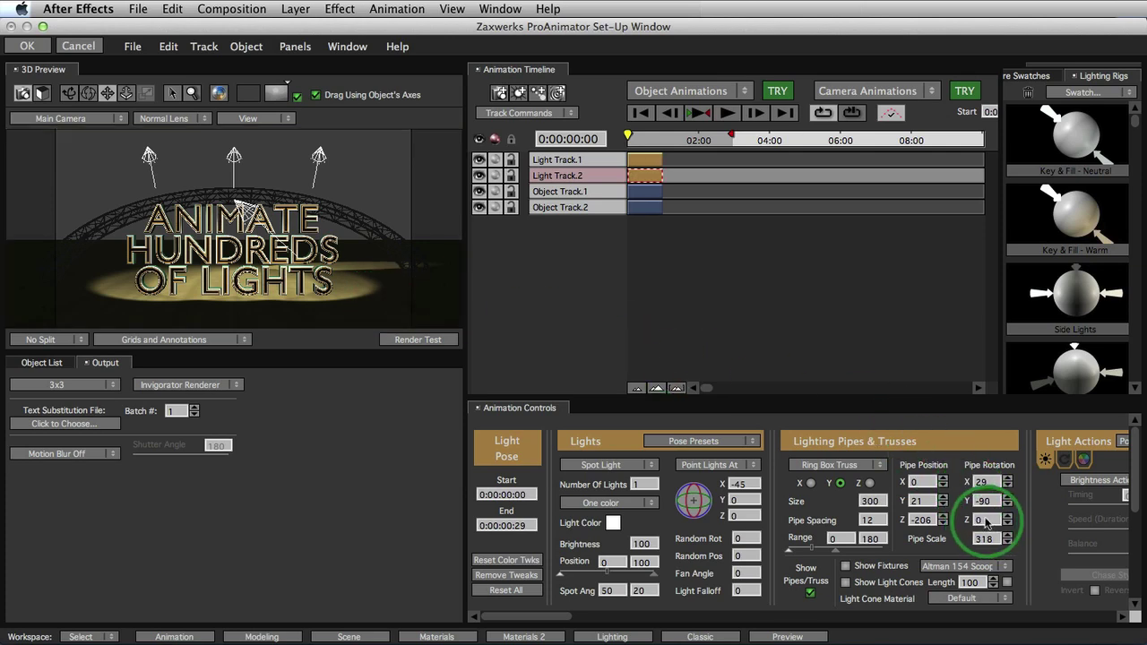
pyautogui.moveTo(983, 522); pyautogui.dragTo(1106, 523)
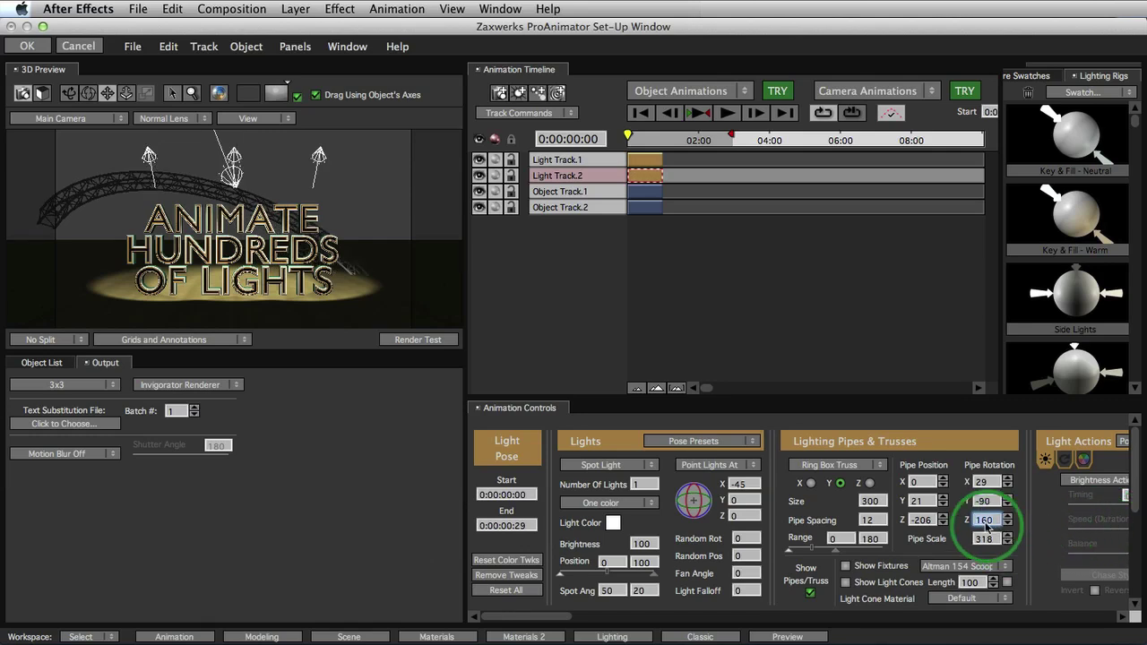
pyautogui.moveTo(997, 524); pyautogui.dragTo(1006, 529)
pyautogui.click(659, 402)
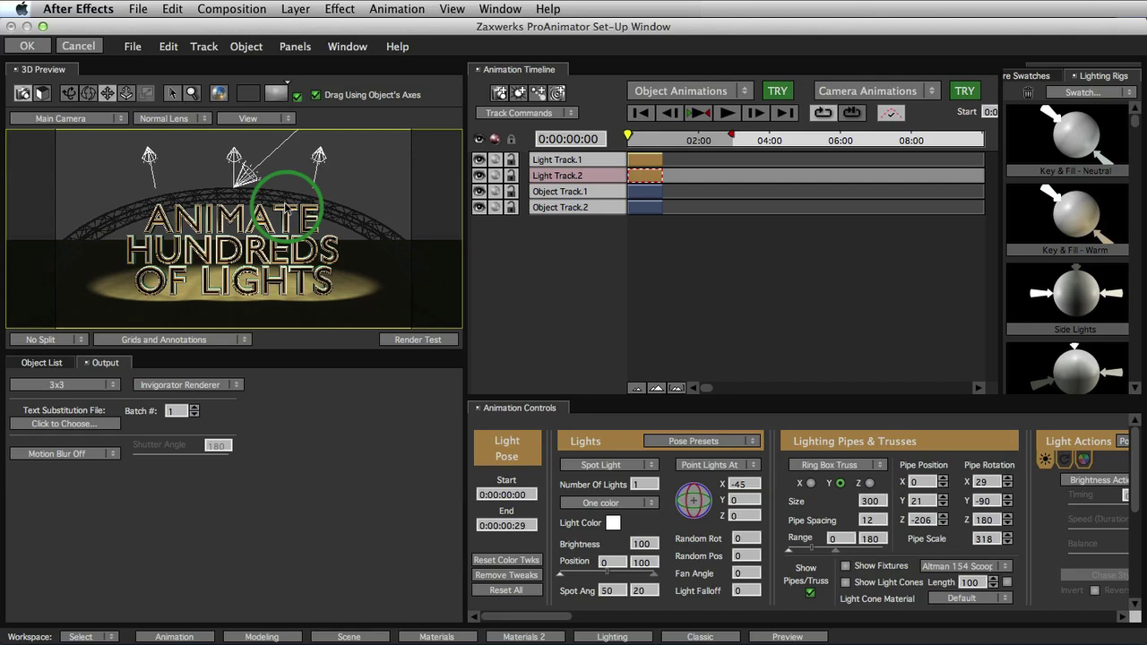
# - Duplicate Light Track.2 to create Light Track.3
pyautogui.click(590, 181)
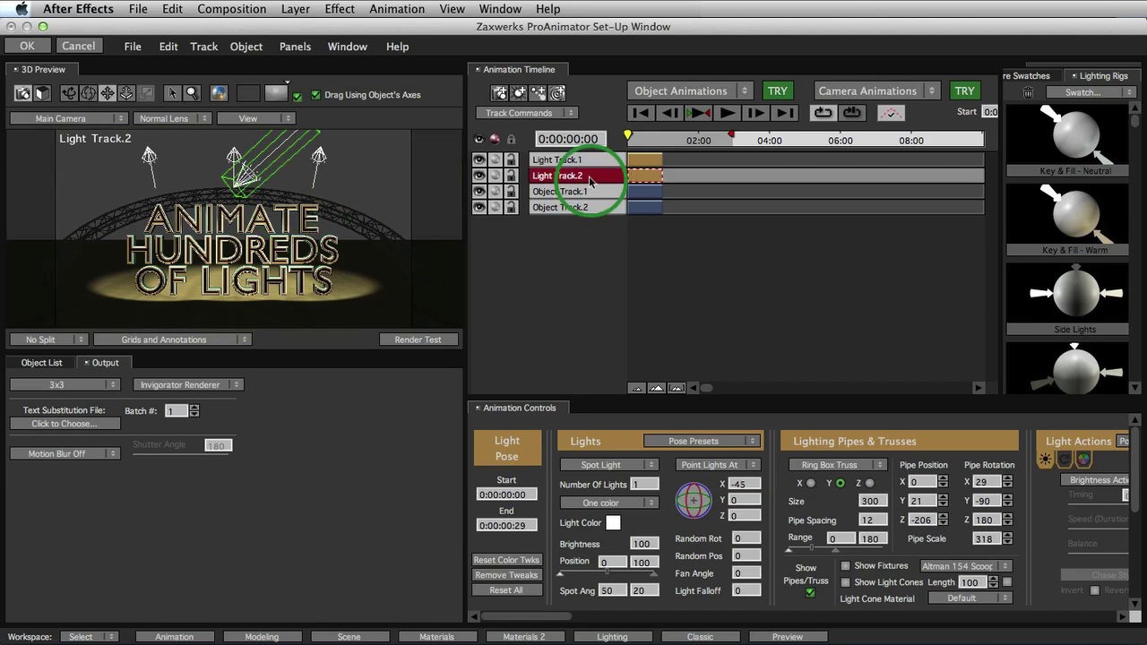
pyautogui.click(523, 113)
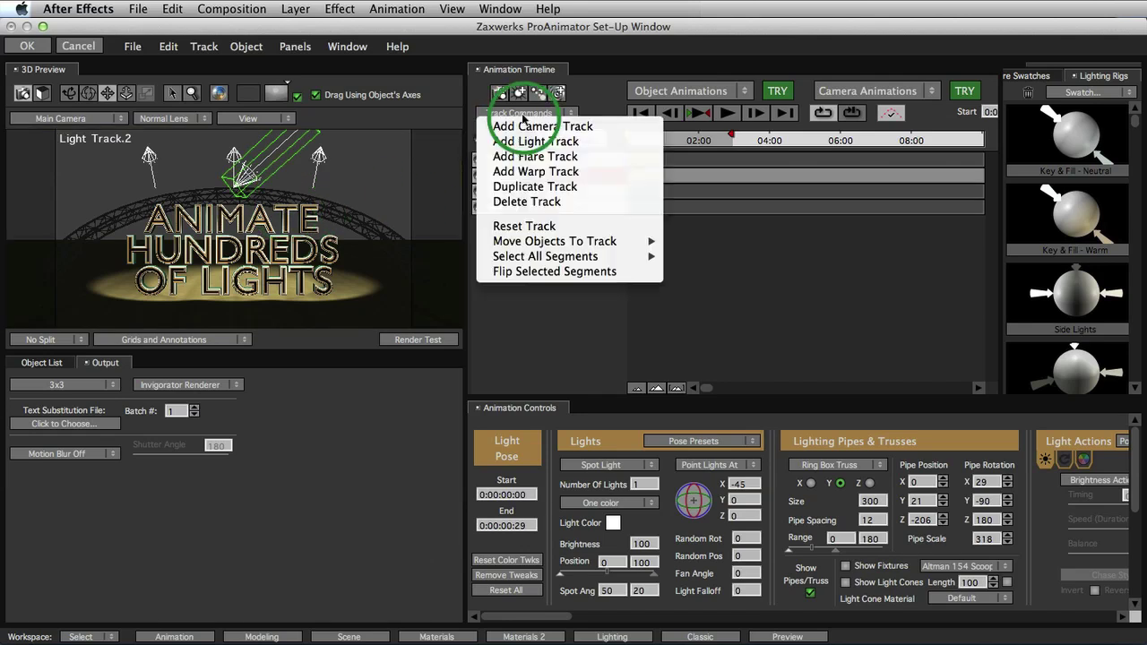
pyautogui.click(530, 187)
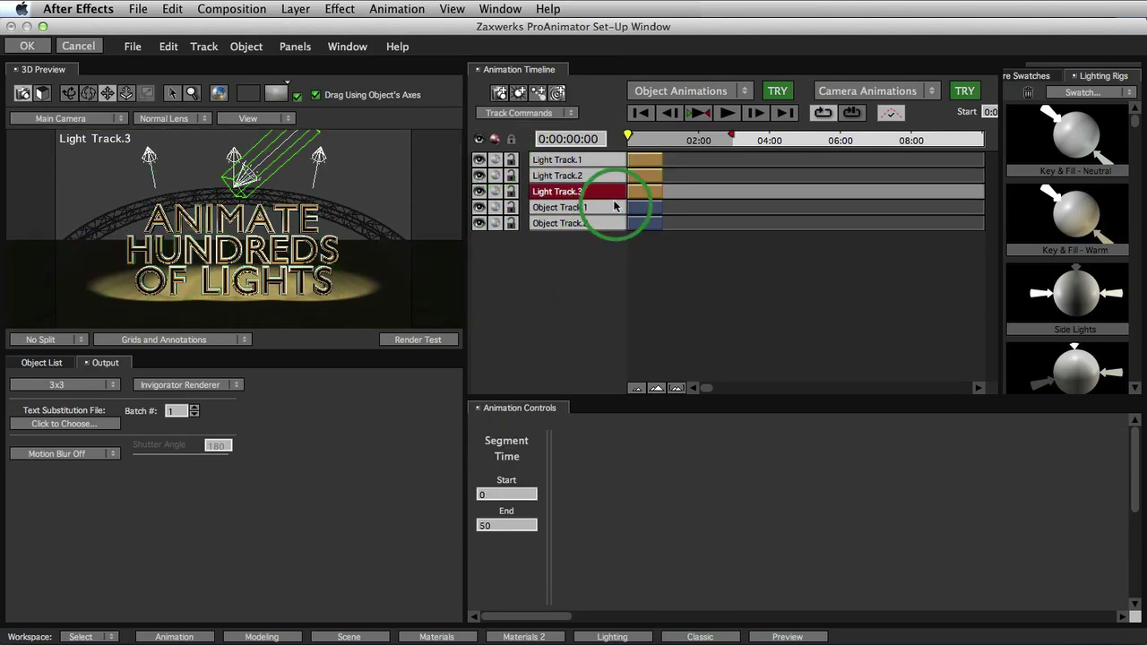
# - Hide Light Track.3's truss, raise it to pipe Y 236 and point its lights Down, resetting offsets
pyautogui.click(641, 195)
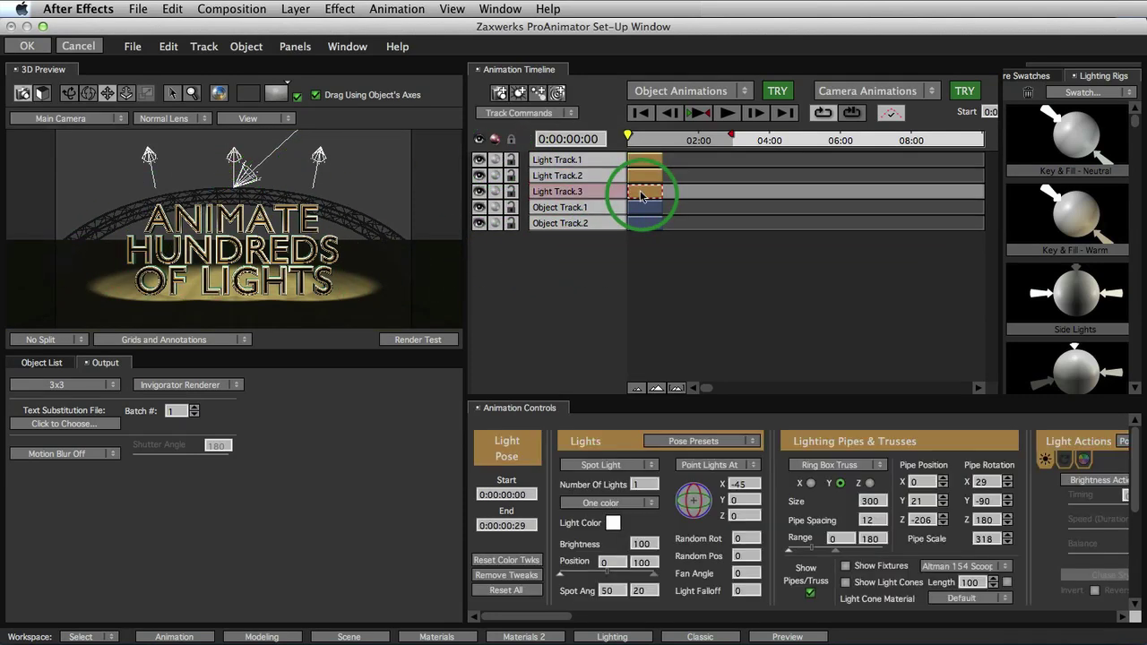
pyautogui.click(810, 595)
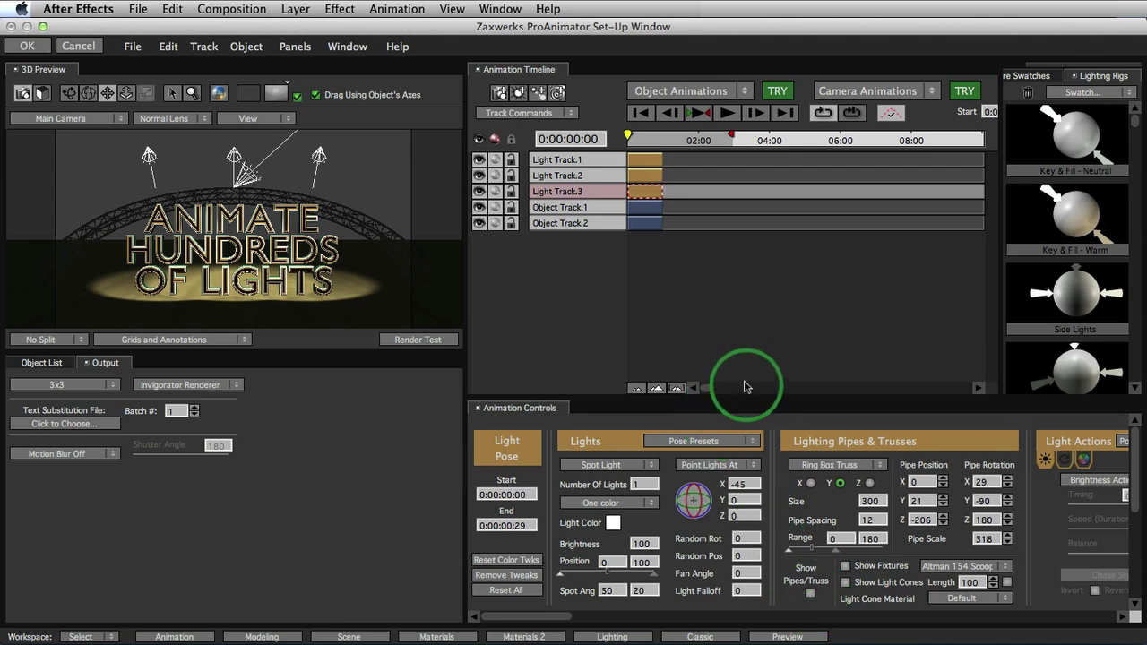
pyautogui.moveTo(919, 500); pyautogui.dragTo(960, 494)
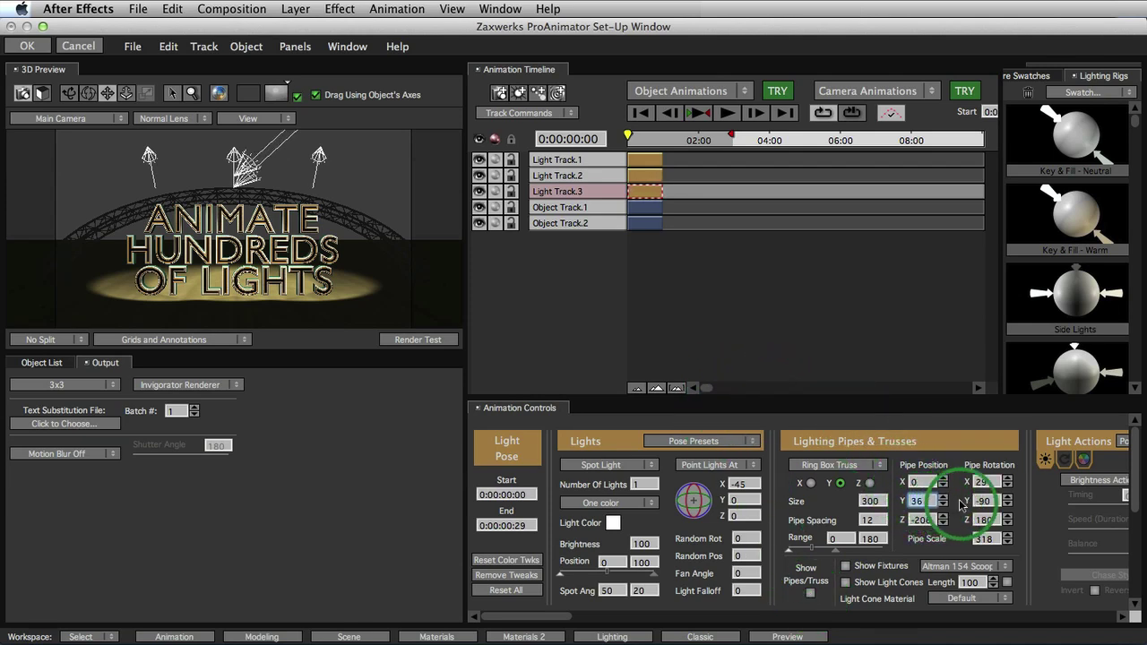
pyautogui.moveTo(1040, 493); pyautogui.dragTo(760, 504)
pyautogui.click(733, 463)
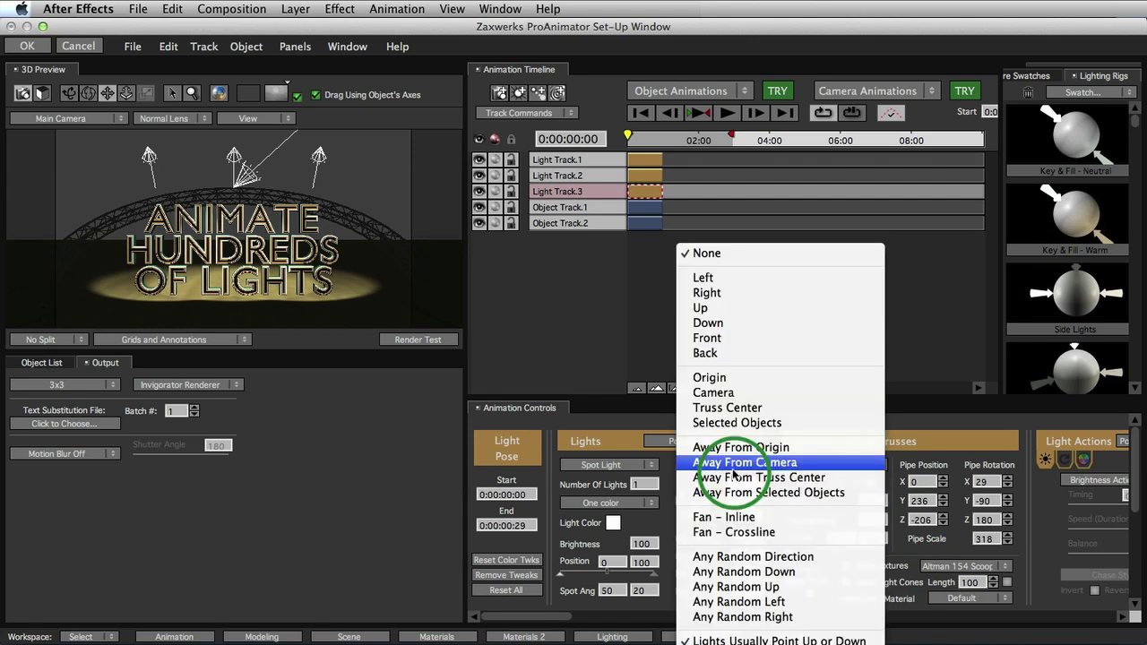
pyautogui.click(728, 323)
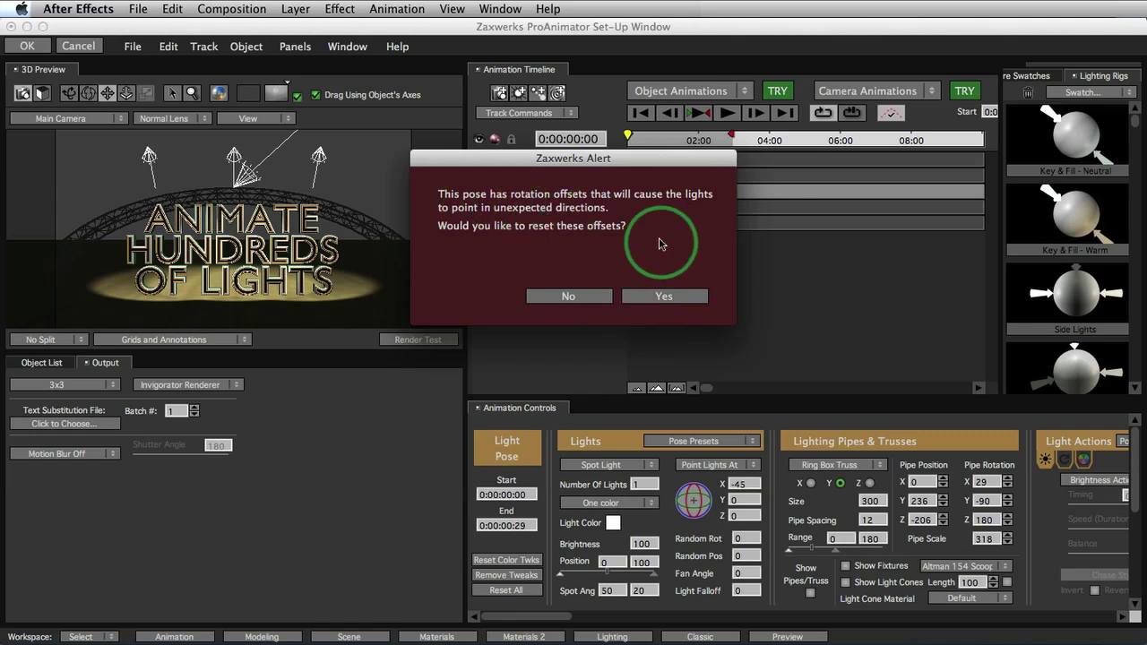
pyautogui.click(661, 302)
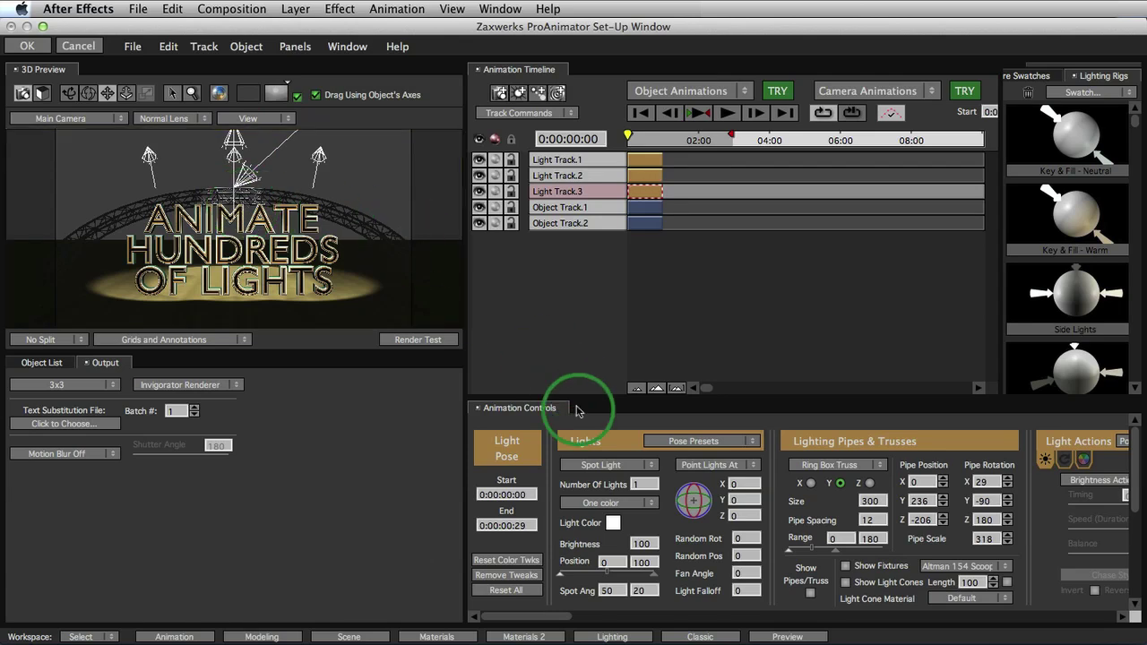
# - Set Light Track.3 to 10 lights, then raise Light Track.2's Number Of Lights
pyautogui.moveTo(640, 489); pyautogui.dragTo(726, 501)
pyautogui.click(665, 306)
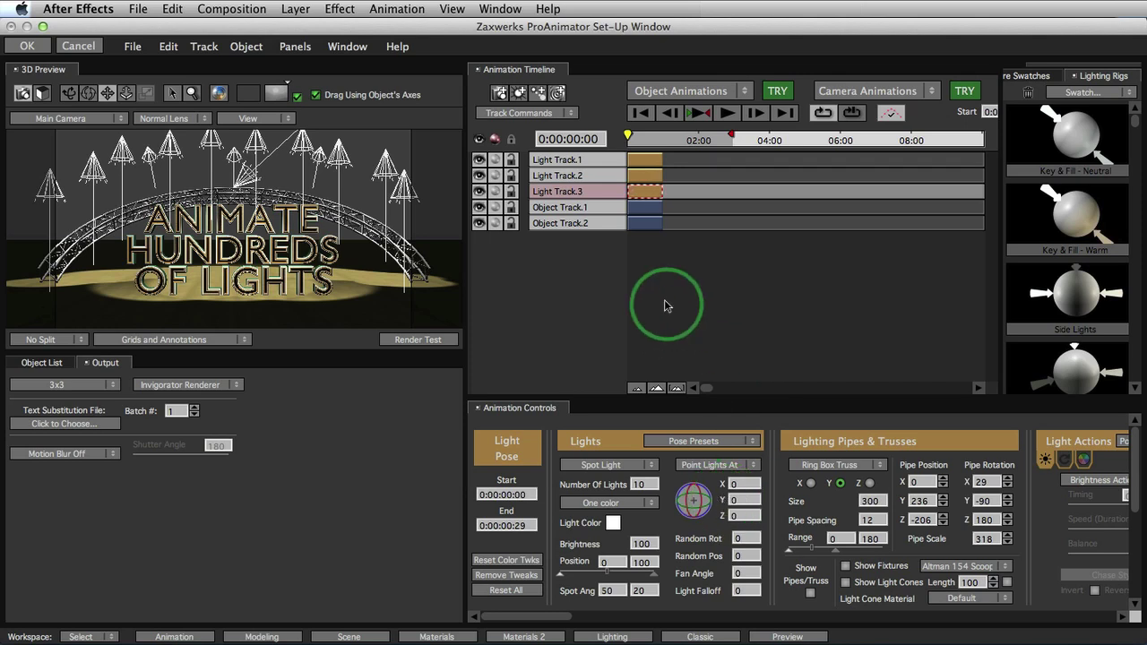
pyautogui.moveTo(650, 202); pyautogui.dragTo(652, 184)
pyautogui.click(649, 179)
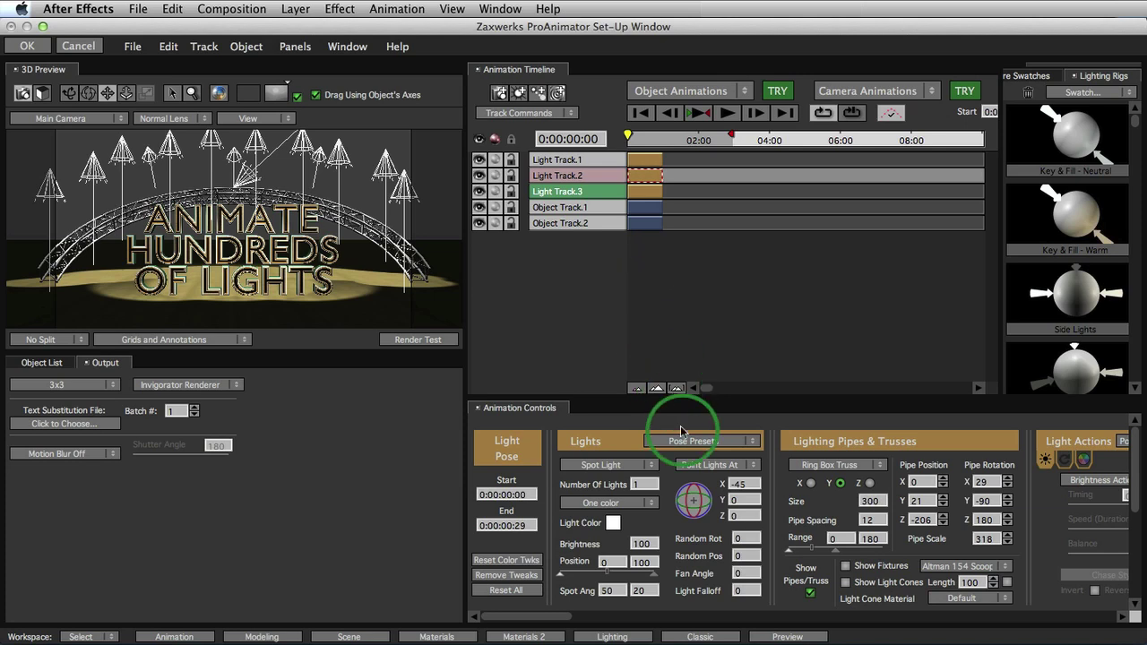
pyautogui.moveTo(643, 489); pyautogui.dragTo(709, 489)
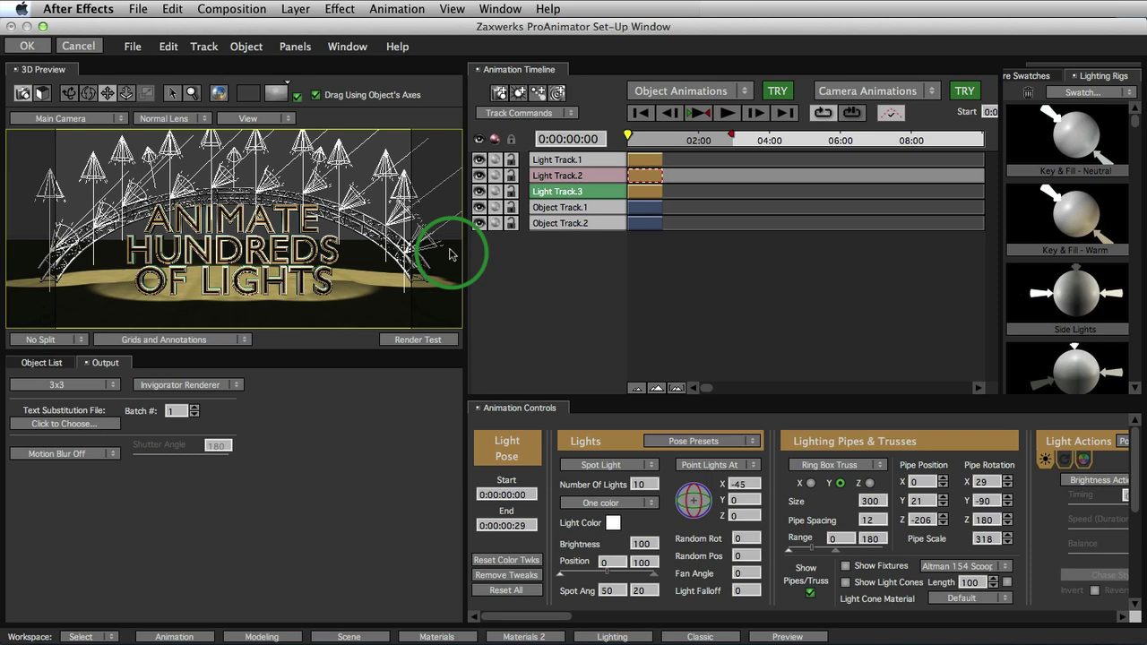
# - Switch Light Track.3's colours from One color to Random Vivid and check with a test render
pyautogui.click(568, 194)
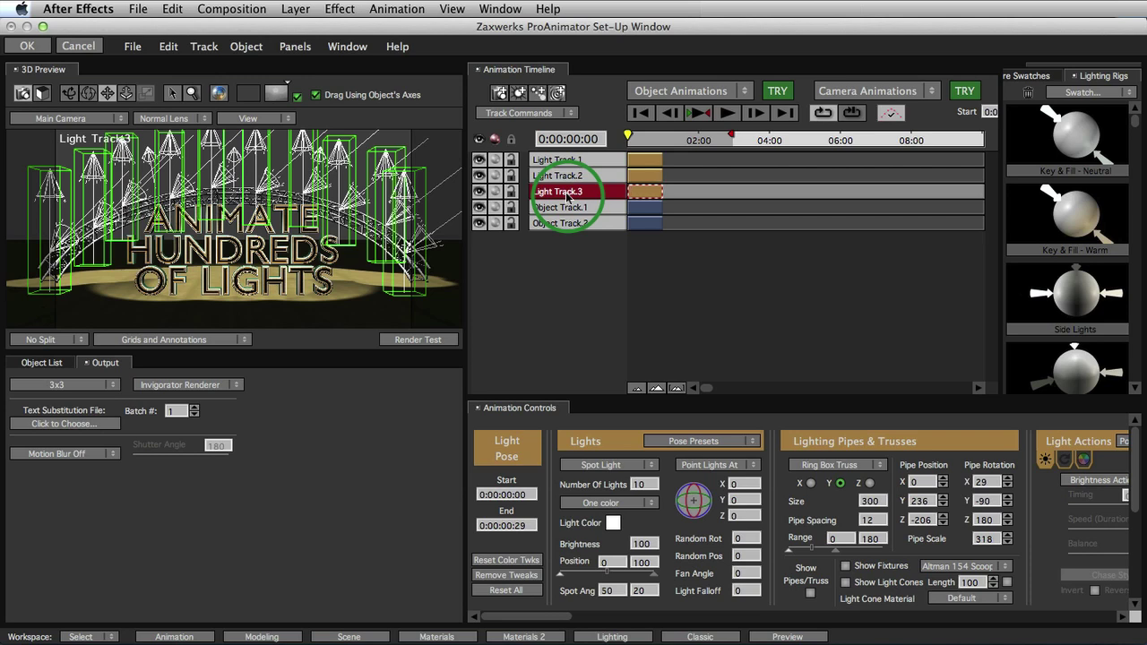
pyautogui.click(602, 503)
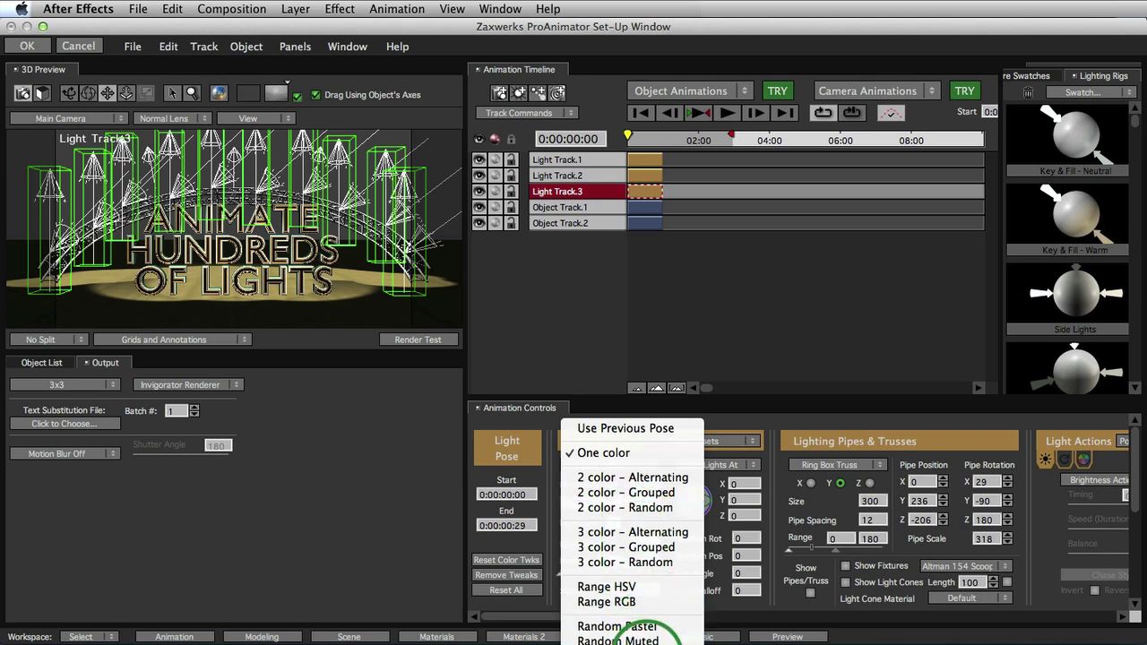
pyautogui.click(647, 639)
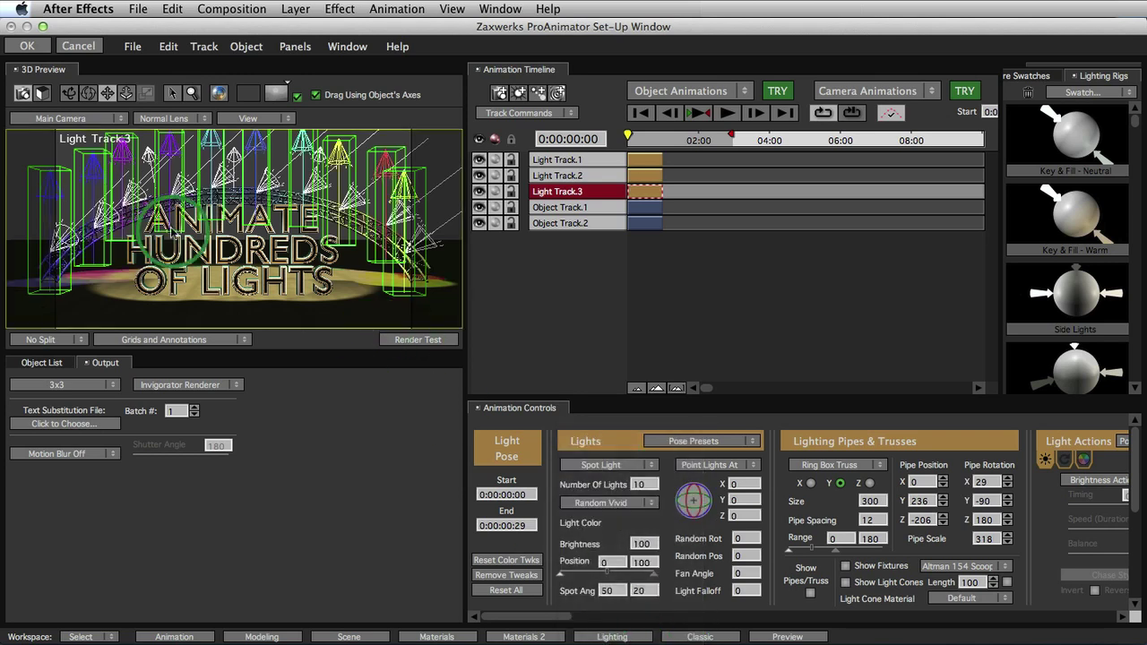
pyautogui.click(63, 95)
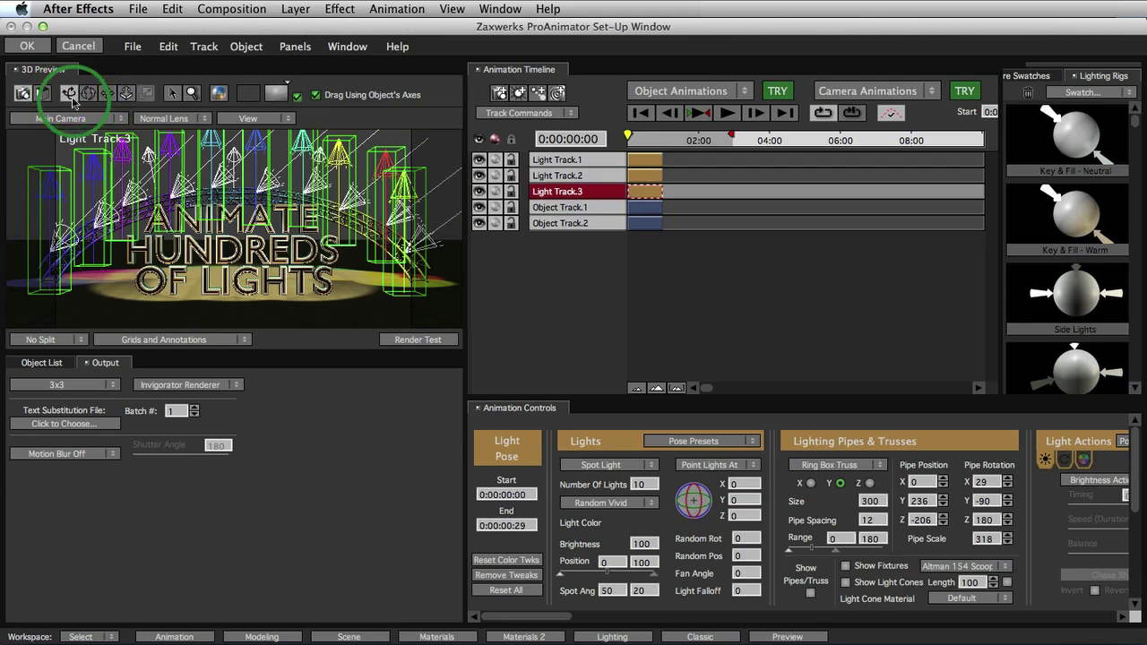
pyautogui.moveTo(171, 228); pyautogui.dragTo(206, 237)
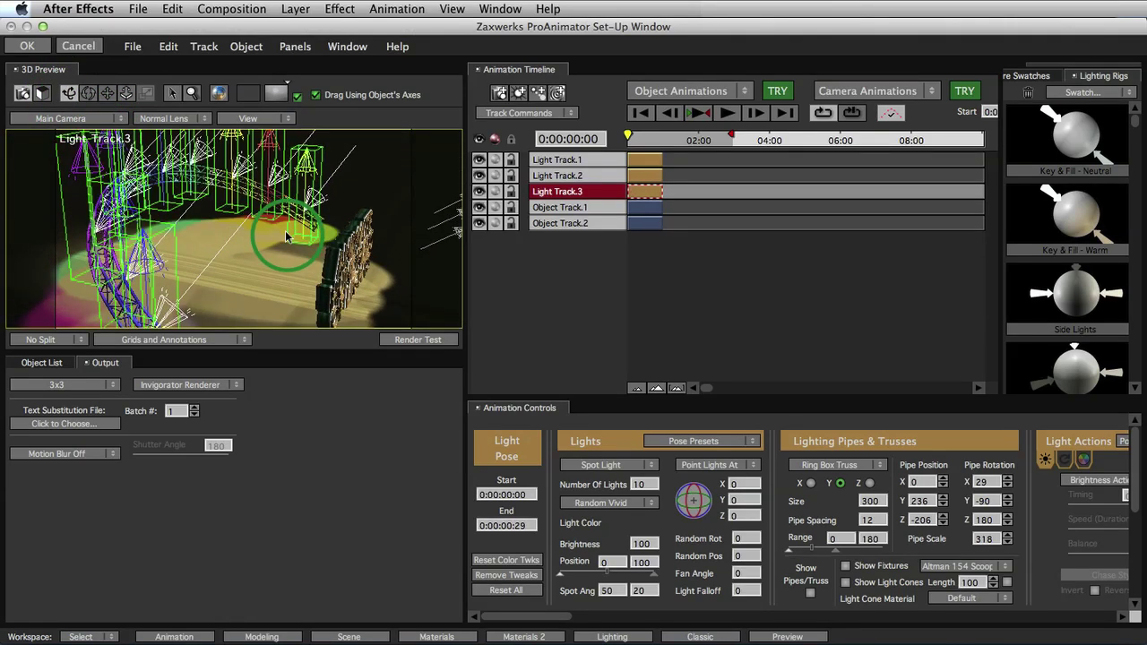
pyautogui.click(157, 240)
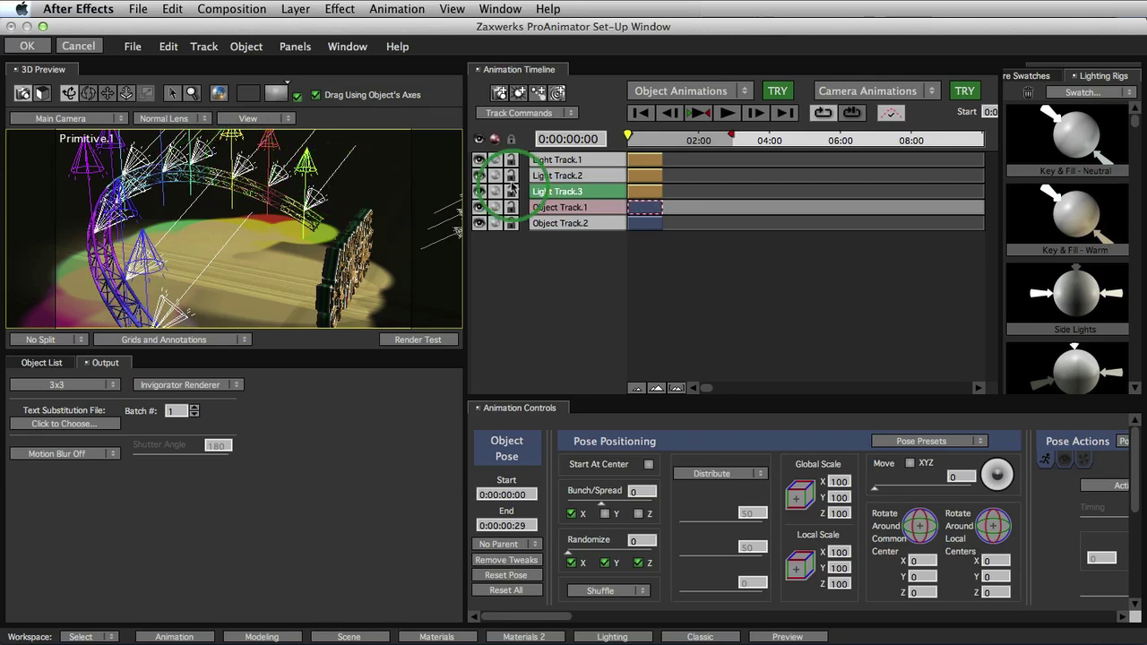
# - Mount Altman 360Q fixtures along Light Track.2's truss
pyautogui.click(587, 181)
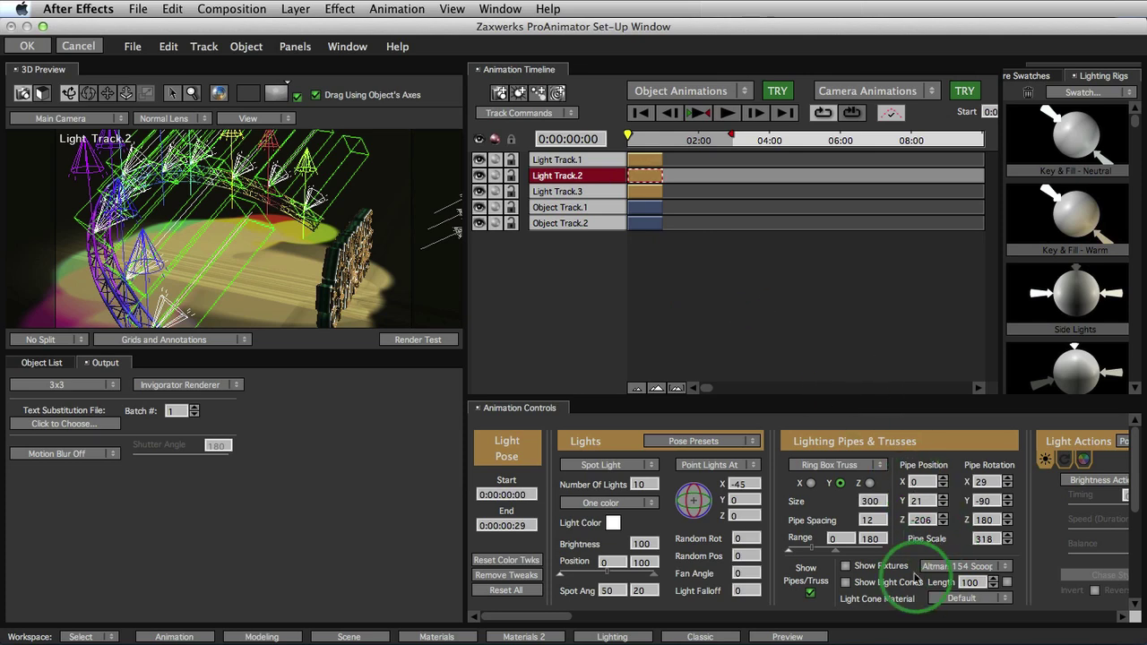
pyautogui.click(948, 566)
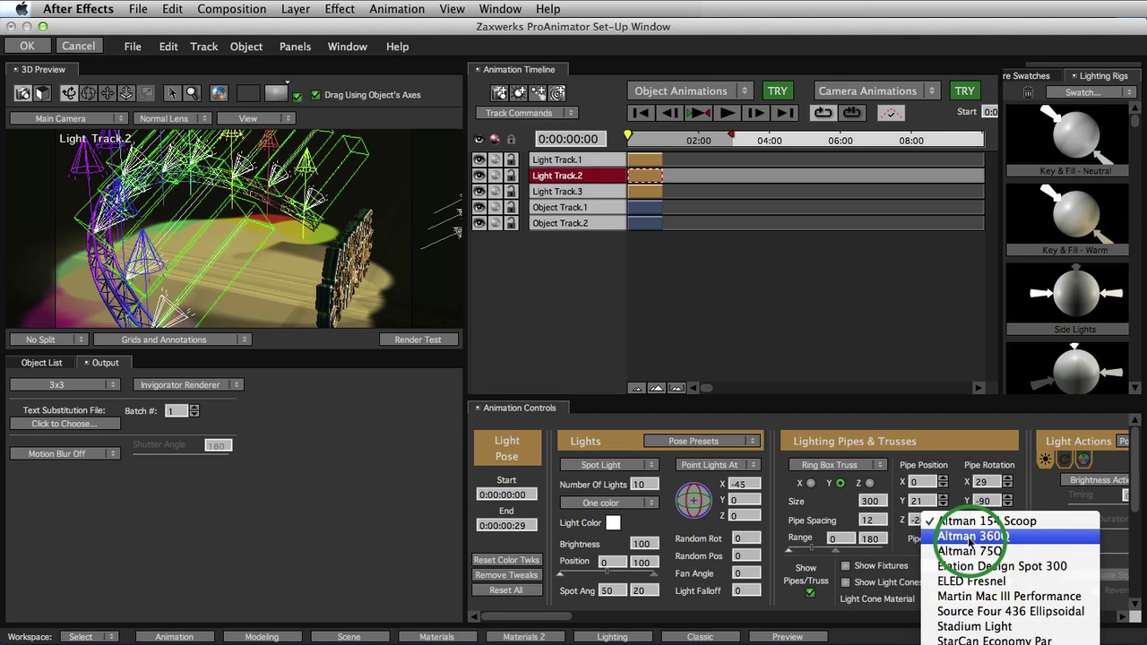
pyautogui.click(971, 536)
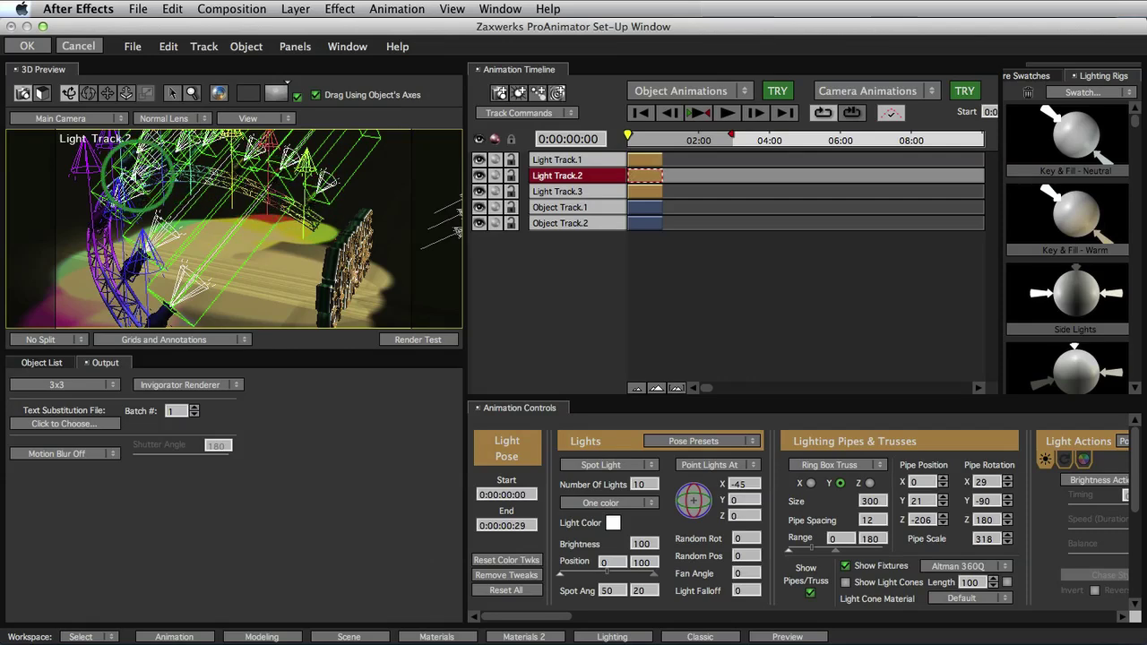
# - Turn off the wireframe light icons and dolly the preview camera close to the truss fixtures
pyautogui.click(107, 94)
pyautogui.moveTo(135, 160); pyautogui.dragTo(183, 167)
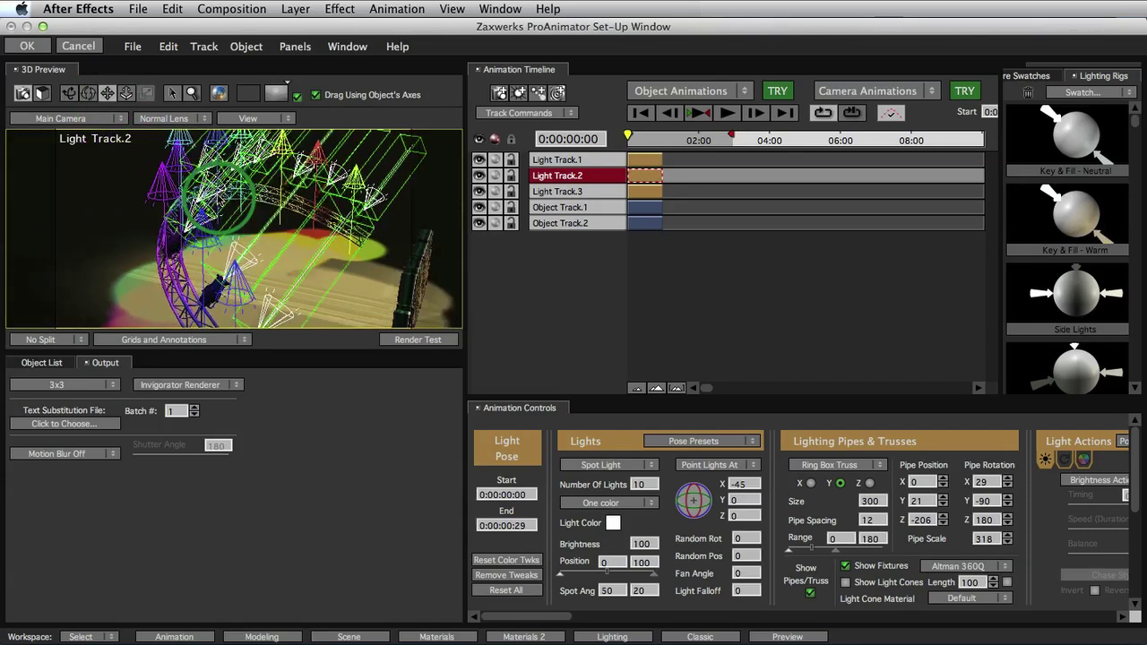
pyautogui.click(239, 340)
pyautogui.click(218, 392)
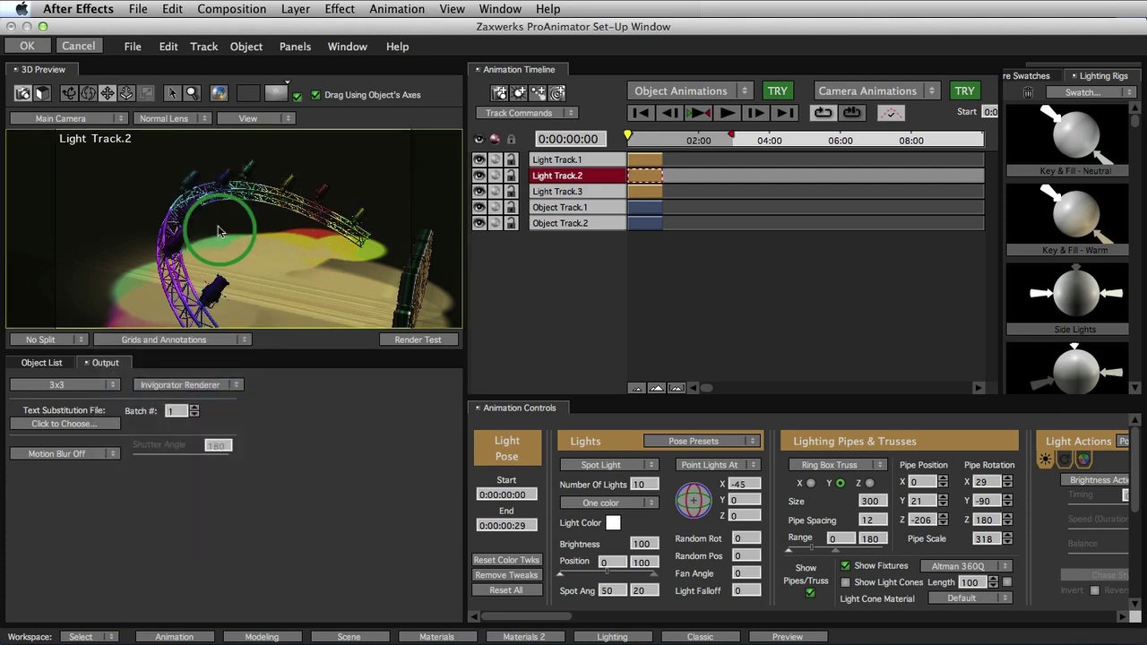
pyautogui.click(126, 94)
pyautogui.moveTo(238, 251); pyautogui.dragTo(819, 512)
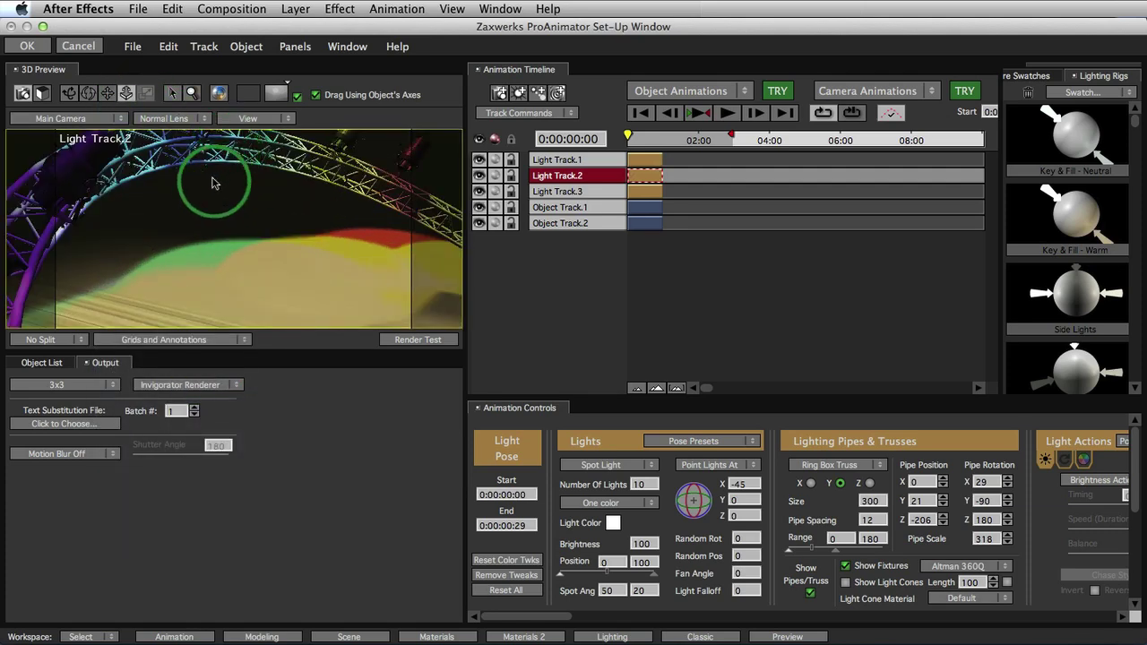
pyautogui.click(108, 94)
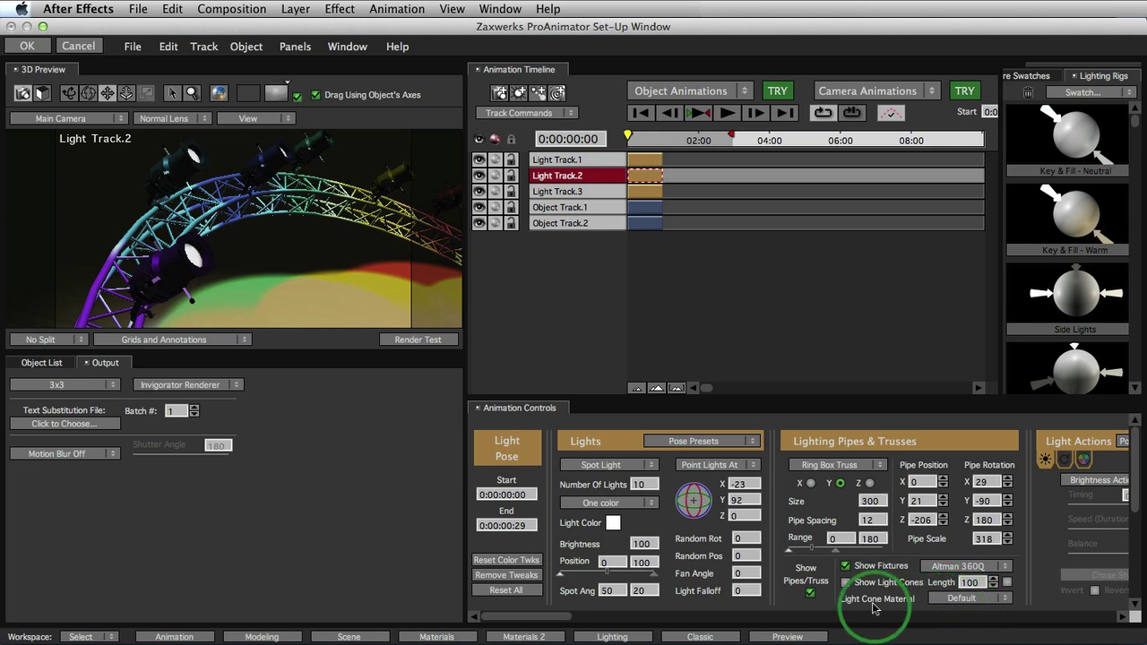
# - Give Light Track.2's spotlights Bordeau Beam light cones and narrow the spot angle to 14
pyautogui.click(952, 600)
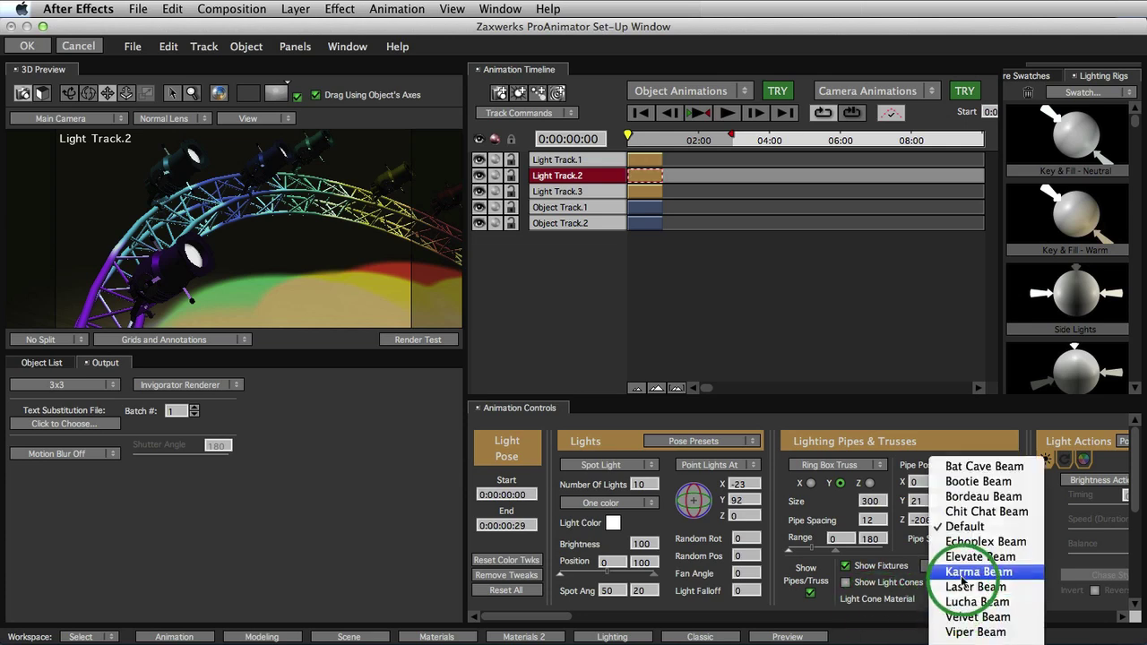
pyautogui.click(983, 497)
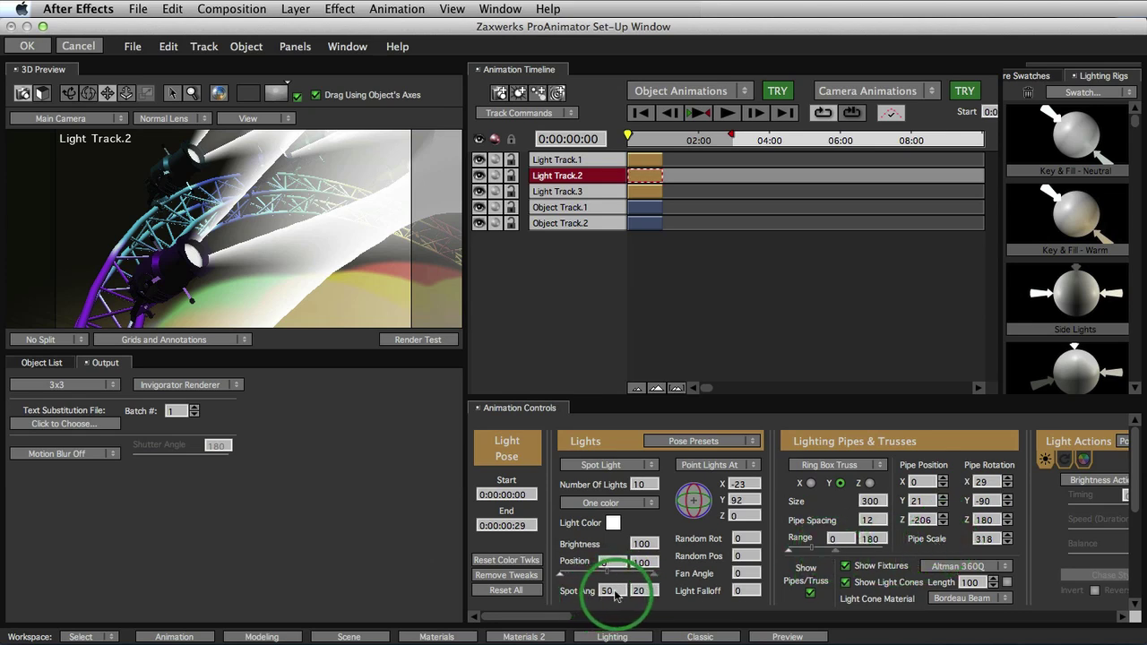
pyautogui.moveTo(615, 595)
pyautogui.mouseDown()
pyautogui.moveTo(571, 603)
pyautogui.moveTo(709, 588)
pyautogui.moveTo(603, 613)
pyautogui.mouseUp()
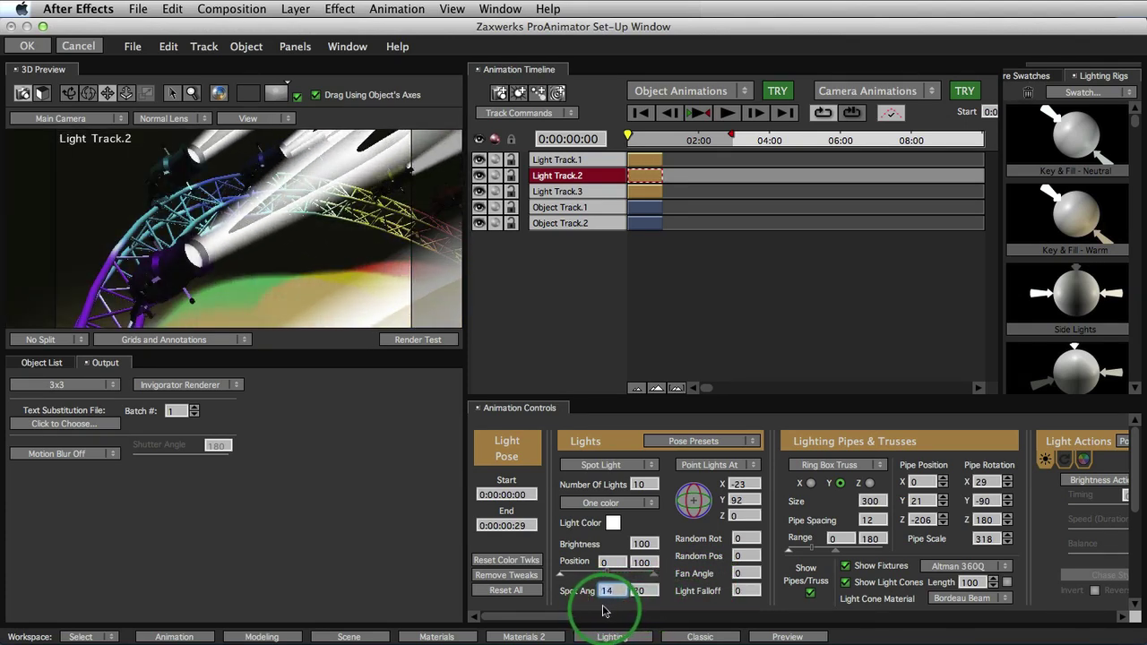
pyautogui.moveTo(739, 485)
pyautogui.mouseDown()
pyautogui.moveTo(787, 488)
pyautogui.moveTo(697, 495)
pyautogui.moveTo(741, 494)
pyautogui.mouseUp()
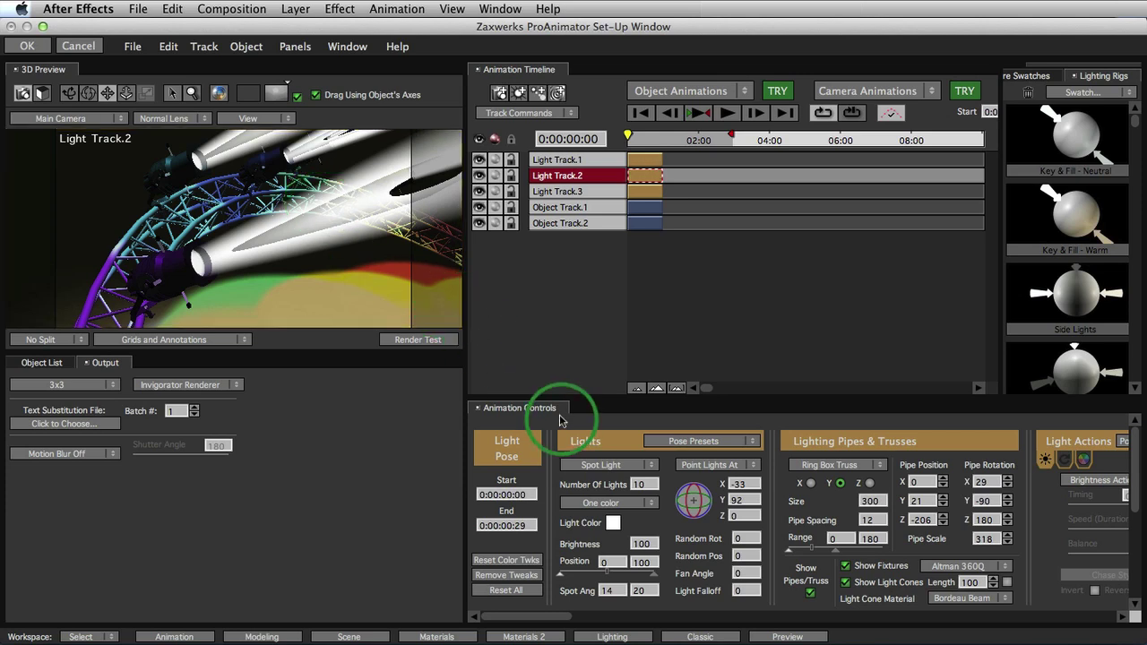
# - Set the lights to 2 color – Alternating with pink as the first colour, then pull the camera back
pyautogui.click(614, 508)
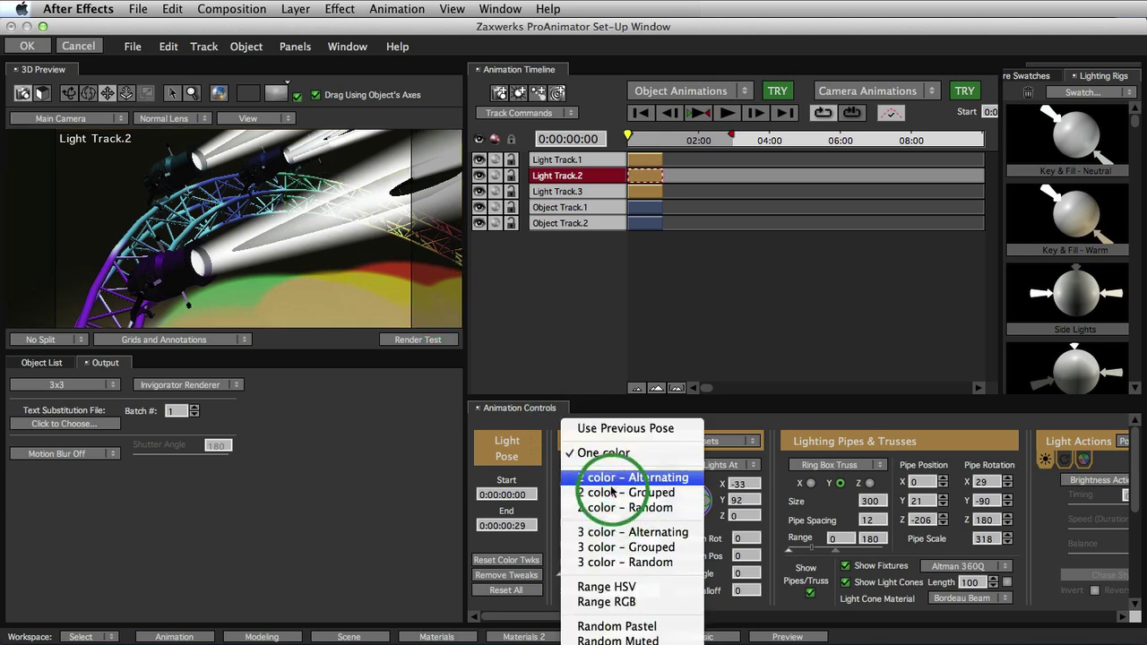
pyautogui.click(613, 484)
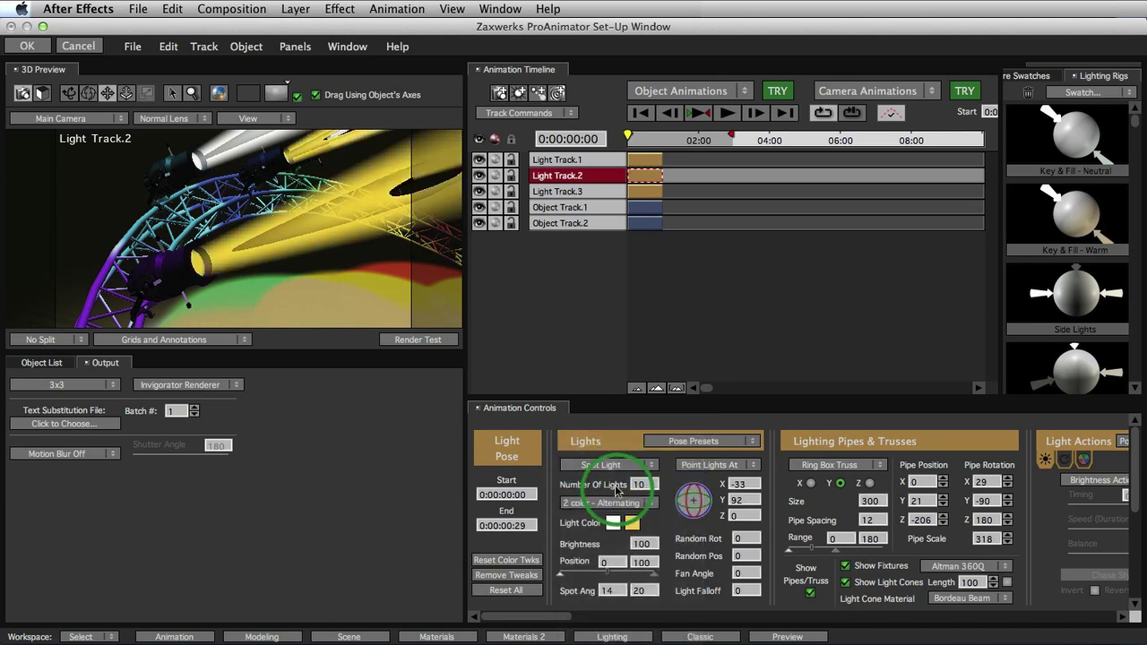
pyautogui.click(614, 522)
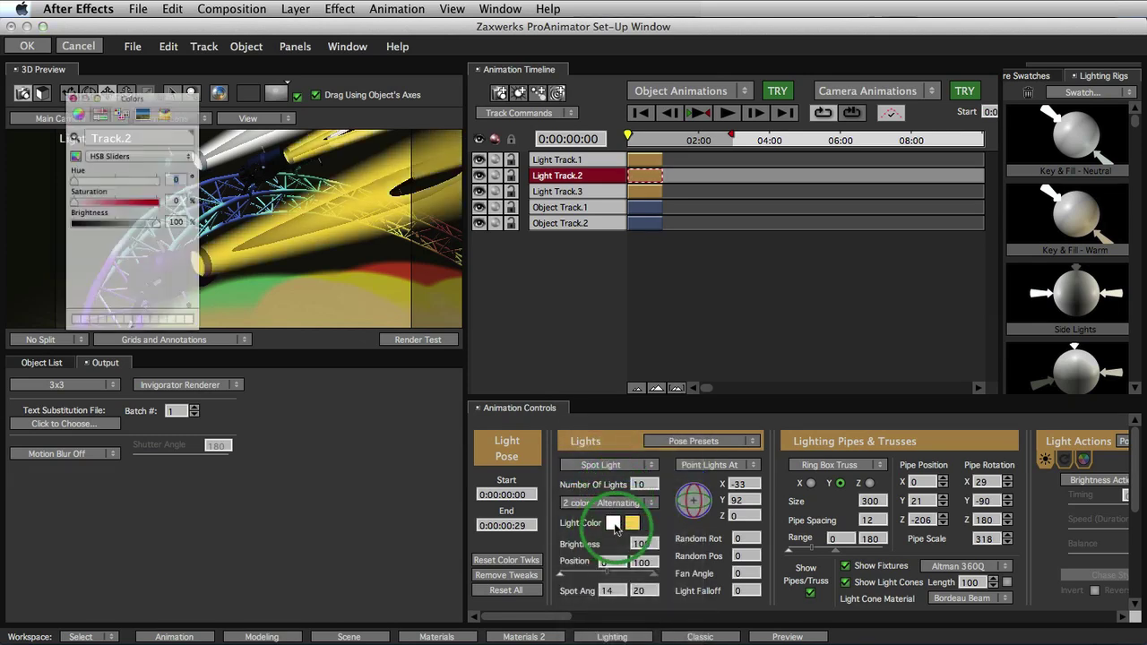
pyautogui.click(112, 200)
pyautogui.click(62, 76)
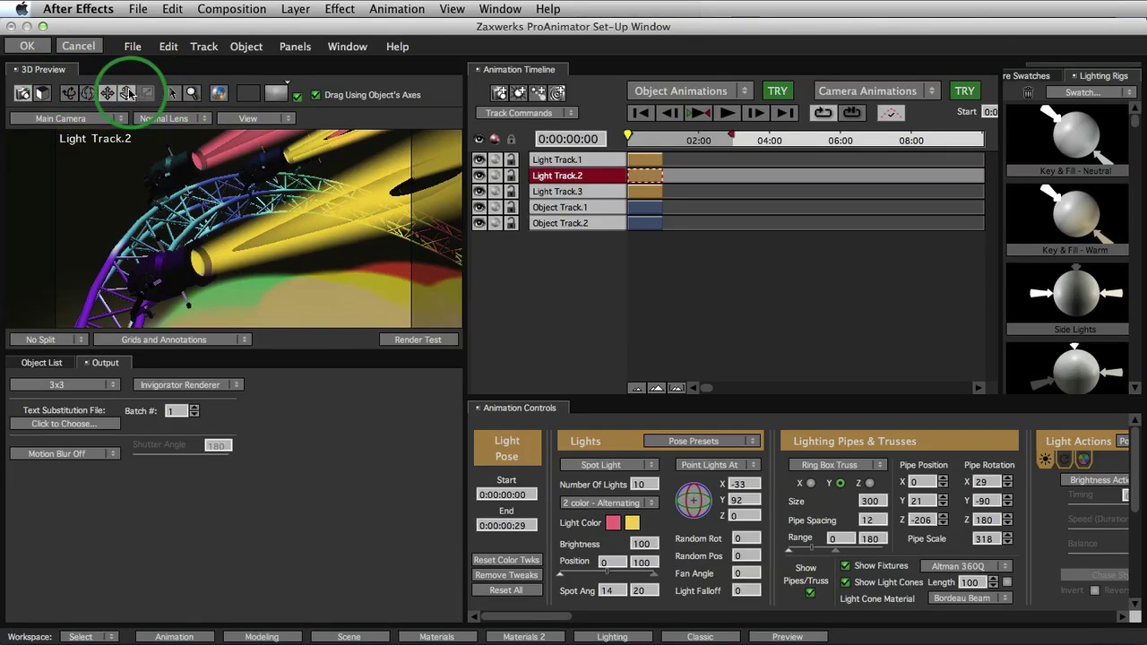
pyautogui.moveTo(128, 93); pyautogui.dragTo(301, 235)
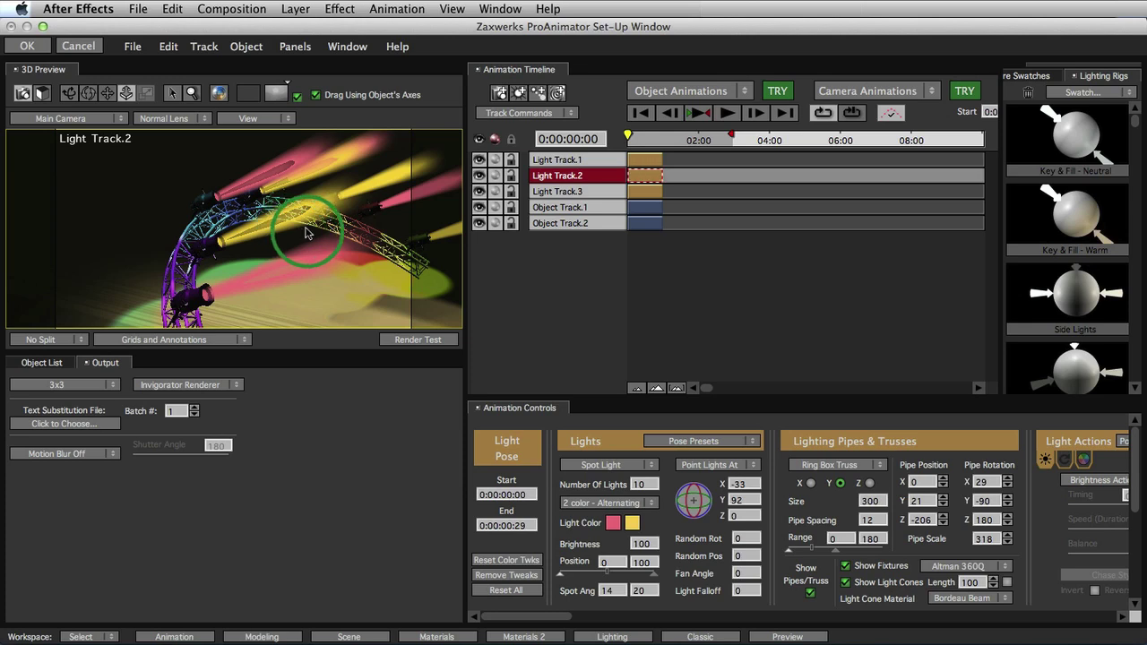
# - Point Light Track.2's lights at Truss Center, accepting the reset of rotation offsets to 0, 0, 0
pyautogui.moveTo(305, 233); pyautogui.dragTo(452, 230)
pyautogui.click(688, 421)
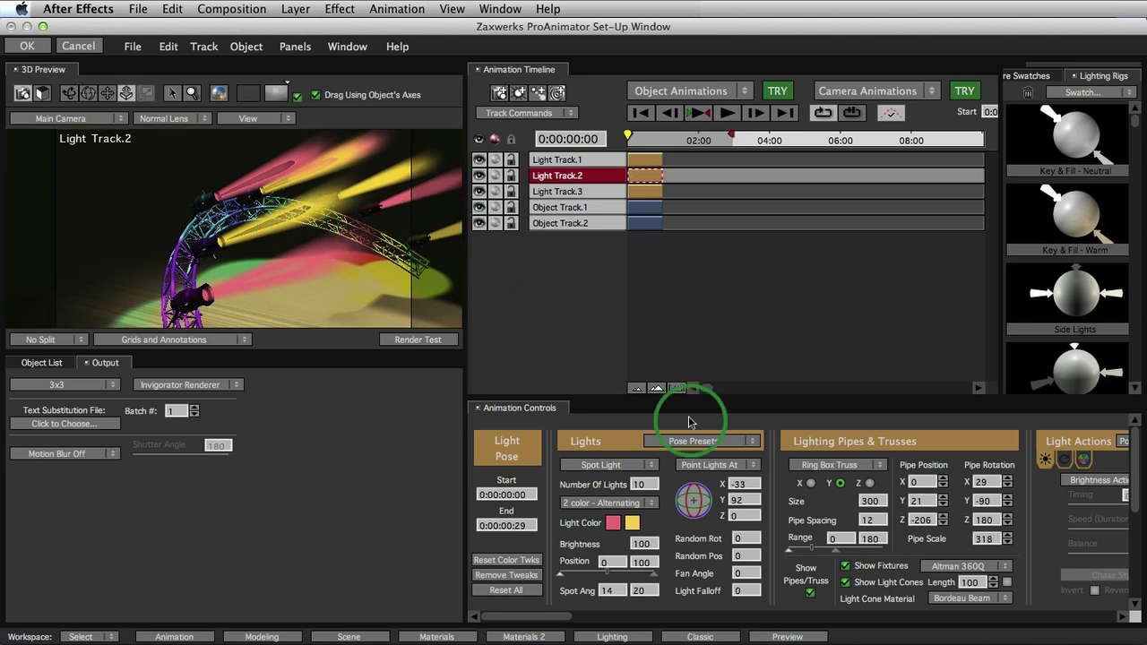
pyautogui.click(730, 466)
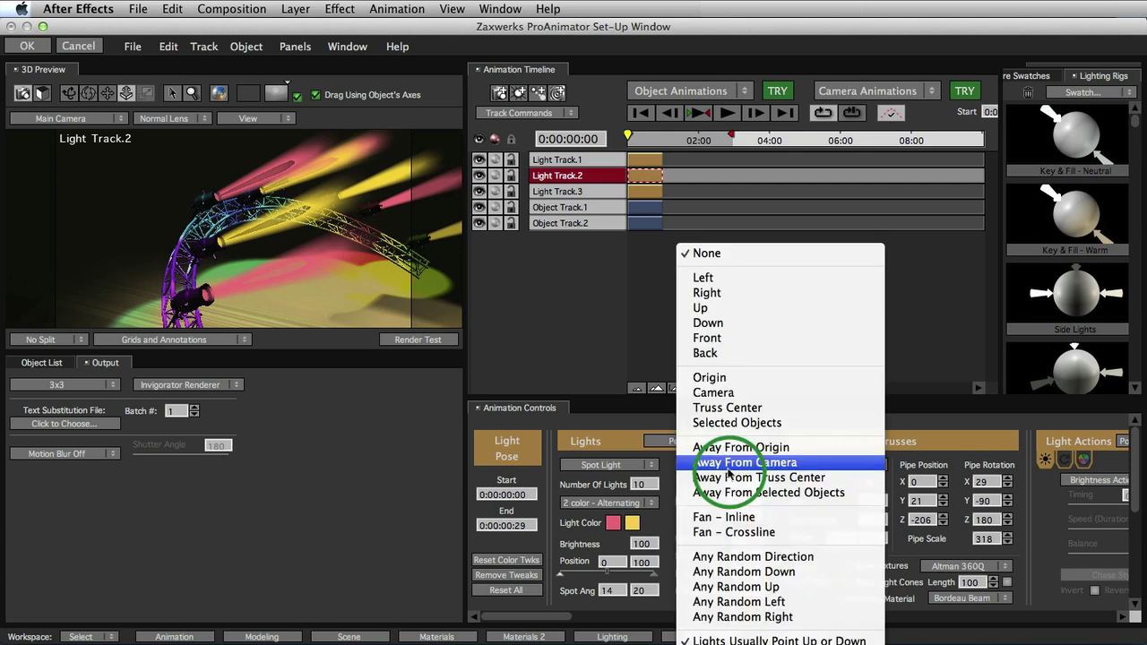
pyautogui.moveTo(726, 475); pyautogui.dragTo(737, 422)
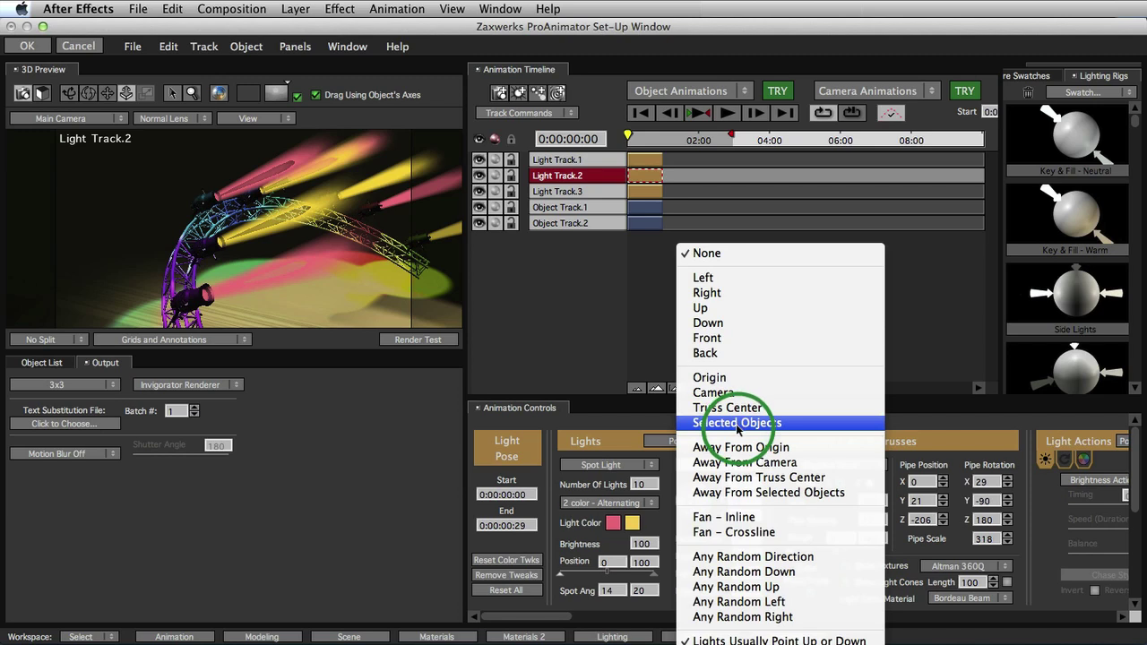
pyautogui.moveTo(737, 428); pyautogui.dragTo(737, 382)
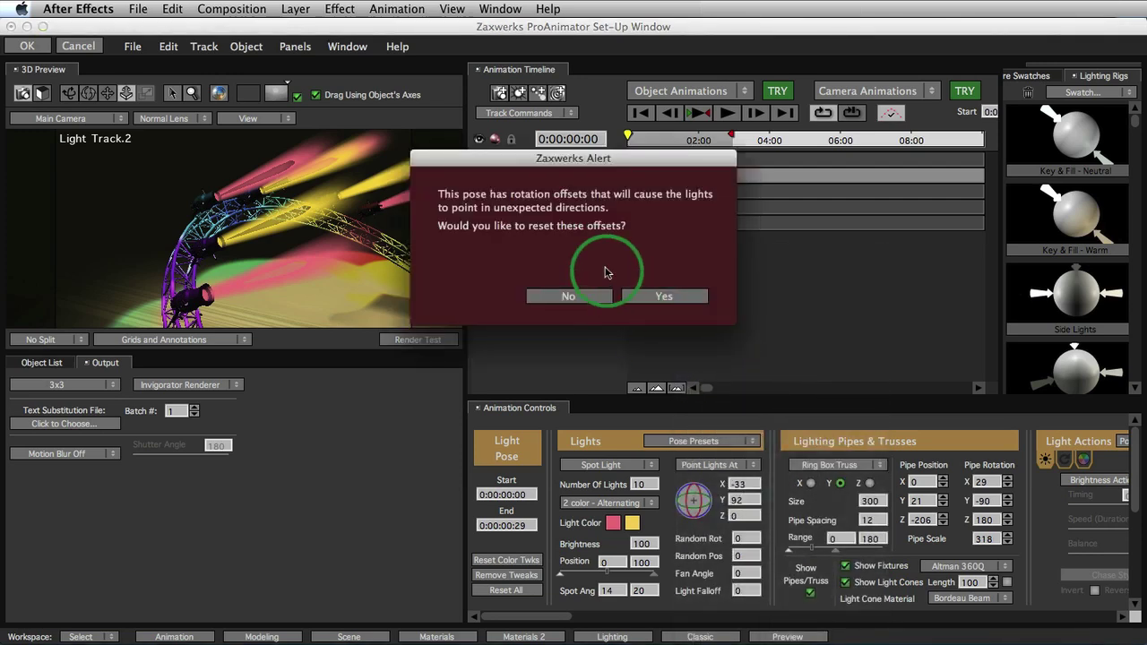
pyautogui.click(663, 297)
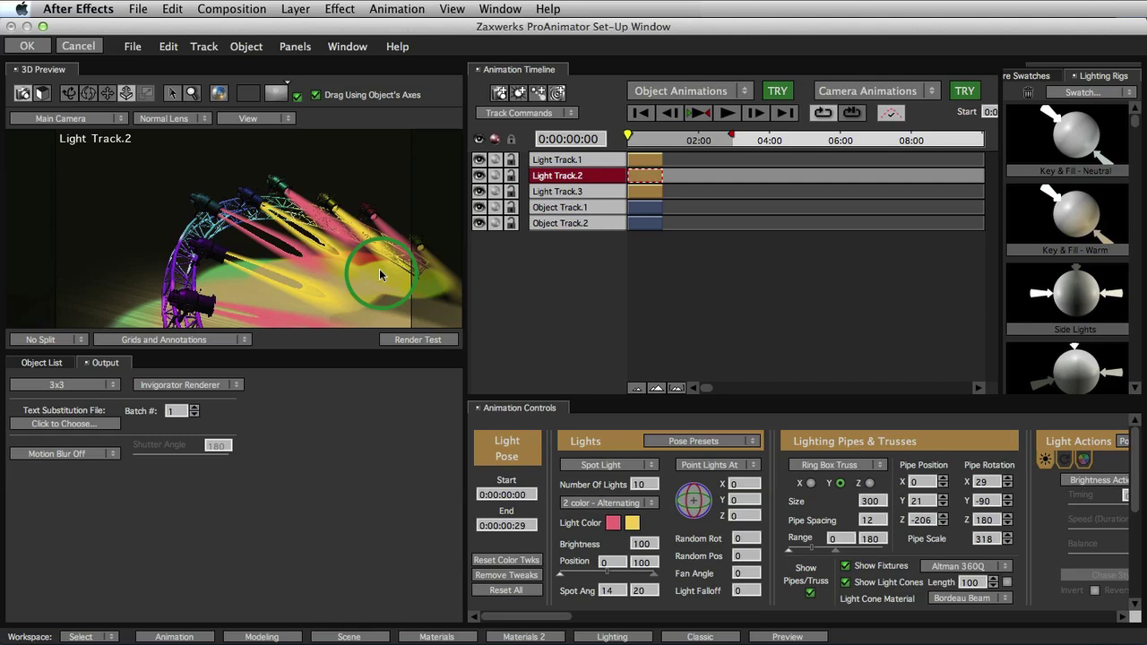
pyautogui.click(248, 119)
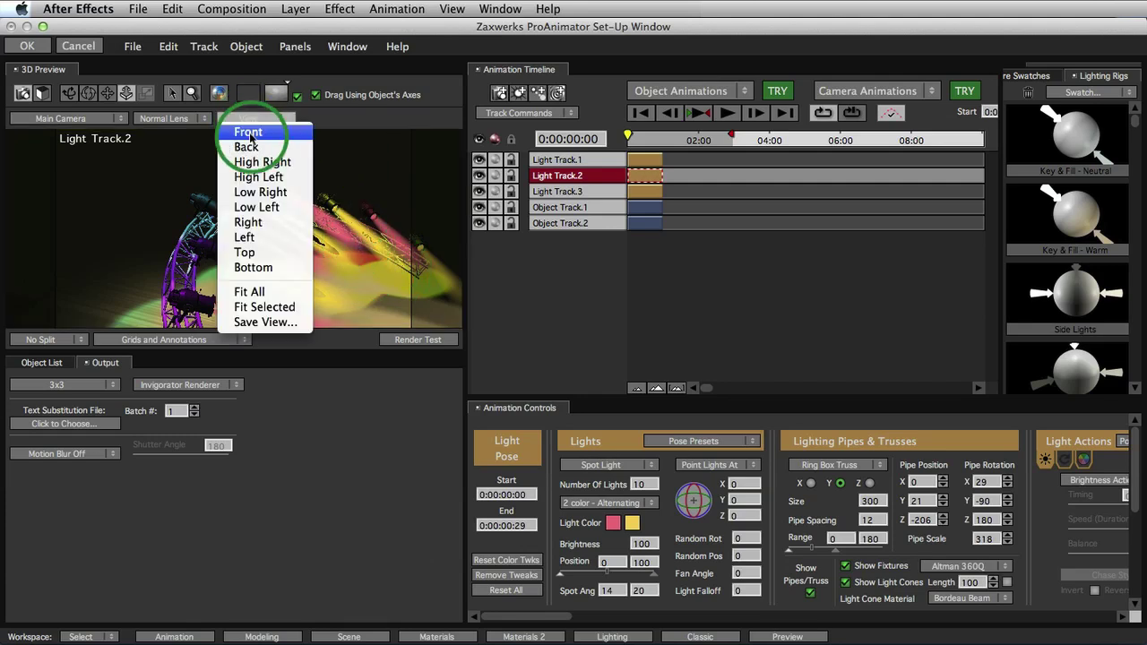
# - From the Front view, add a Light Track.2 pose at 0:00:02:25 aiming lights at X -94
pyautogui.click(247, 133)
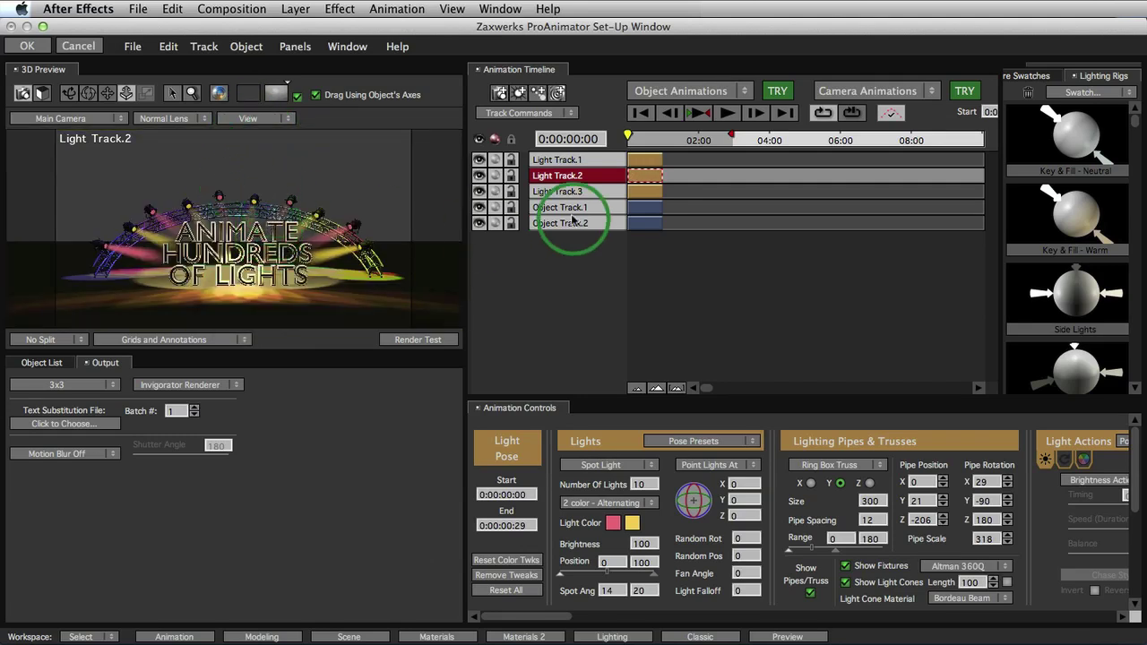
pyautogui.click(386, 257)
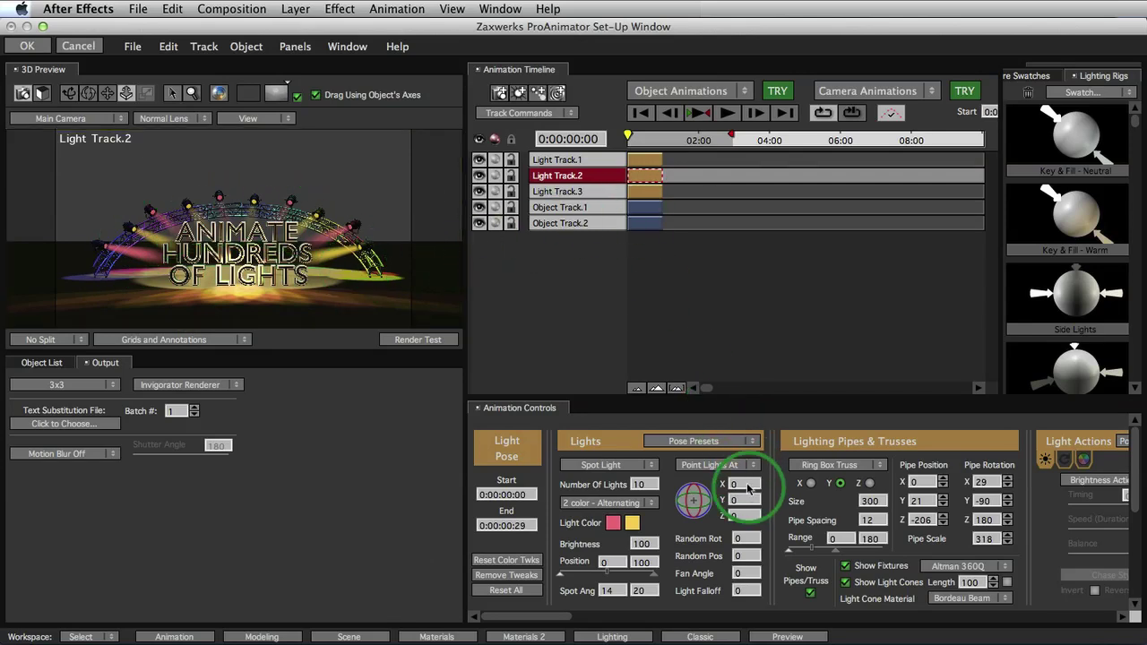
pyautogui.moveTo(749, 489)
pyautogui.mouseDown()
pyautogui.moveTo(676, 494)
pyautogui.moveTo(743, 489)
pyautogui.moveTo(762, 503)
pyautogui.mouseUp()
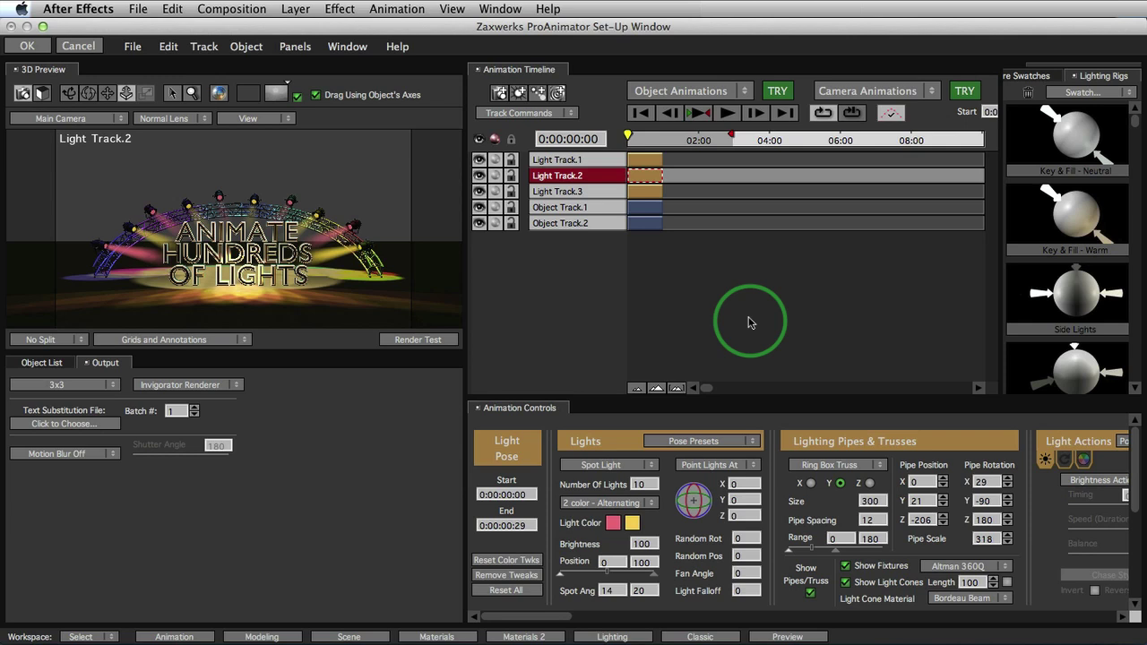
pyautogui.click(729, 177)
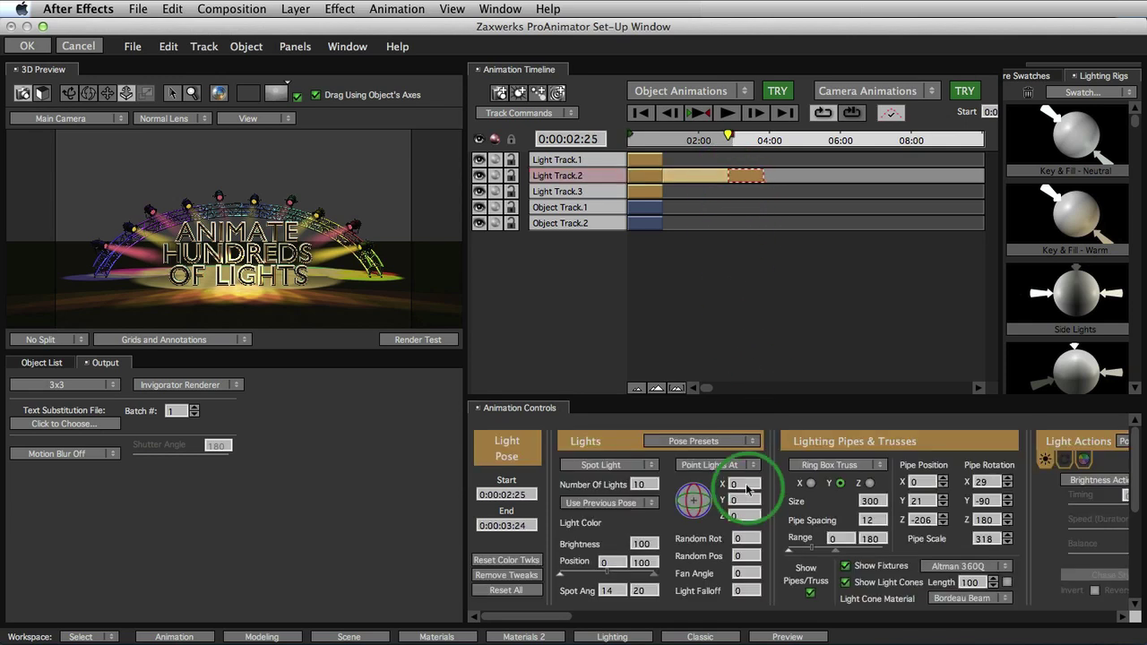
pyautogui.moveTo(749, 488); pyautogui.dragTo(680, 494)
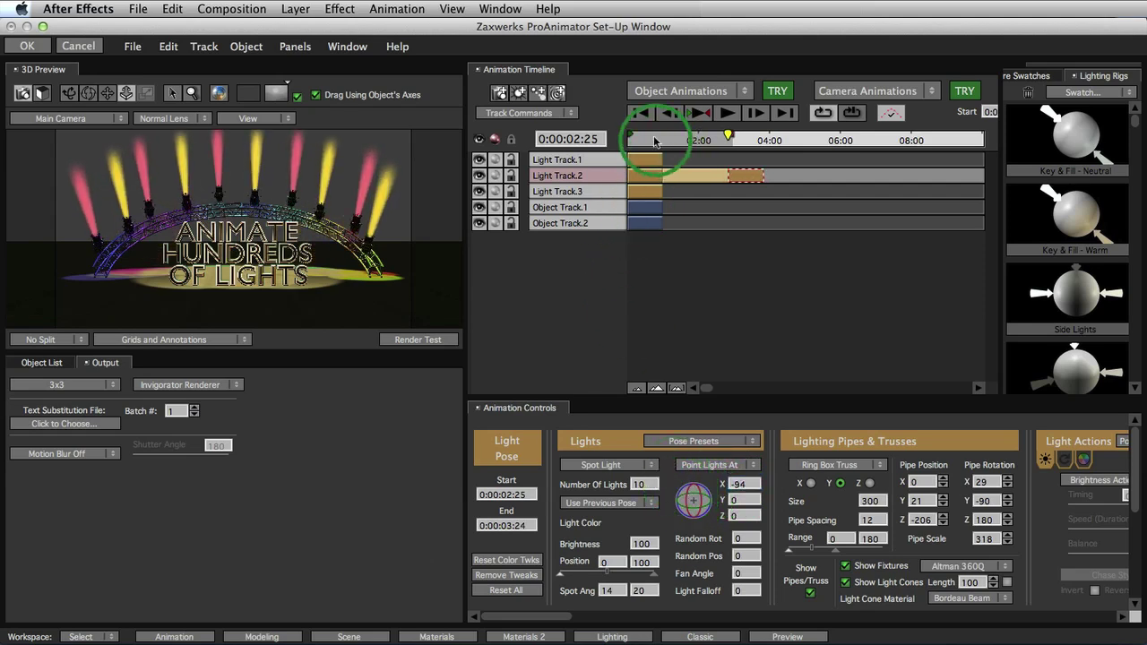
pyautogui.moveTo(655, 141); pyautogui.dragTo(659, 174)
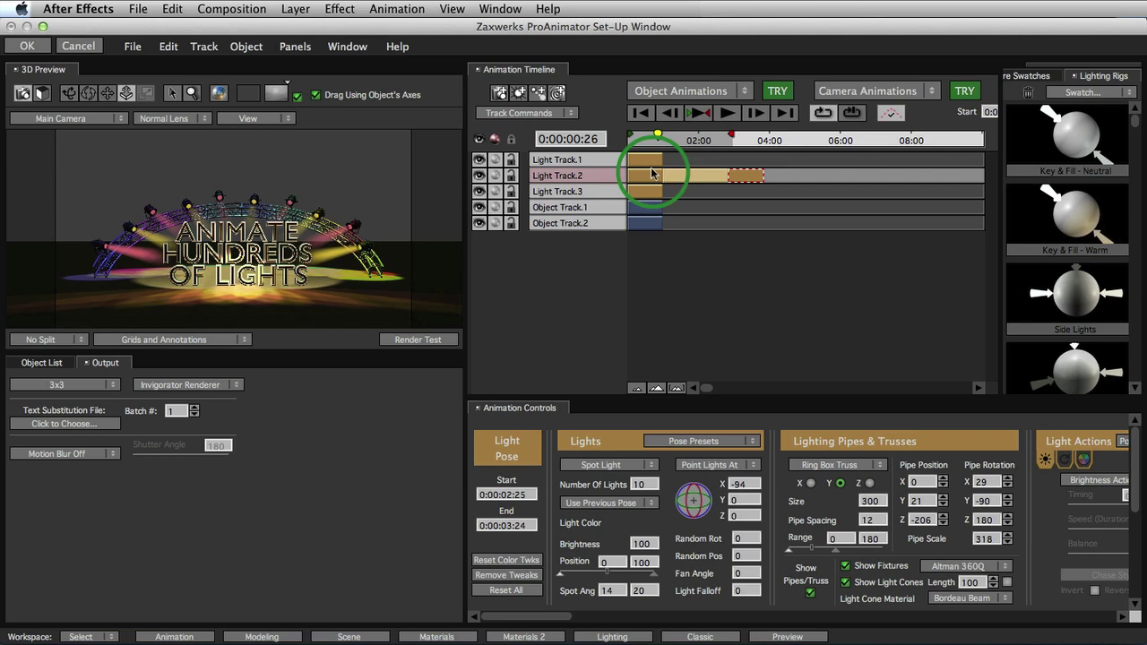
pyautogui.click(652, 174)
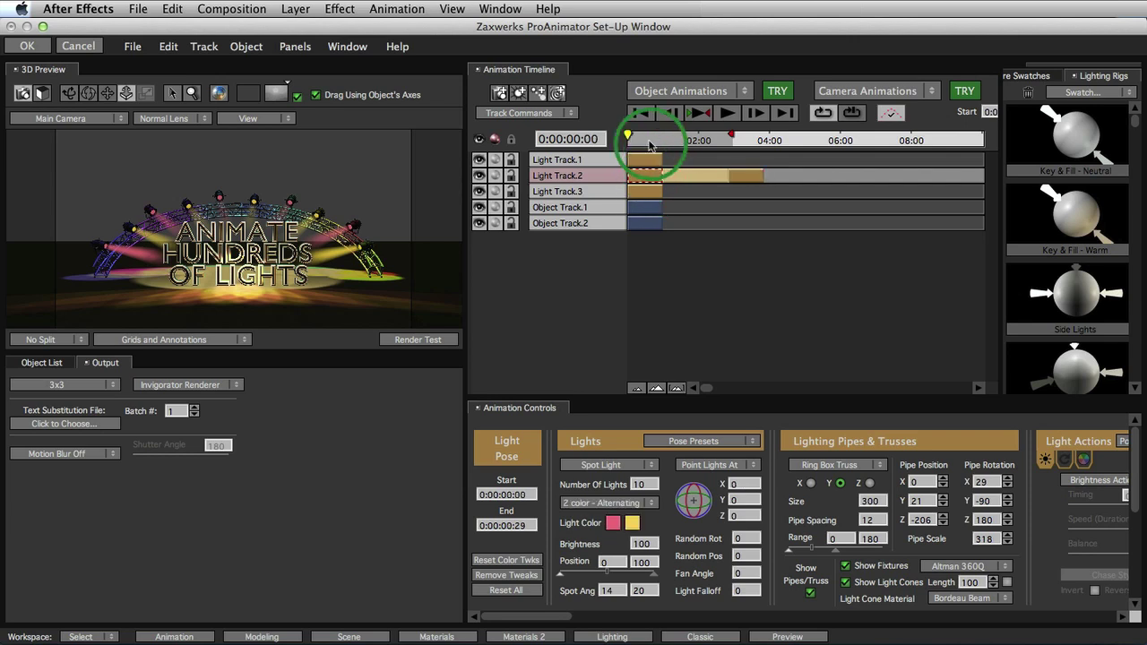
pyautogui.moveTo(650, 145)
pyautogui.mouseDown()
pyautogui.moveTo(737, 145)
pyautogui.moveTo(674, 146)
pyautogui.moveTo(730, 145)
pyautogui.moveTo(660, 158)
pyautogui.mouseUp()
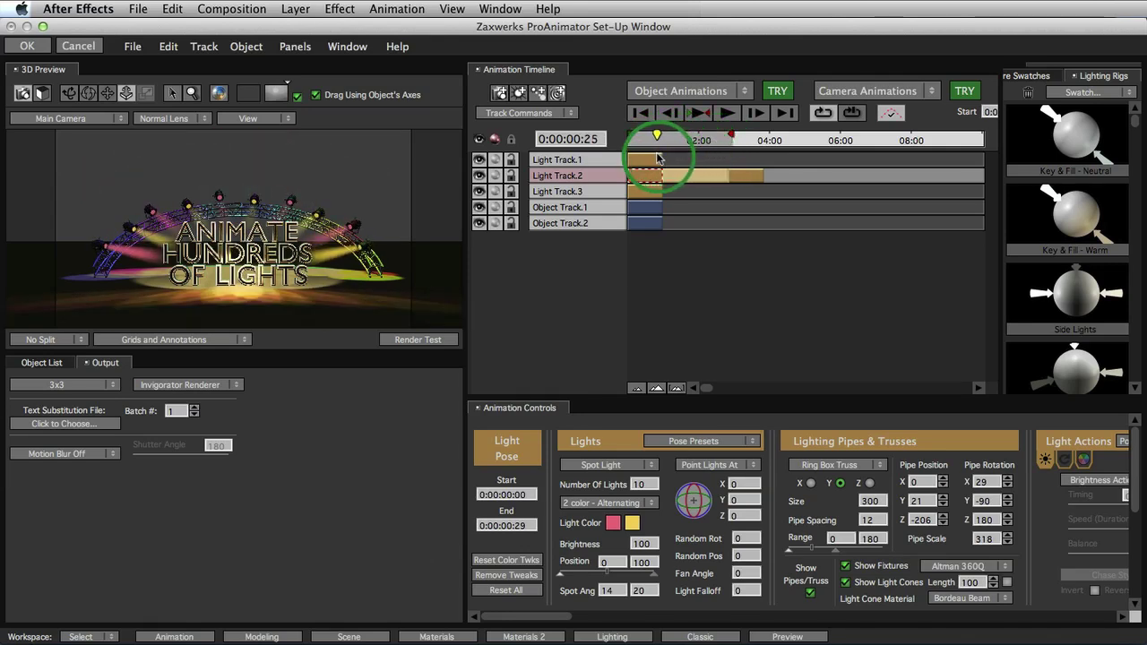
pyautogui.click(596, 176)
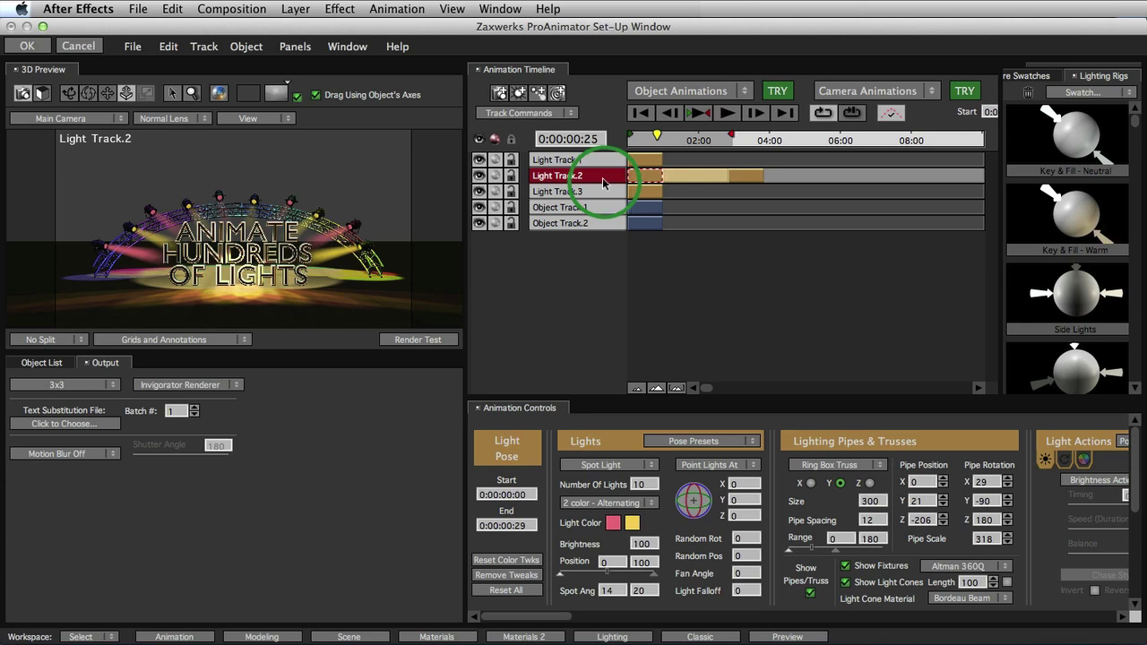
# - Add a flare track under Light Track.2 and move the flare over the truss
pyautogui.click(527, 113)
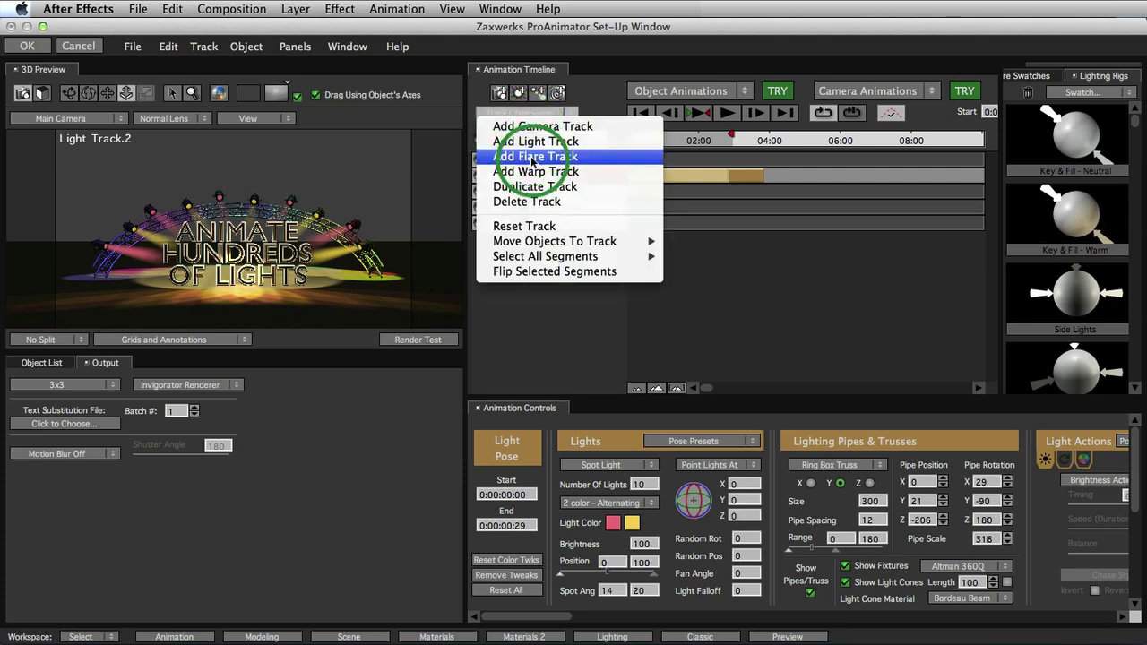
pyautogui.click(533, 157)
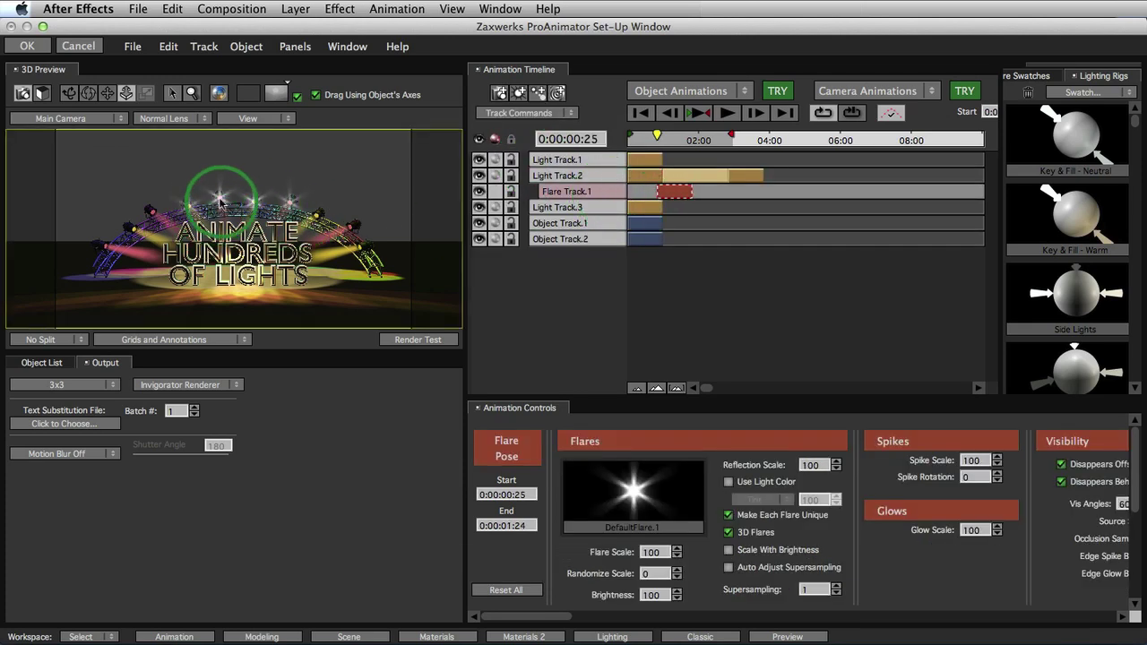
pyautogui.moveTo(226, 206); pyautogui.dragTo(97, 102)
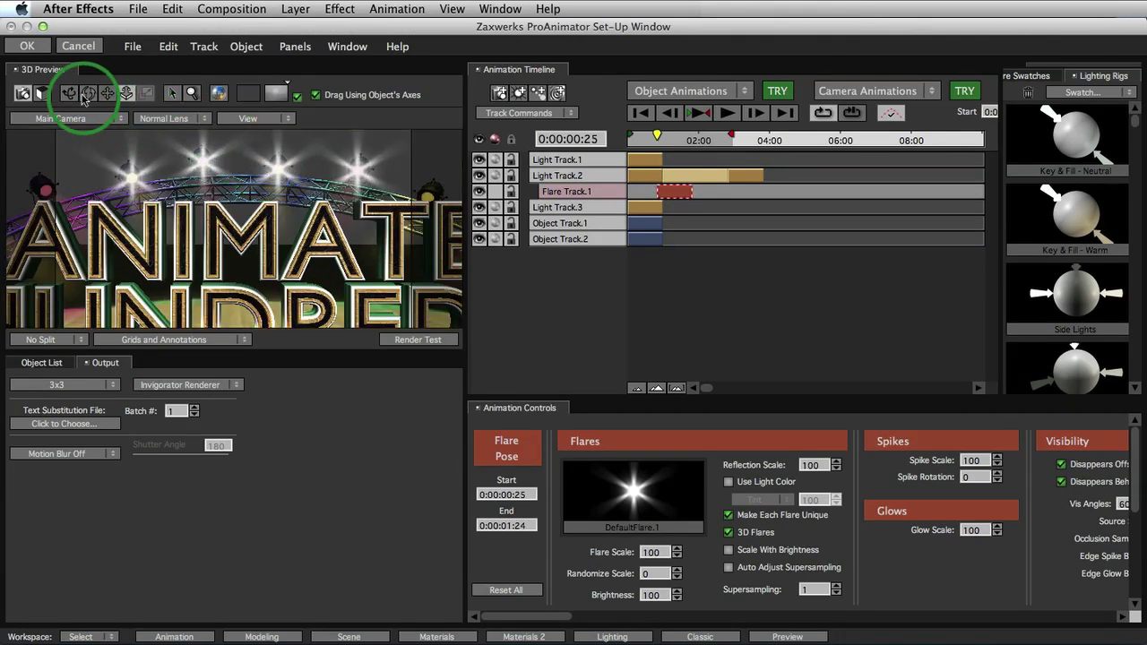
# - Orbit the preview to bring the lit truss and stage floor into view
pyautogui.click(69, 93)
pyautogui.click(155, 191)
pyautogui.moveTo(155, 191); pyautogui.dragTo(383, 234)
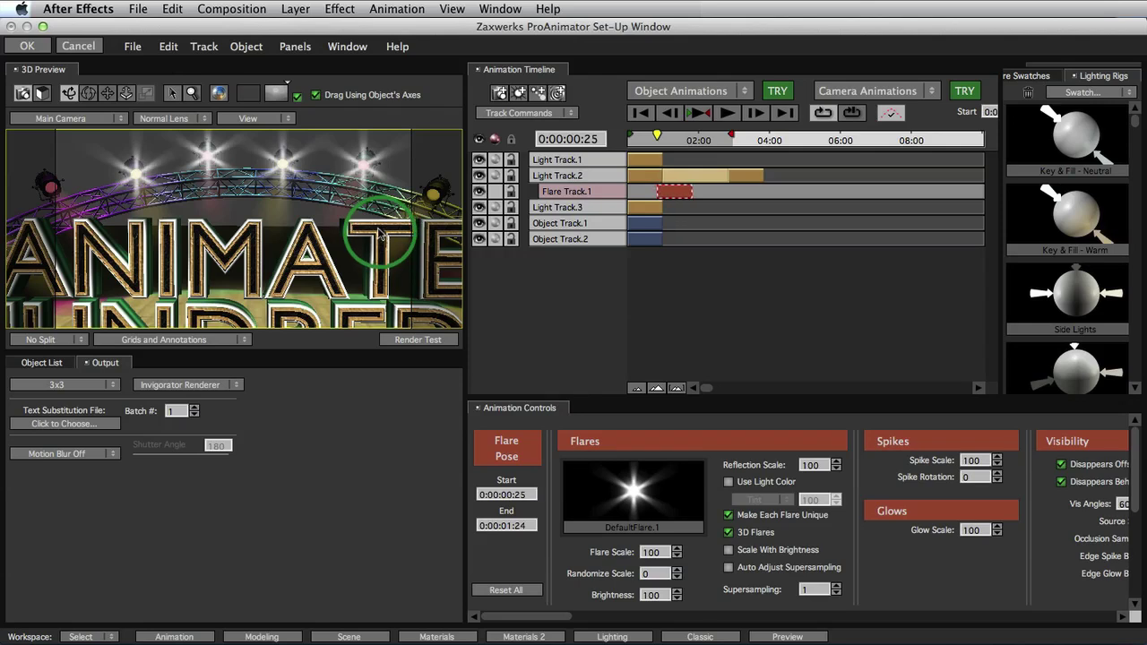
# - Drag the Rumba preset from Flare Swatches onto Flare Track.1's Flares thumbnail
pyautogui.click(1025, 77)
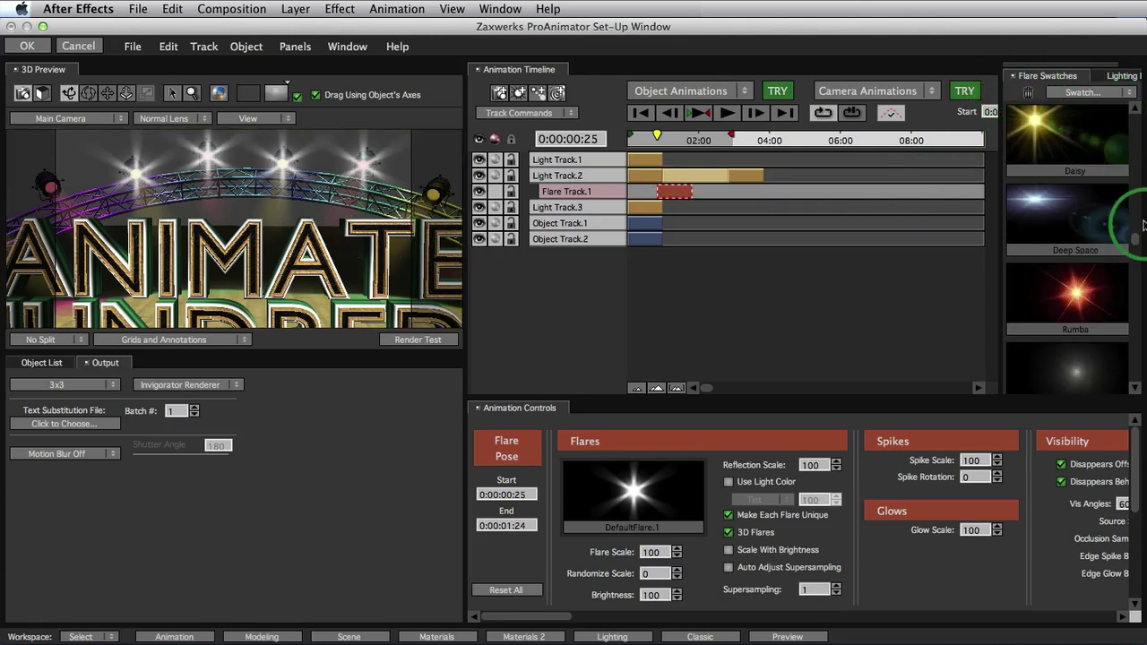
pyautogui.moveTo(1134, 242)
pyautogui.mouseDown()
pyautogui.moveTo(1134, 142)
pyautogui.moveTo(1134, 249)
pyautogui.mouseUp()
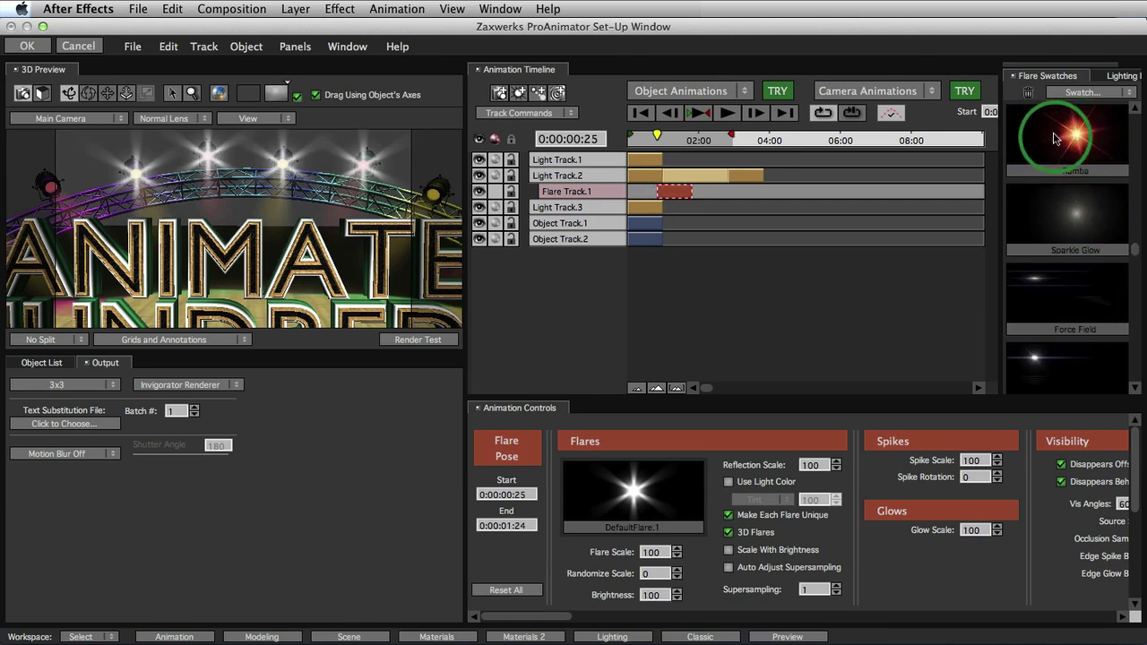
pyautogui.moveTo(1058, 139); pyautogui.dragTo(638, 524)
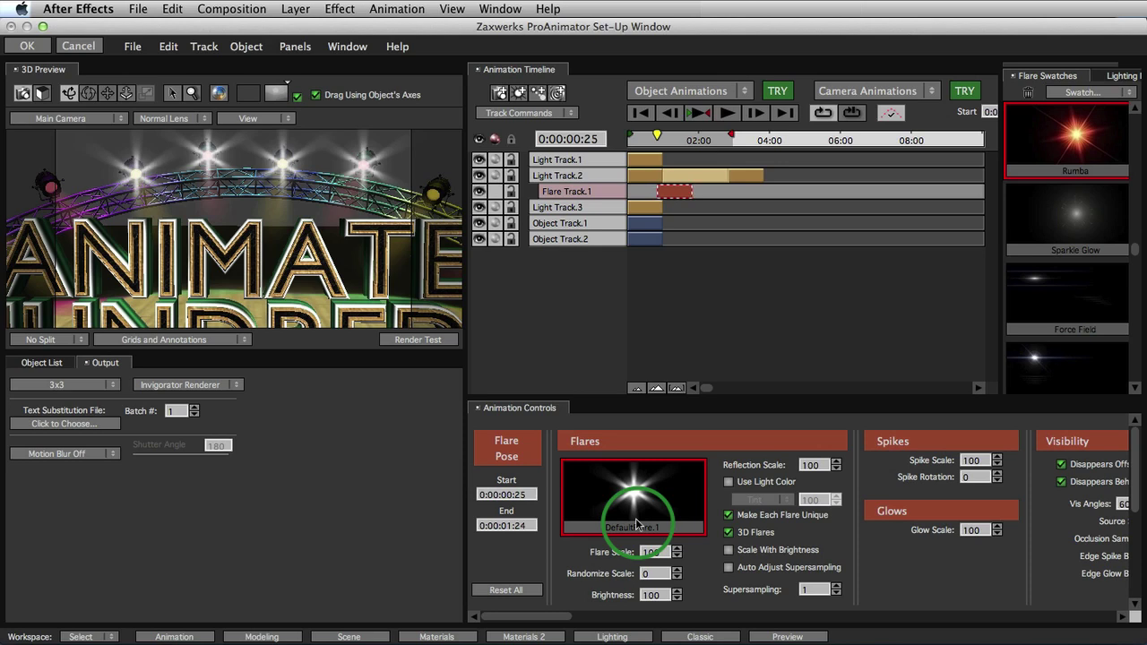
pyautogui.moveTo(637, 525); pyautogui.dragTo(637, 525)
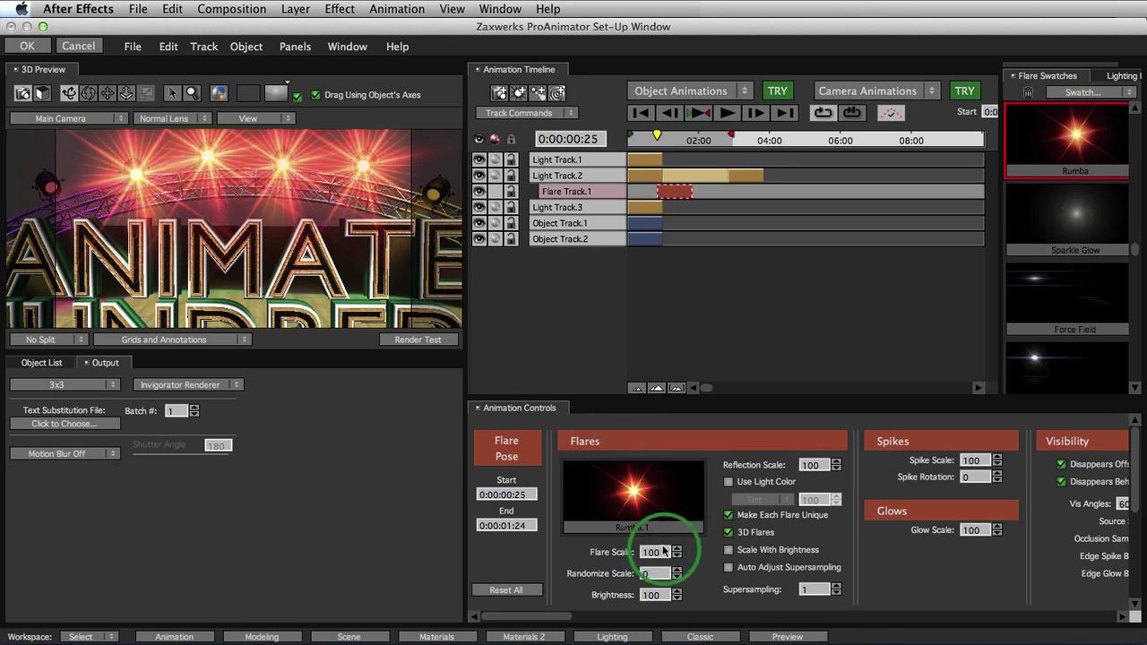
# - Set Flare Scale to 47 and enable Use Light Color for the flares
pyautogui.moveTo(668, 556); pyautogui.dragTo(629, 560)
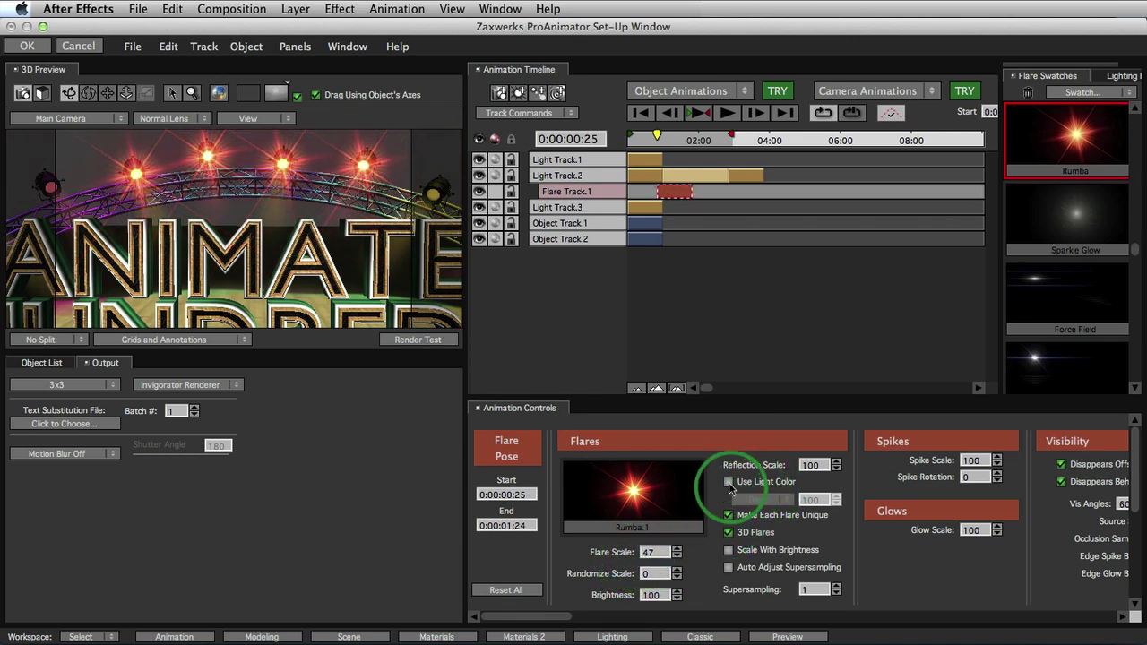
pyautogui.click(729, 484)
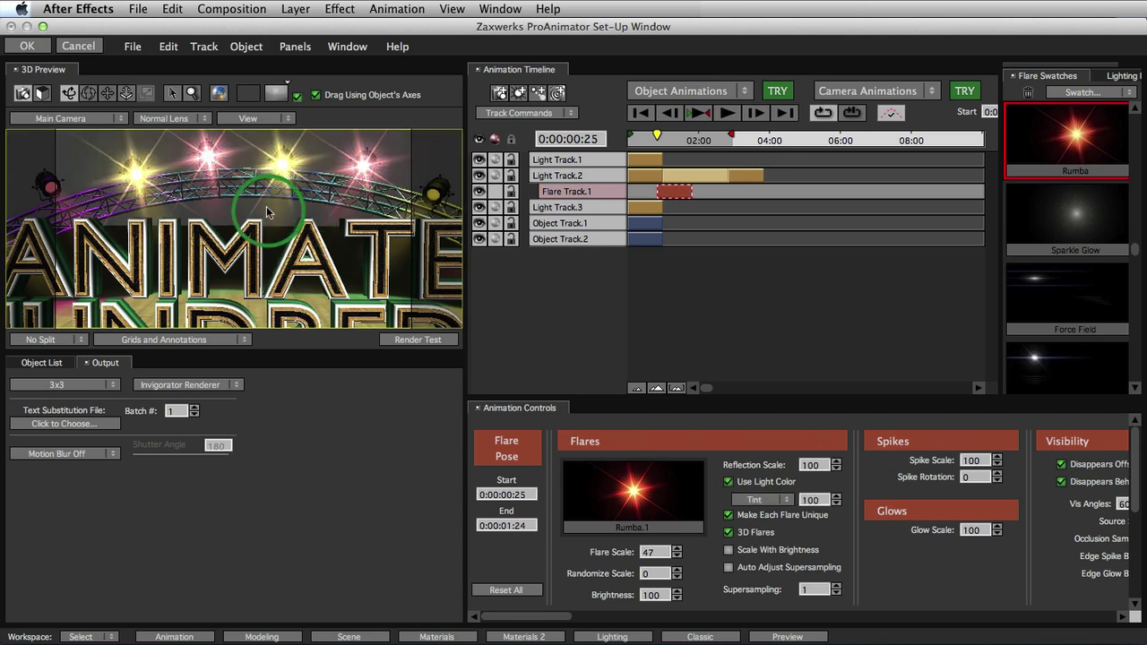
pyautogui.moveTo(266, 212); pyautogui.dragTo(210, 207)
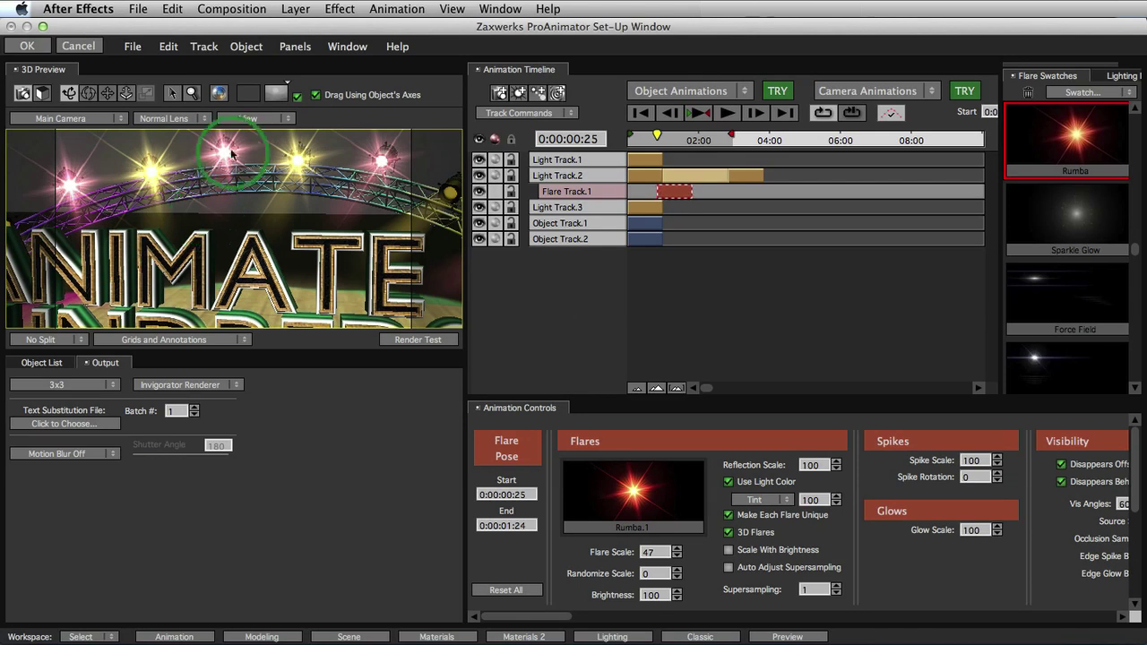
# - Switch the preview to a full front view of the title scene
pyautogui.click(248, 117)
pyautogui.click(256, 127)
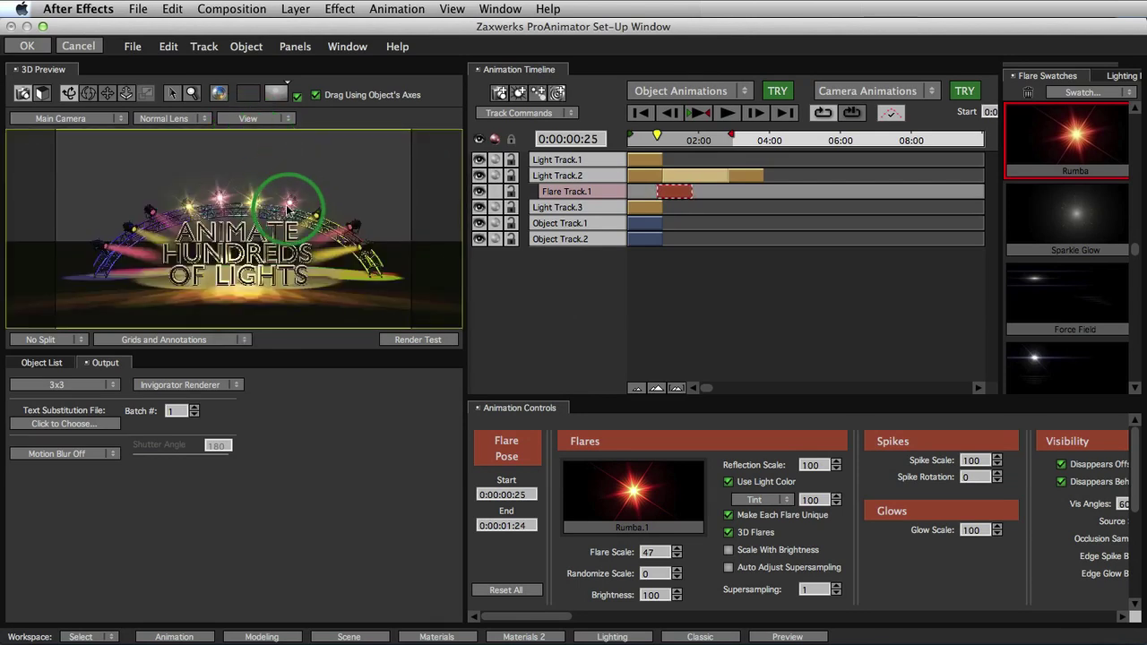
pyautogui.click(368, 238)
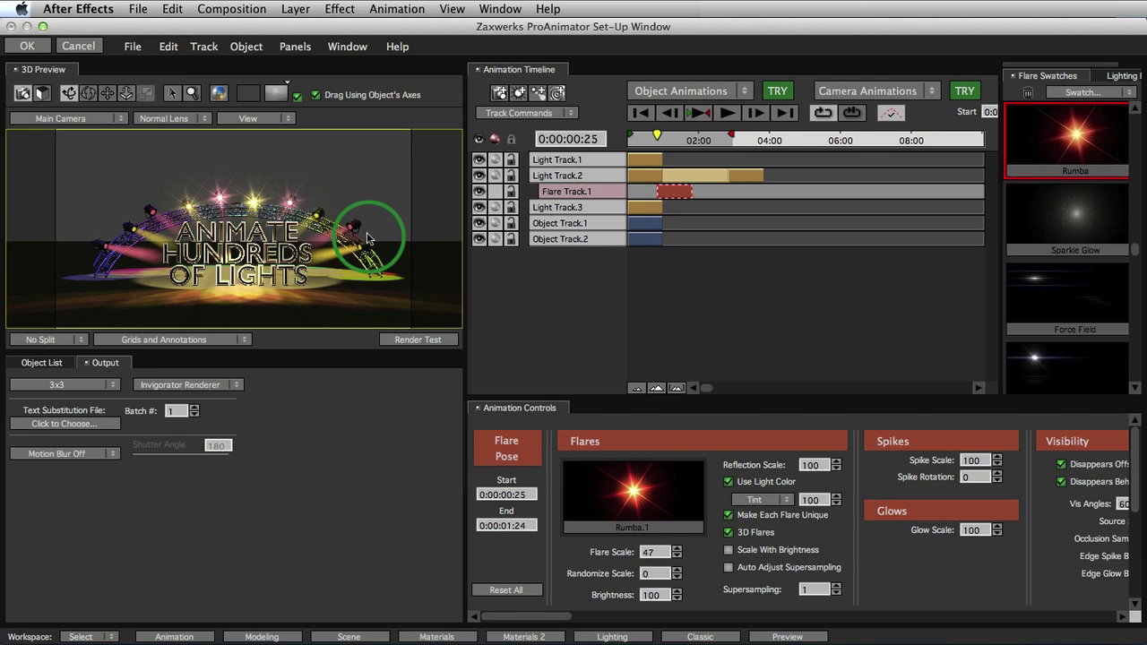
pyautogui.moveTo(367, 237); pyautogui.dragTo(585, 245)
# - Apply the Fragmentations > Frag-Bit Shift animation to Object Track.2's title text
pyautogui.click(585, 241)
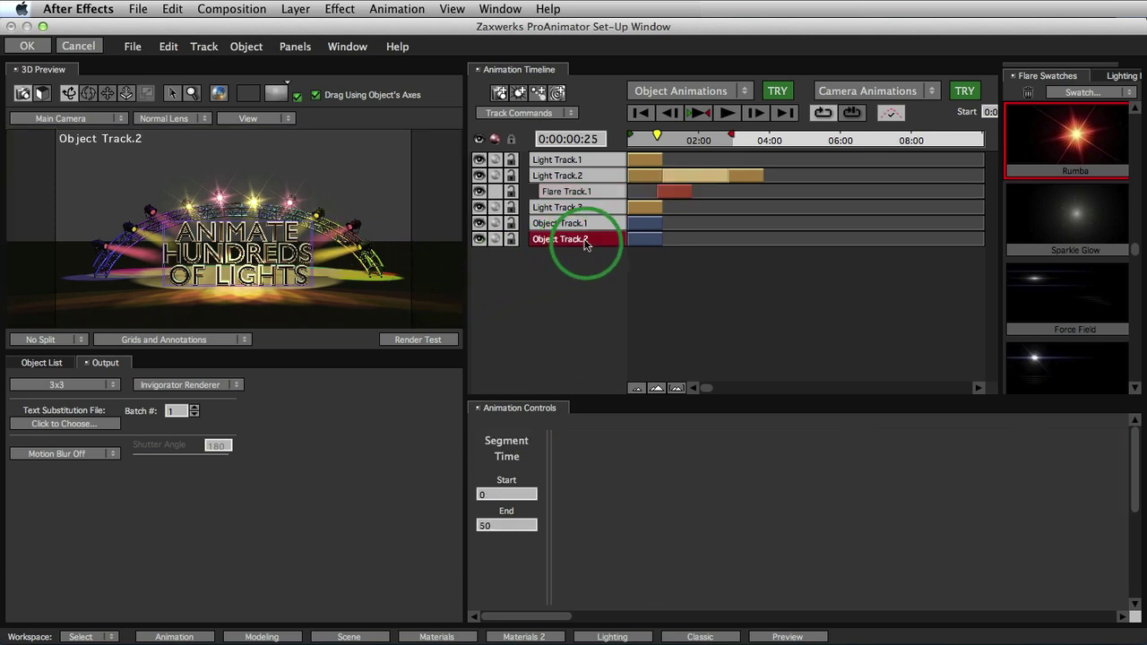
pyautogui.click(676, 93)
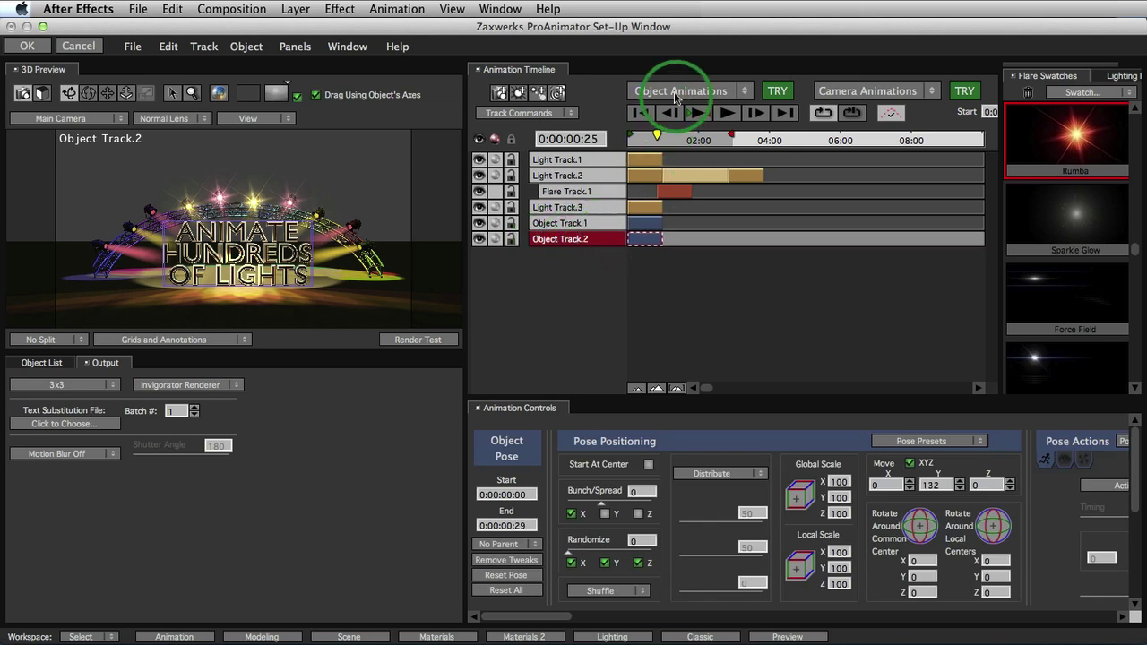
pyautogui.moveTo(678, 96); pyautogui.dragTo(879, 285)
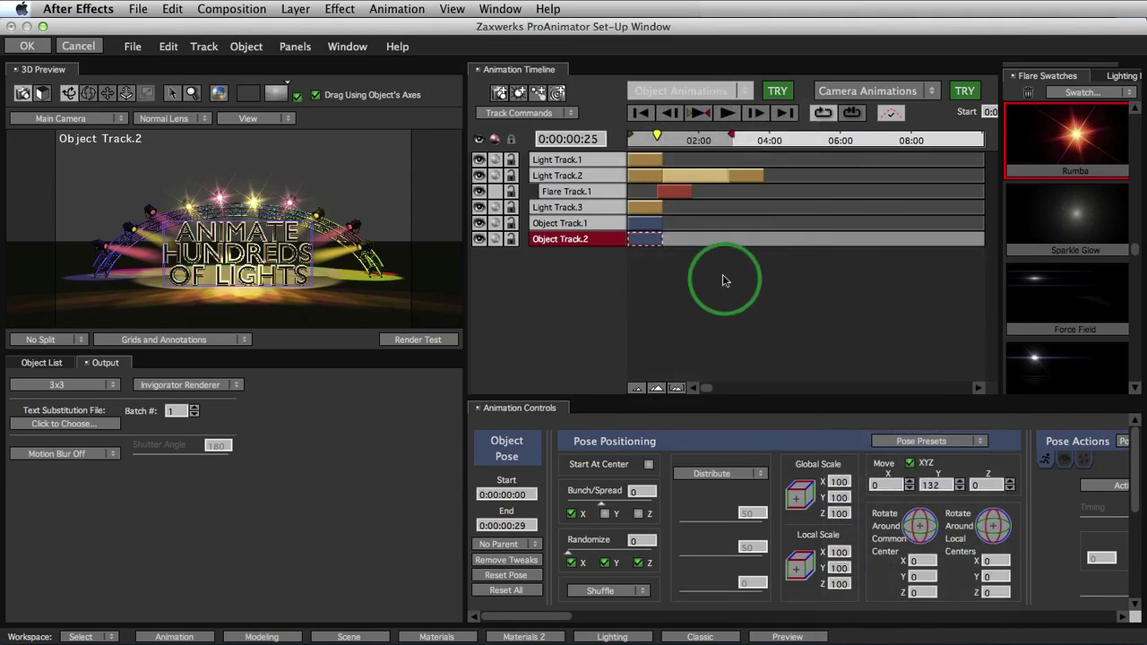
pyautogui.click(671, 244)
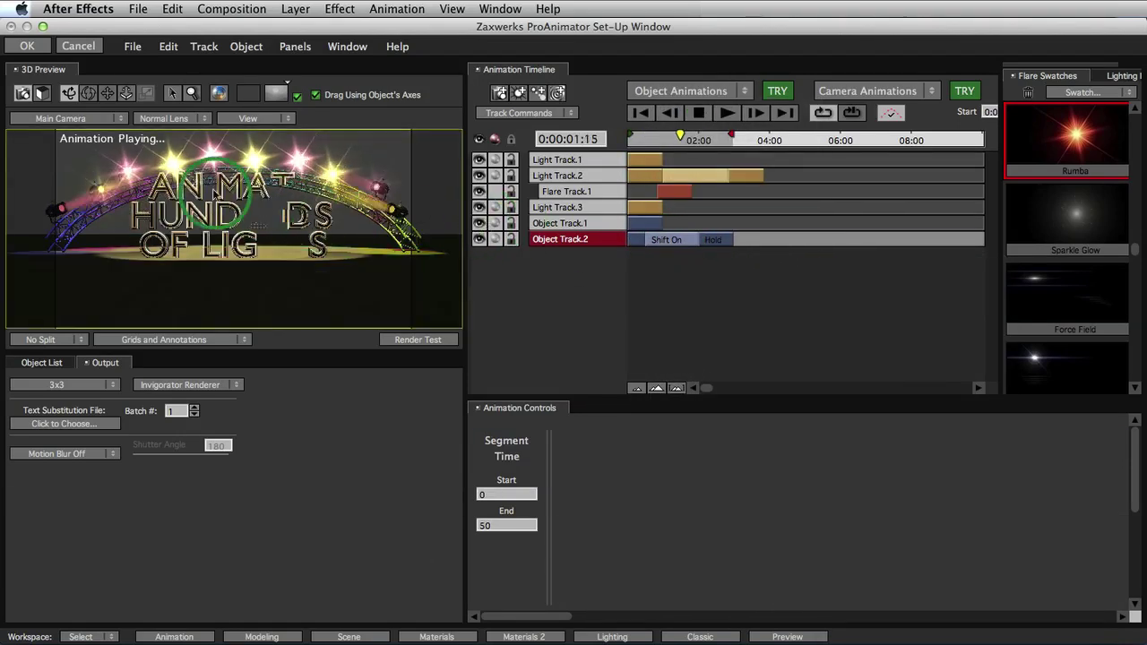
pyautogui.click(699, 112)
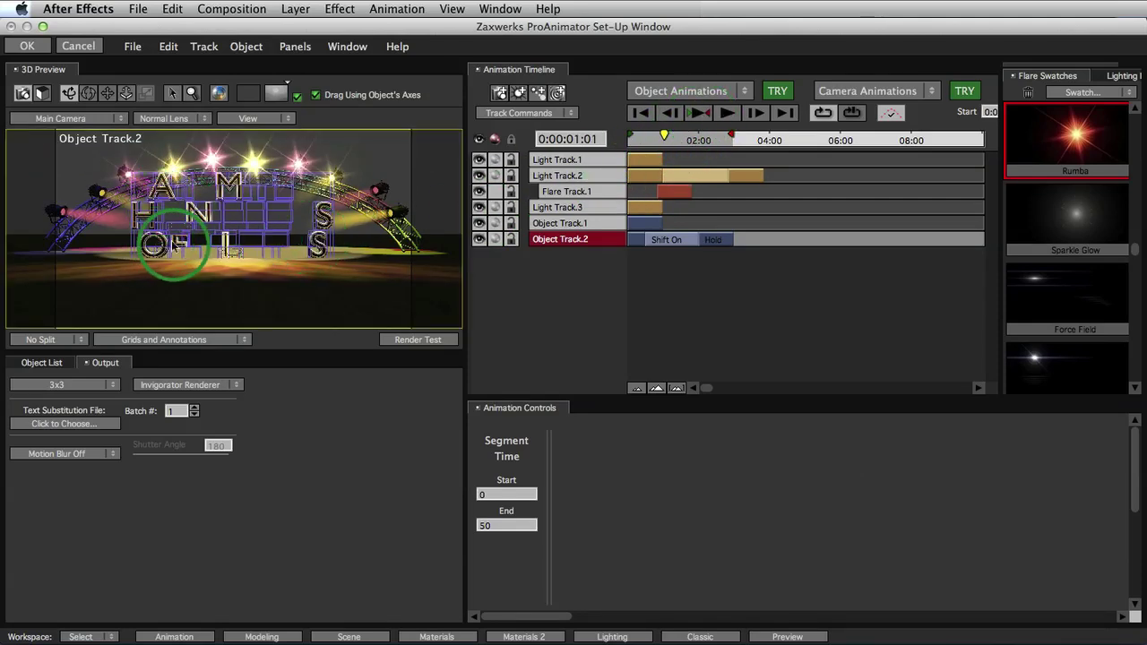
# - Add a Camera Track, move its first pose to 0:00:00:05 and dolly close on the letters
pyautogui.click(499, 93)
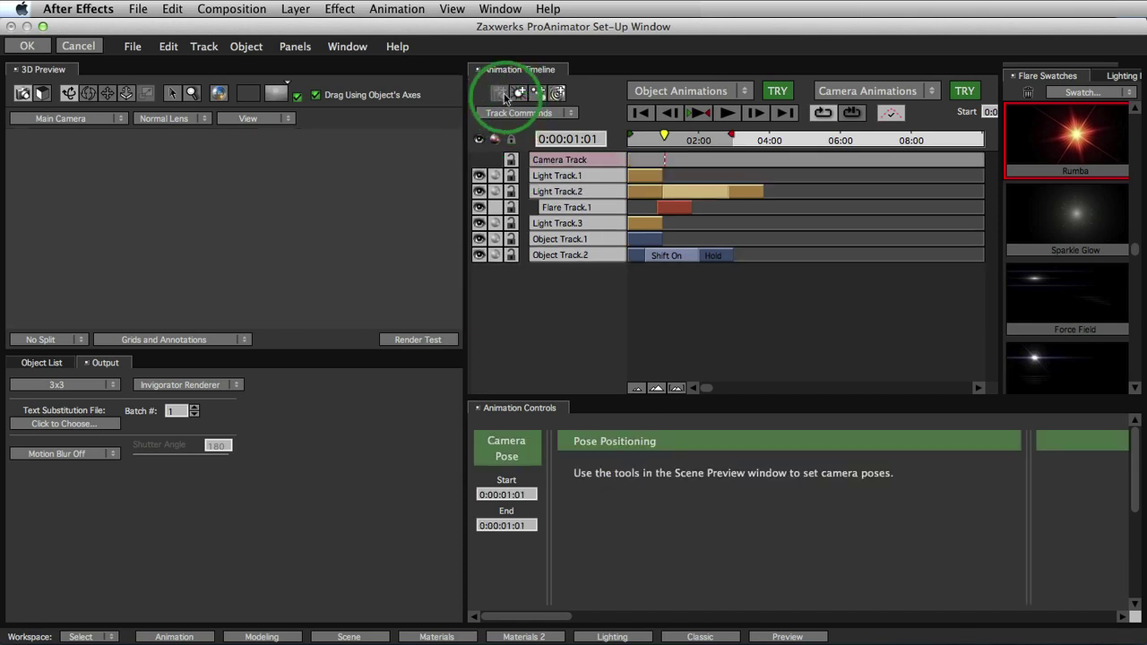
pyautogui.click(512, 112)
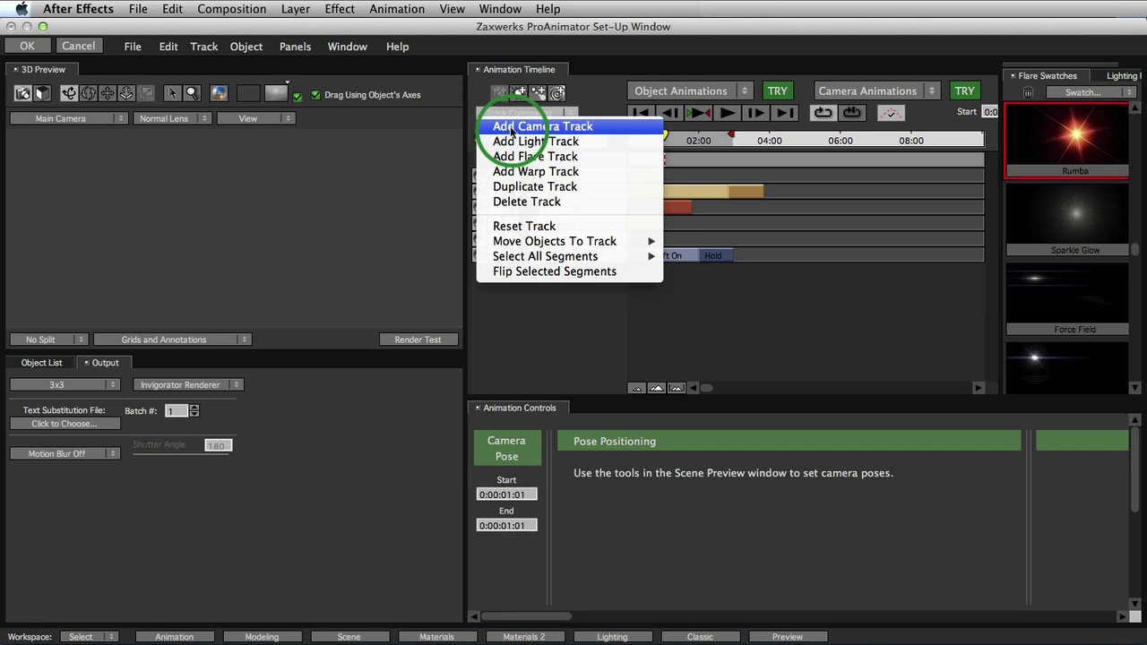
pyautogui.click(525, 126)
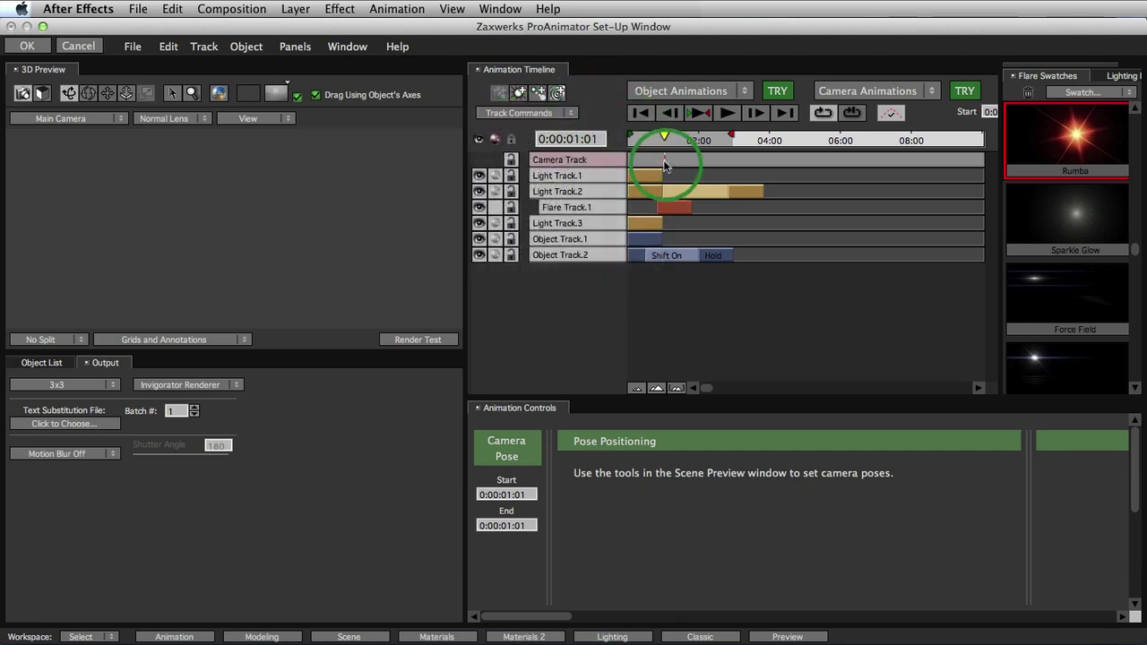
pyautogui.moveTo(664, 165); pyautogui.dragTo(633, 166)
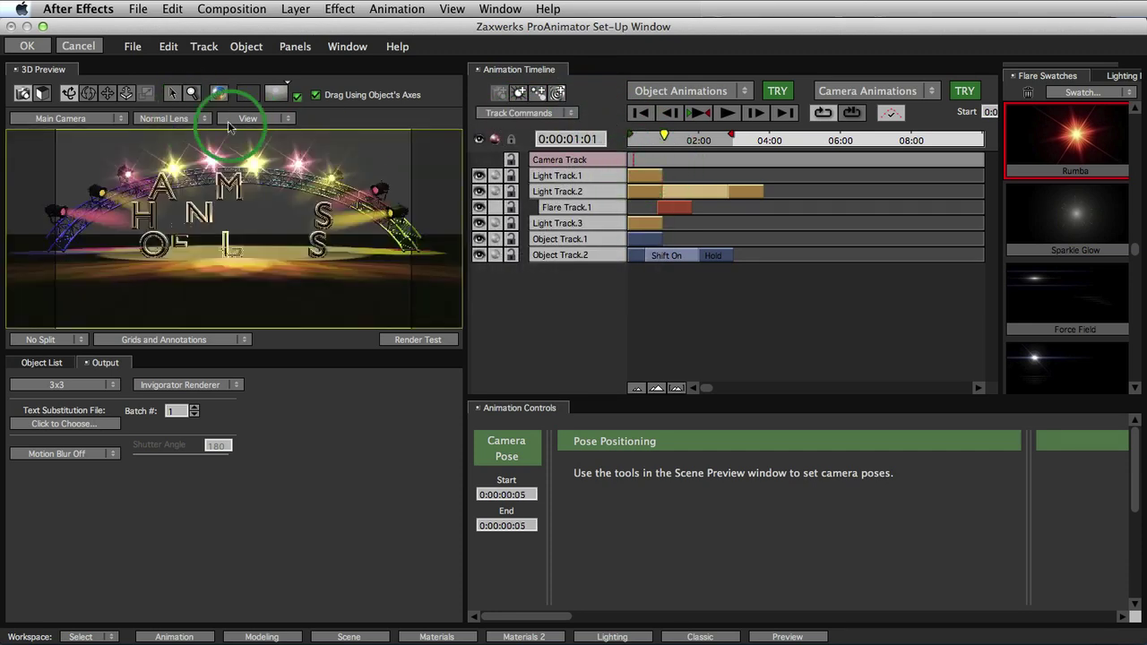
pyautogui.click(247, 118)
pyautogui.click(253, 147)
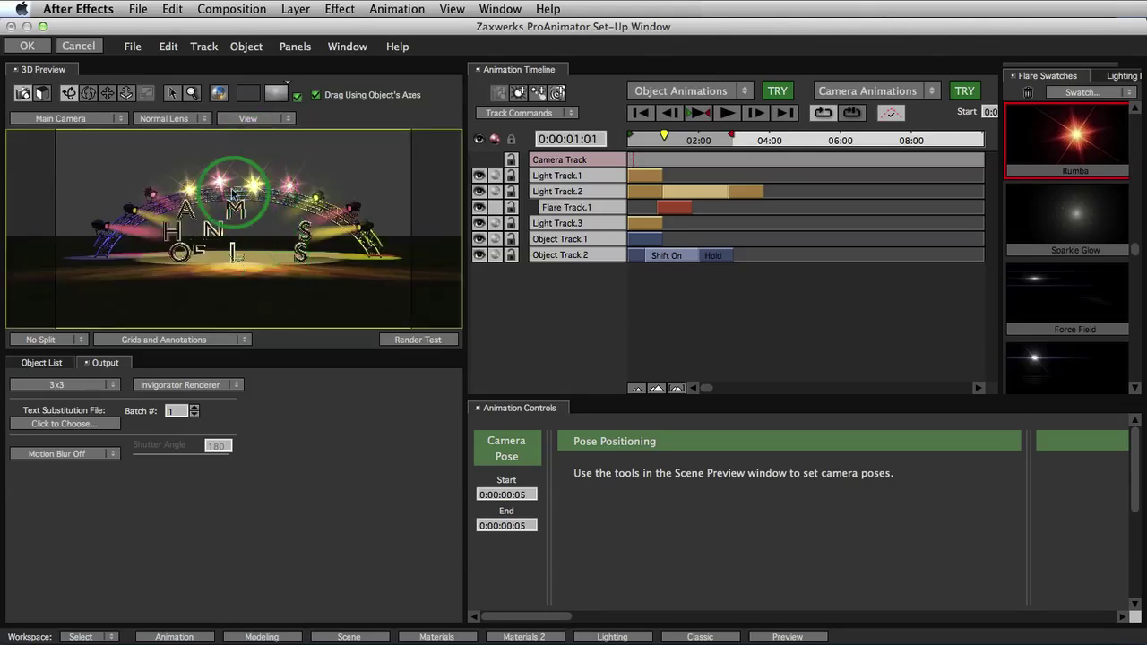
pyautogui.click(127, 93)
pyautogui.moveTo(253, 245); pyautogui.dragTo(233, 211)
pyautogui.click(74, 95)
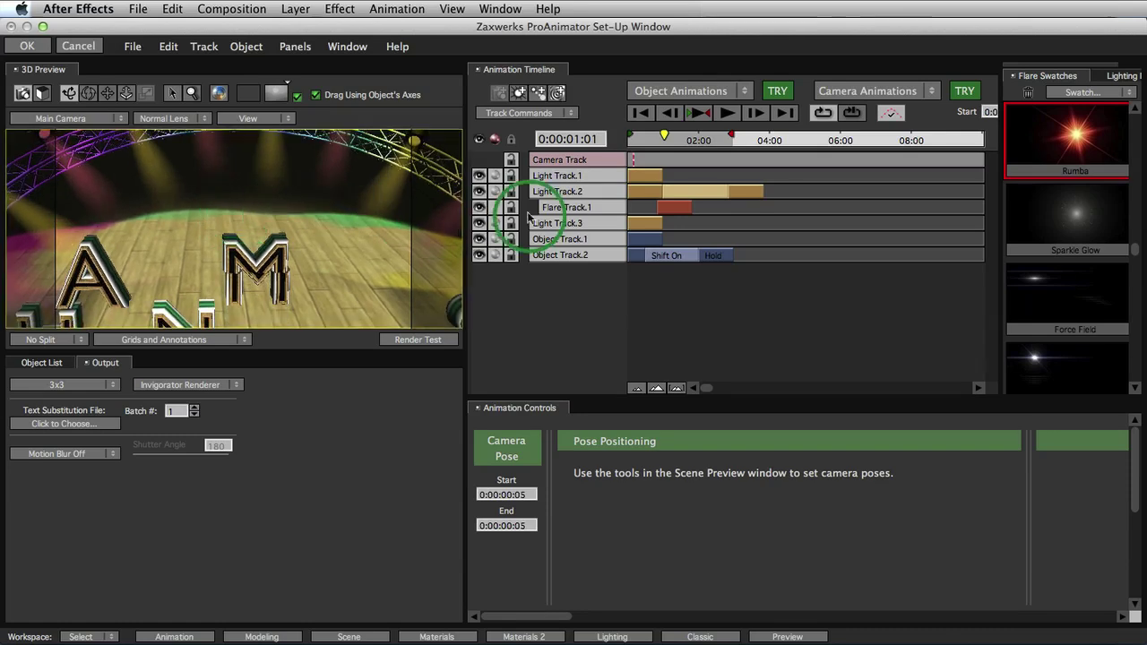
# - Add a second camera pose at 0:00:03:09, framing the whole stage from the Front view
pyautogui.click(743, 161)
pyautogui.click(743, 158)
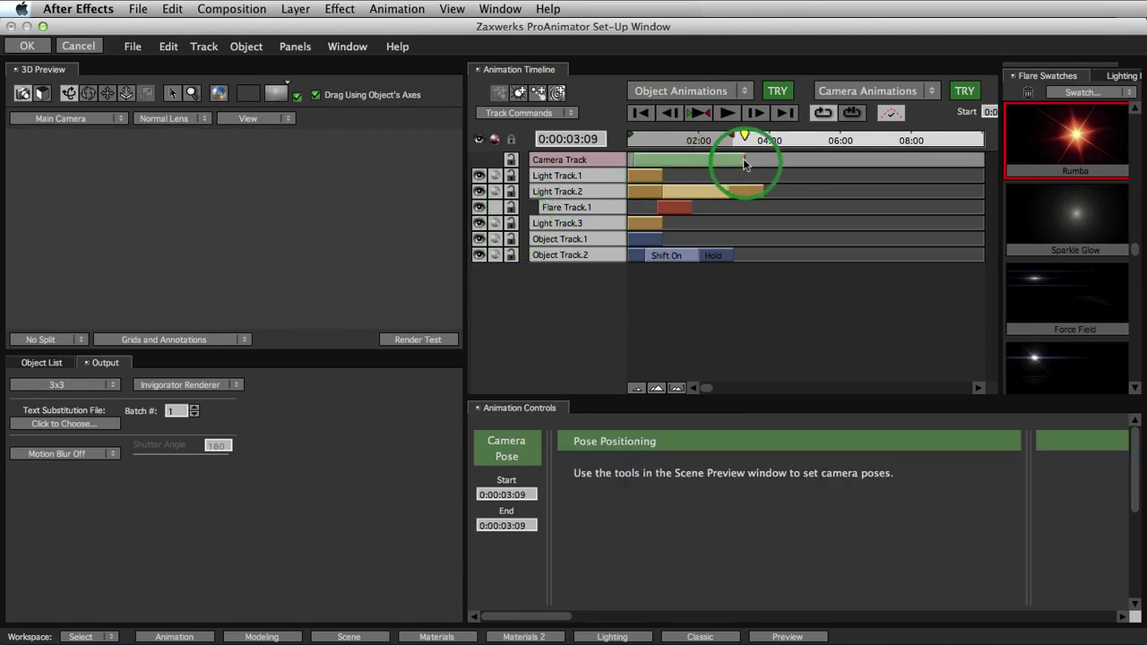
pyautogui.click(410, 206)
pyautogui.click(690, 160)
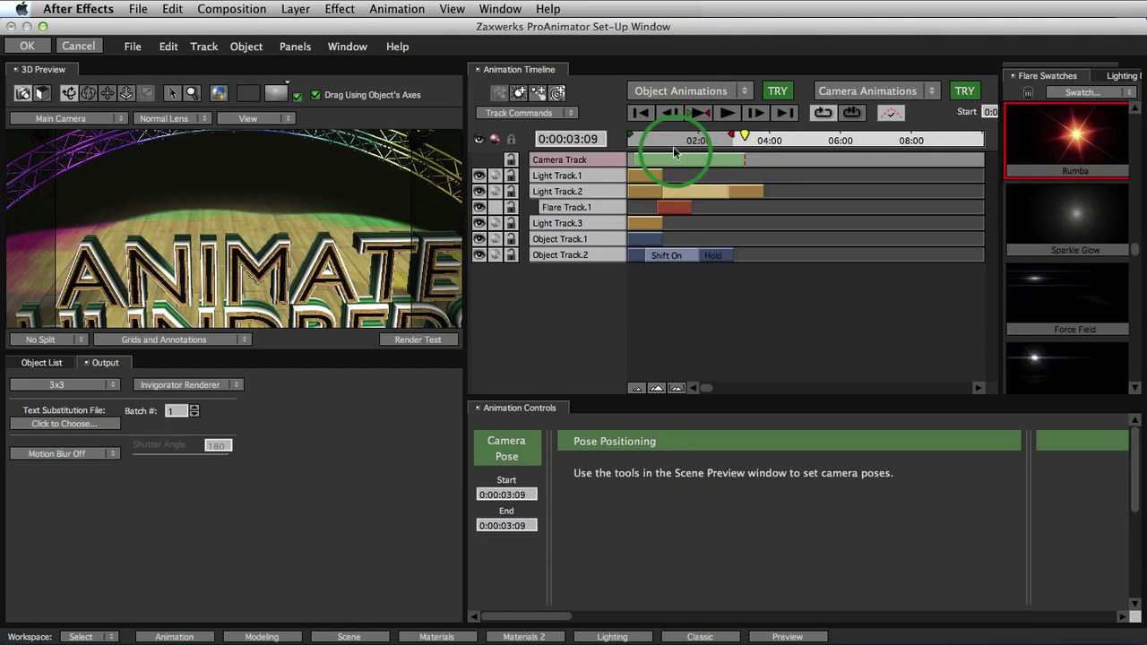
pyautogui.click(251, 118)
pyautogui.click(251, 132)
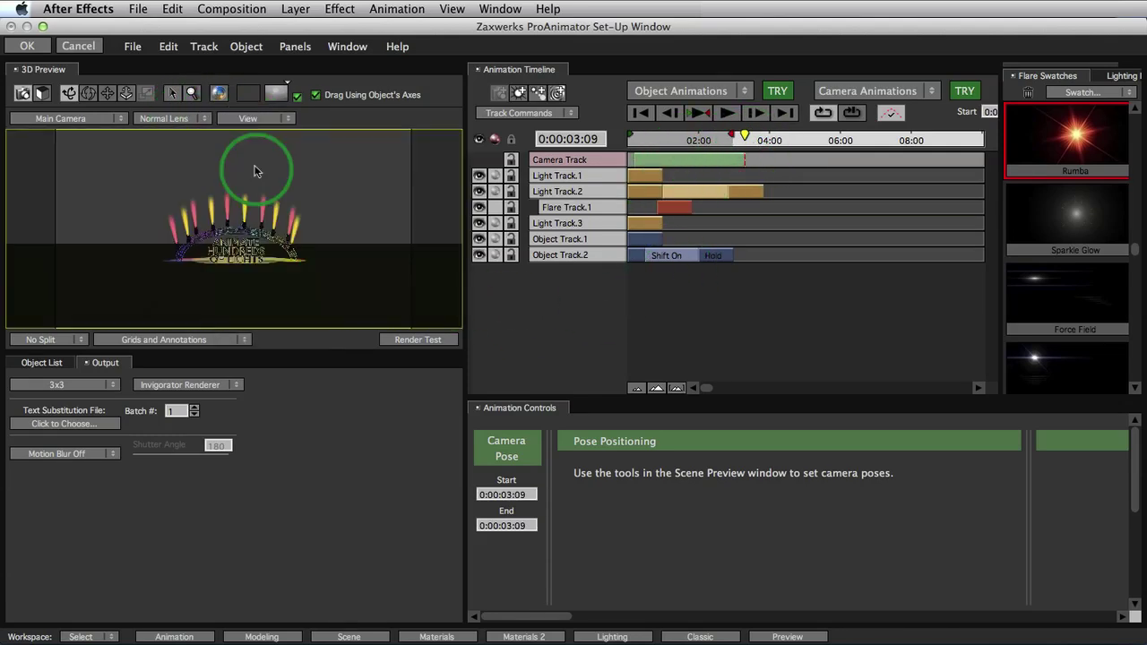
pyautogui.click(127, 94)
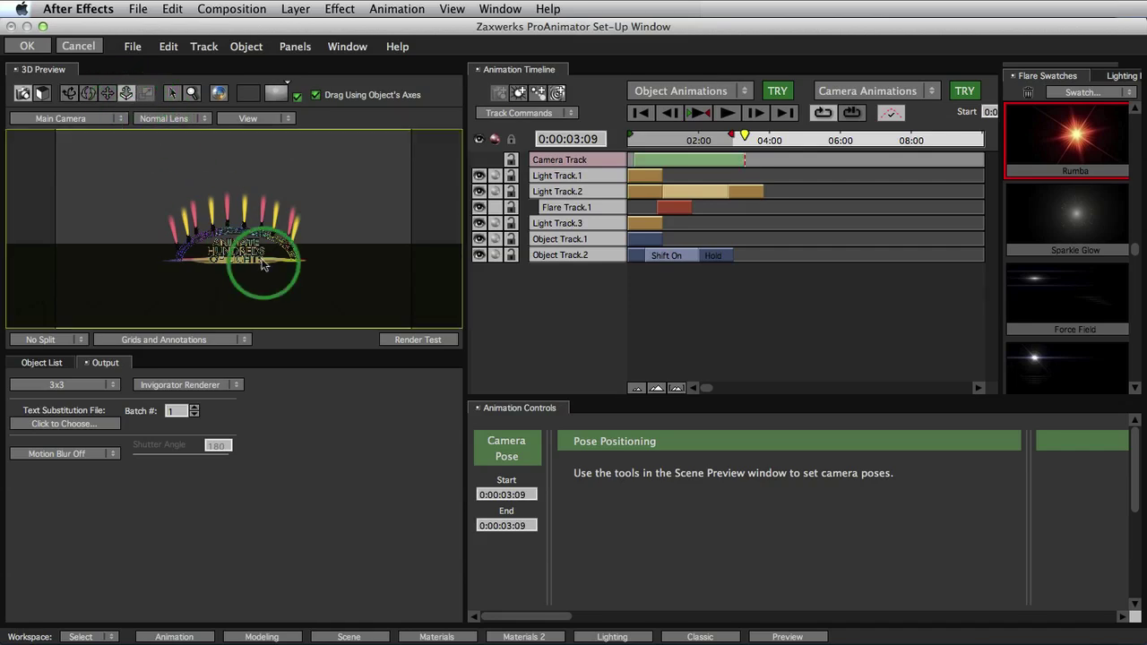
pyautogui.moveTo(256, 242); pyautogui.dragTo(235, 195)
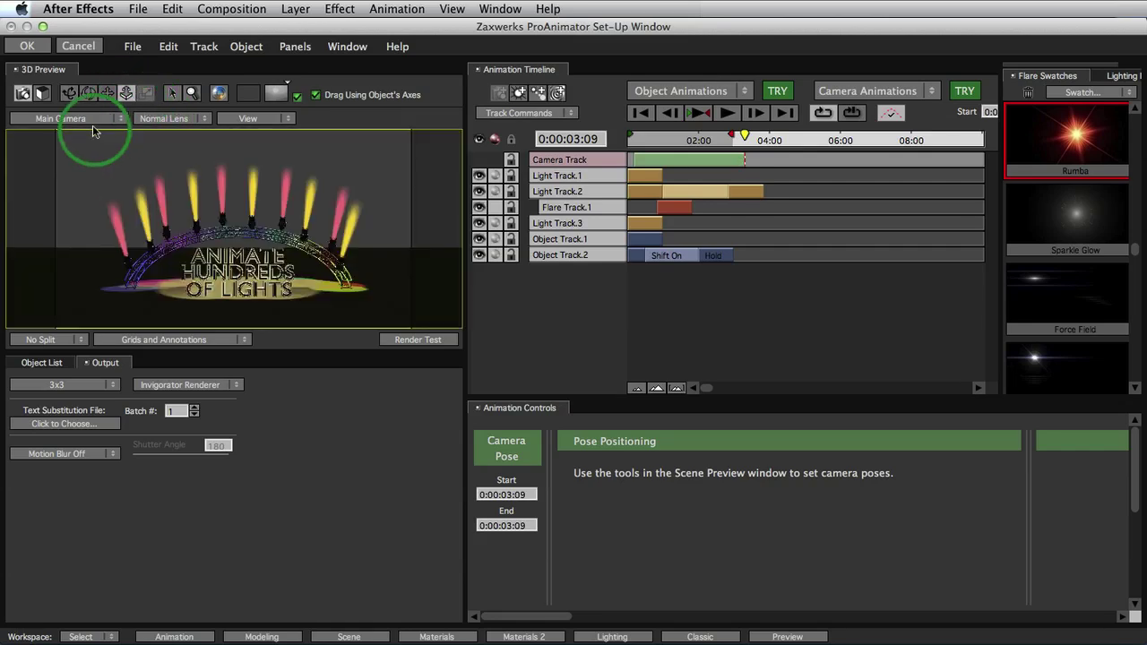
pyautogui.click(69, 93)
pyautogui.moveTo(235, 242); pyautogui.dragTo(377, 243)
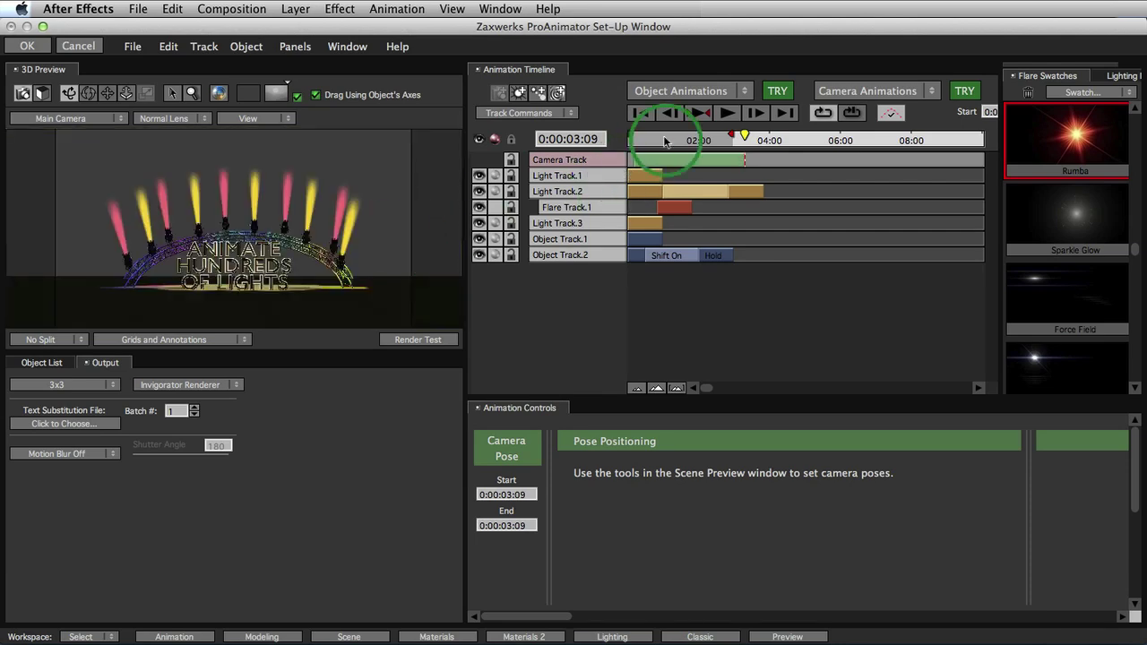
pyautogui.moveTo(660, 139); pyautogui.dragTo(715, 149)
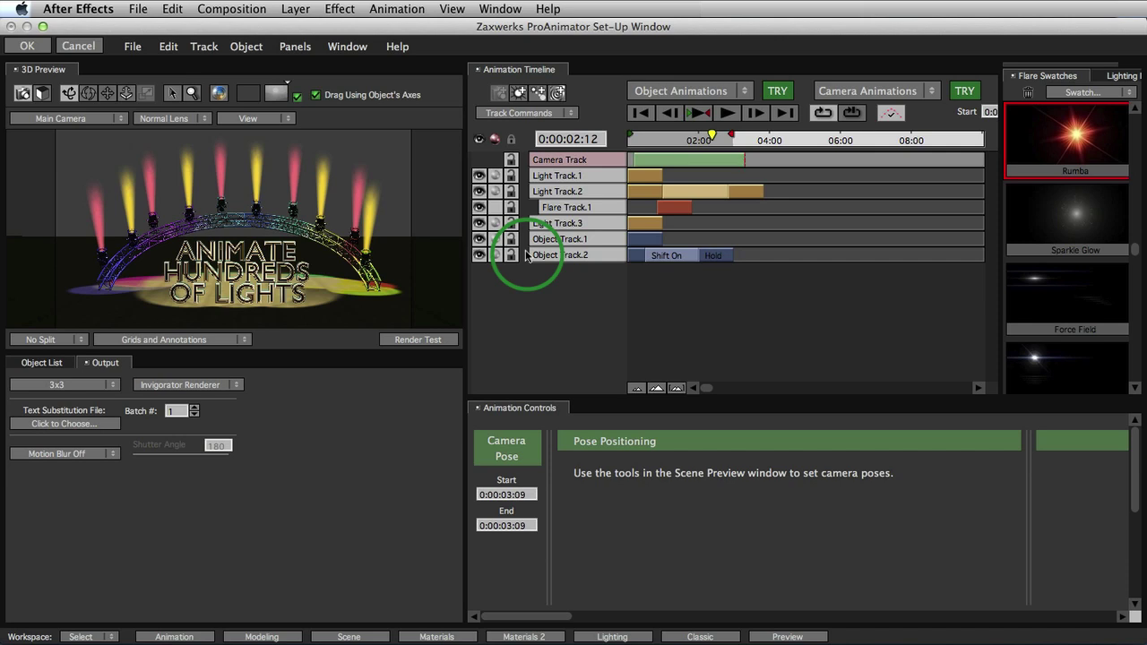
# - Accept the ProAnimator scene and preview Comp 2 at 0;00;01;12
pyautogui.click(27, 46)
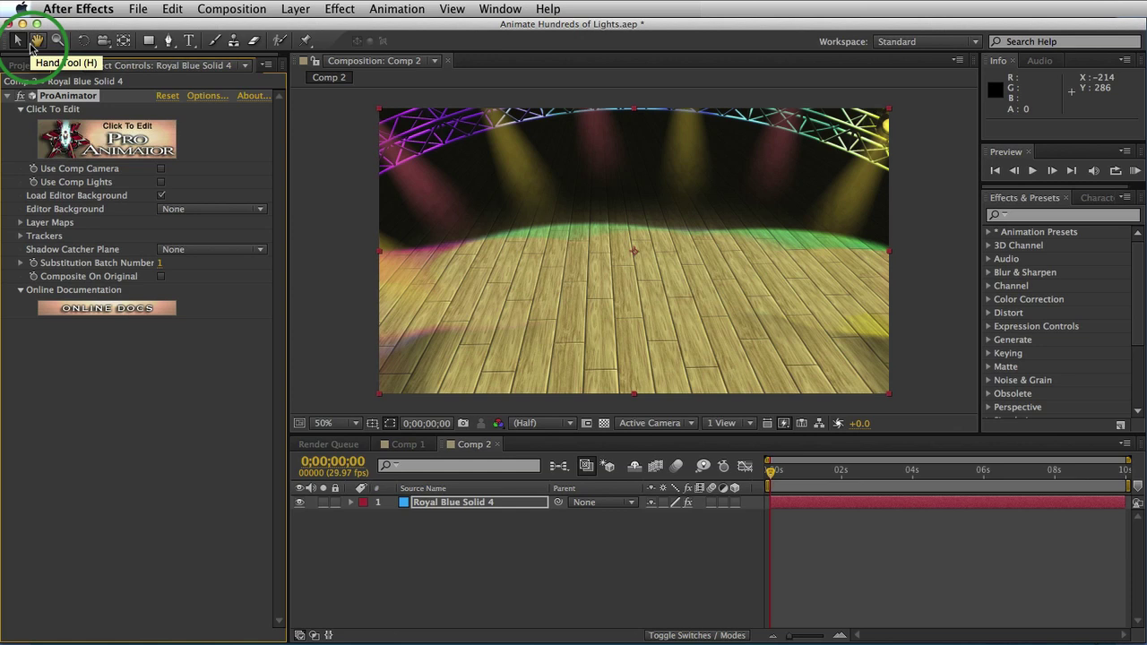
pyautogui.click(820, 472)
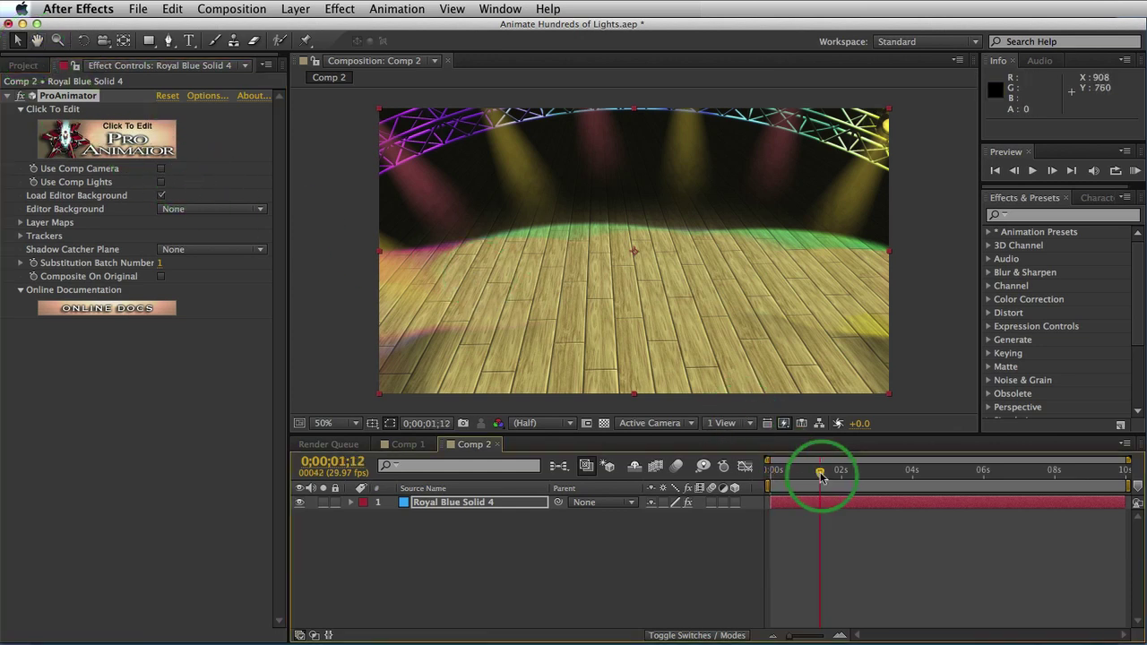